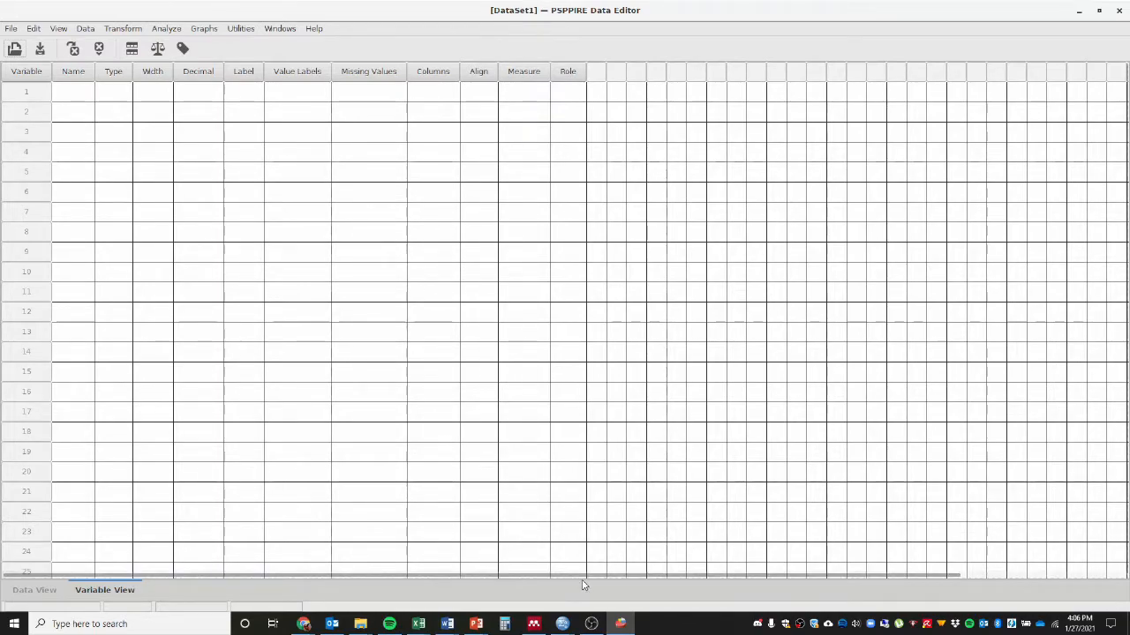
# Step: Switch to IBM SPSS Statistics and examine the Untitled2 dataset and the DESCRIPTIVES command in the Syntax1 window
pyautogui.moveTo(562, 622)
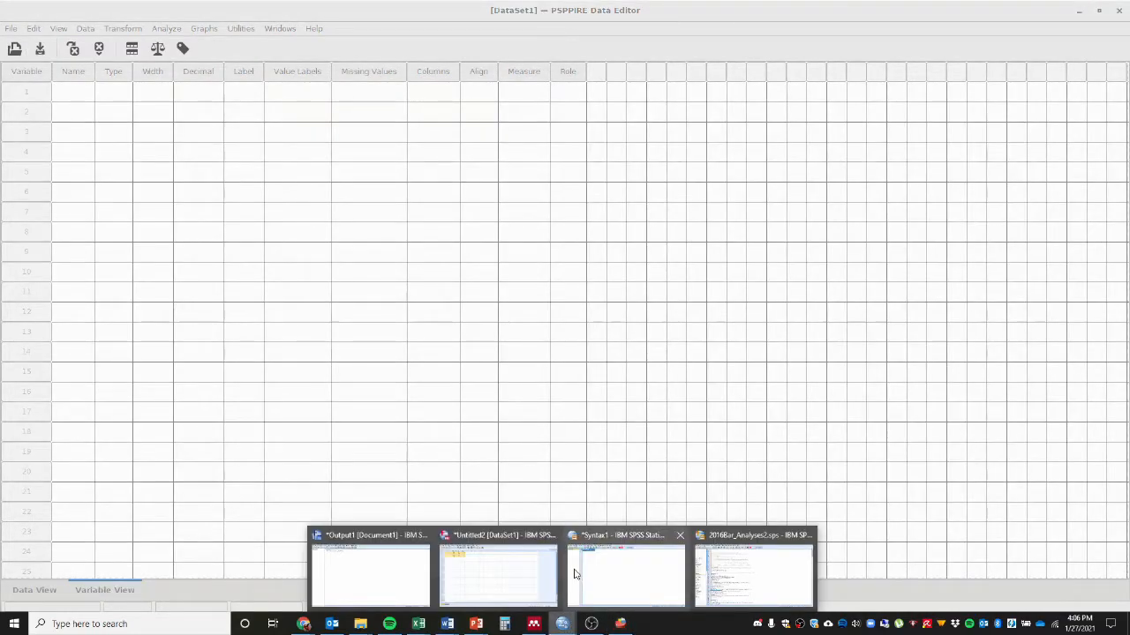
pyautogui.click(496, 578)
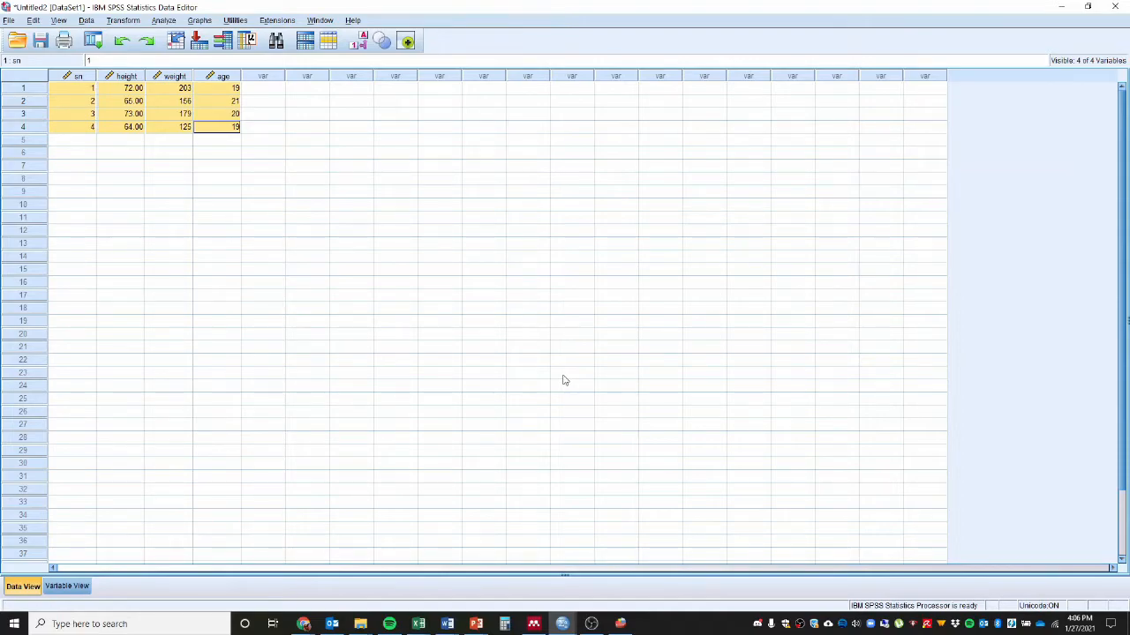
pyautogui.click(528, 374)
pyautogui.moveTo(565, 624)
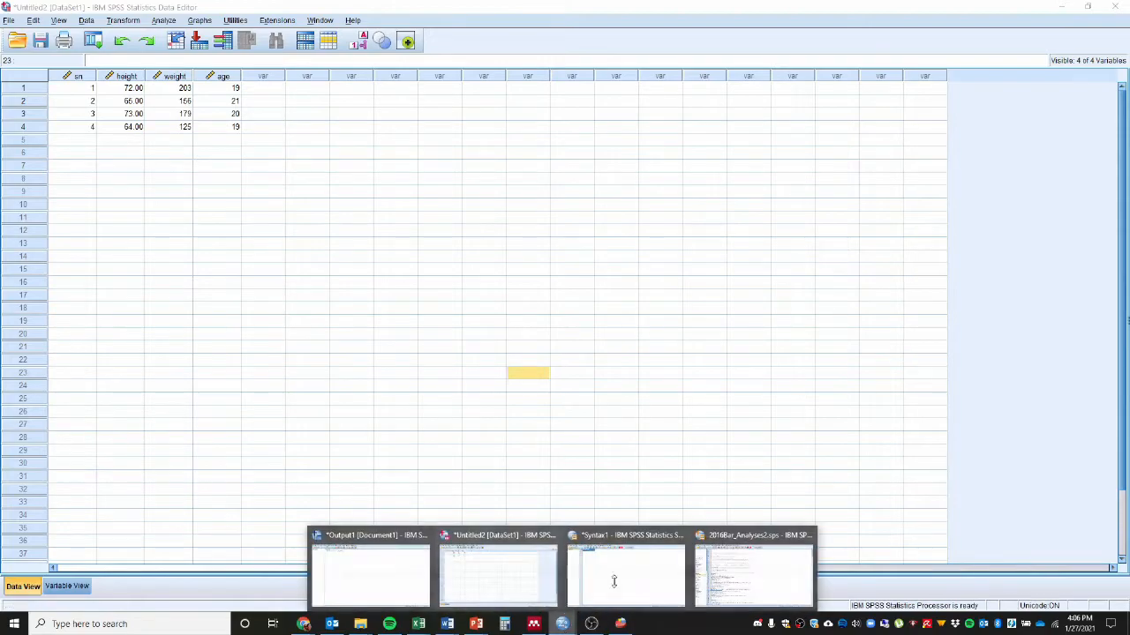
pyautogui.click(631, 576)
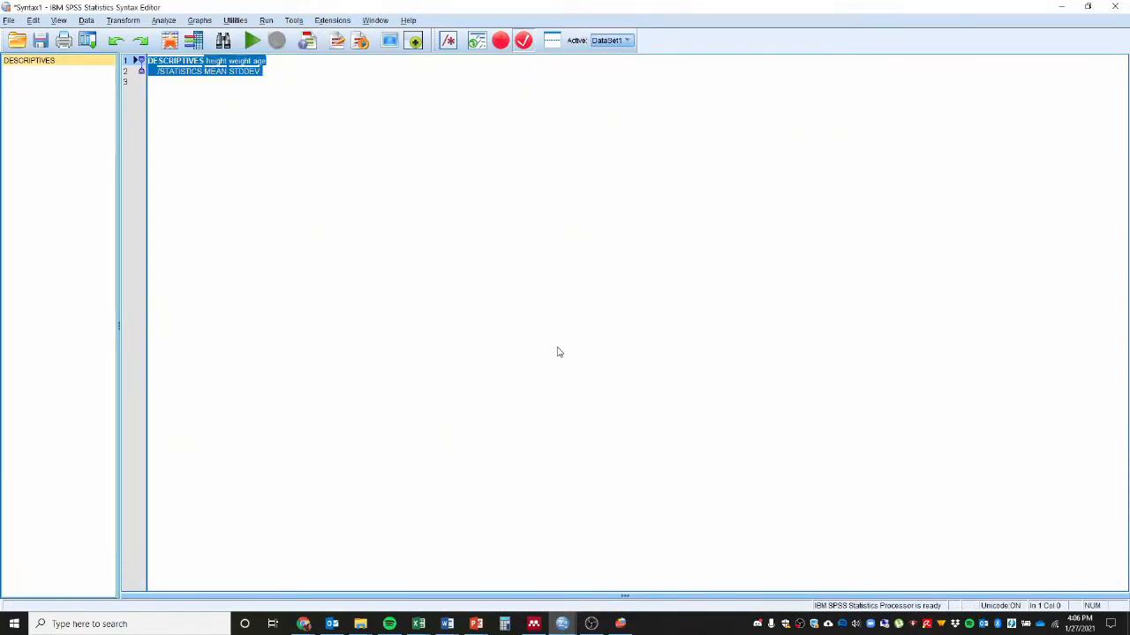
pyautogui.click(444, 265)
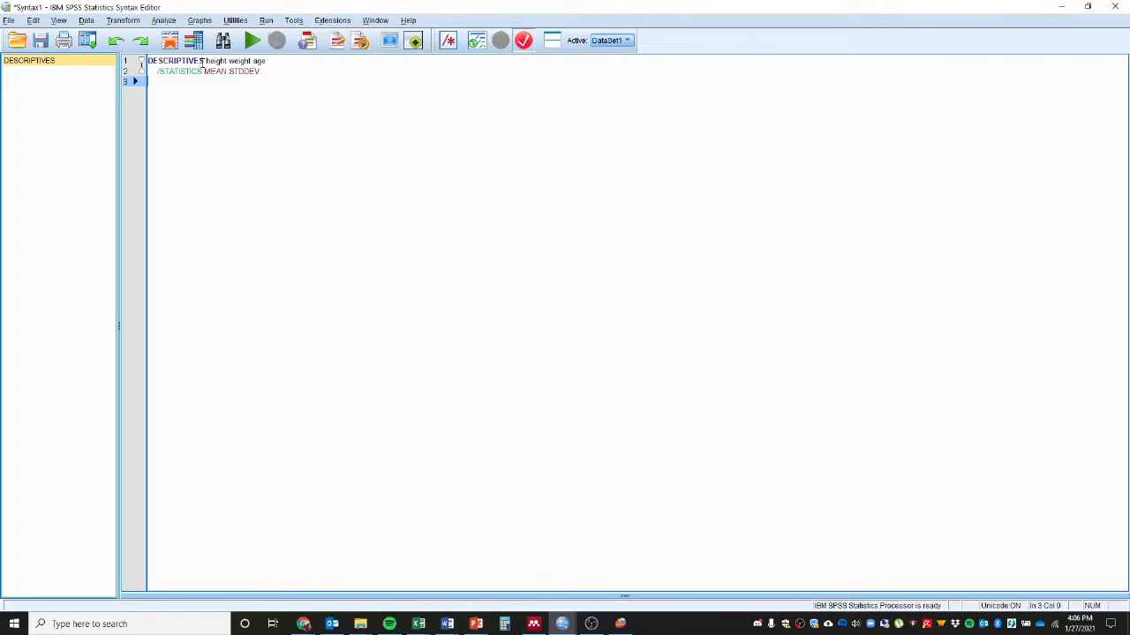
pyautogui.moveTo(269, 71); pyautogui.dragTo(147, 61)
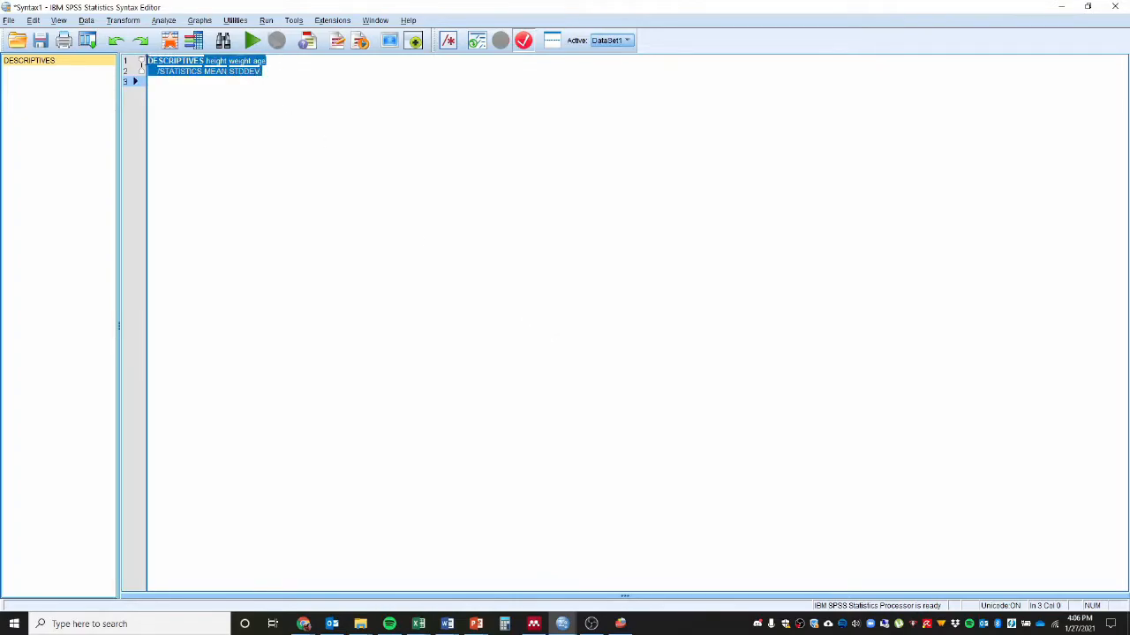
pyautogui.click(352, 130)
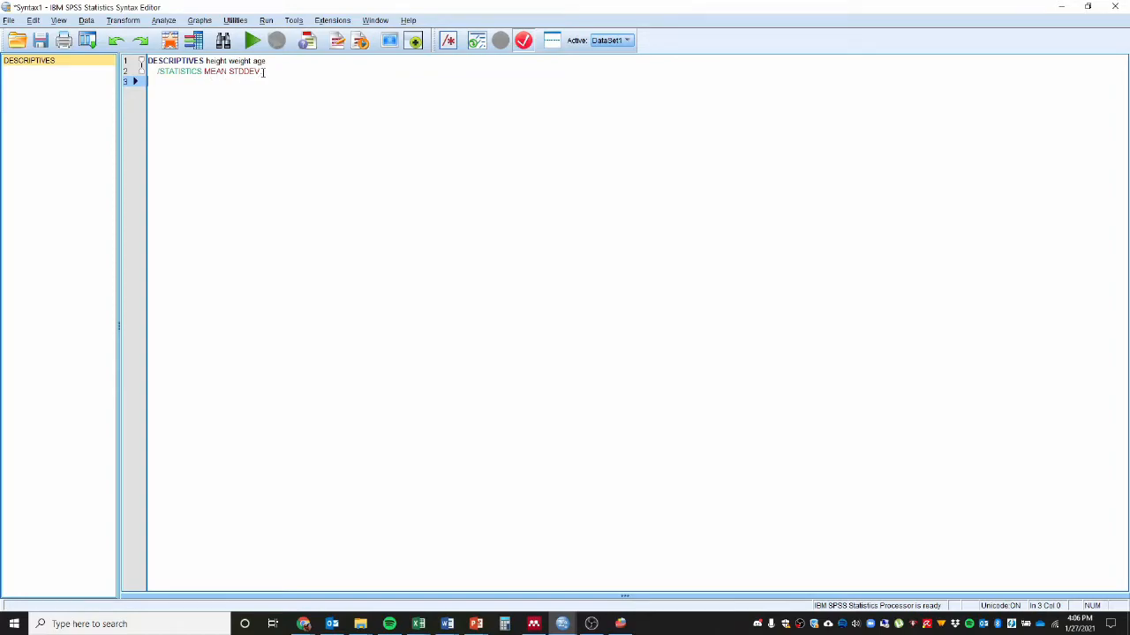
# Step: Reduce the DESCRIPTIVES syntax to the mean of height by removing STDDEV, weight and age, and run it
pyautogui.doubleClick(254, 71)
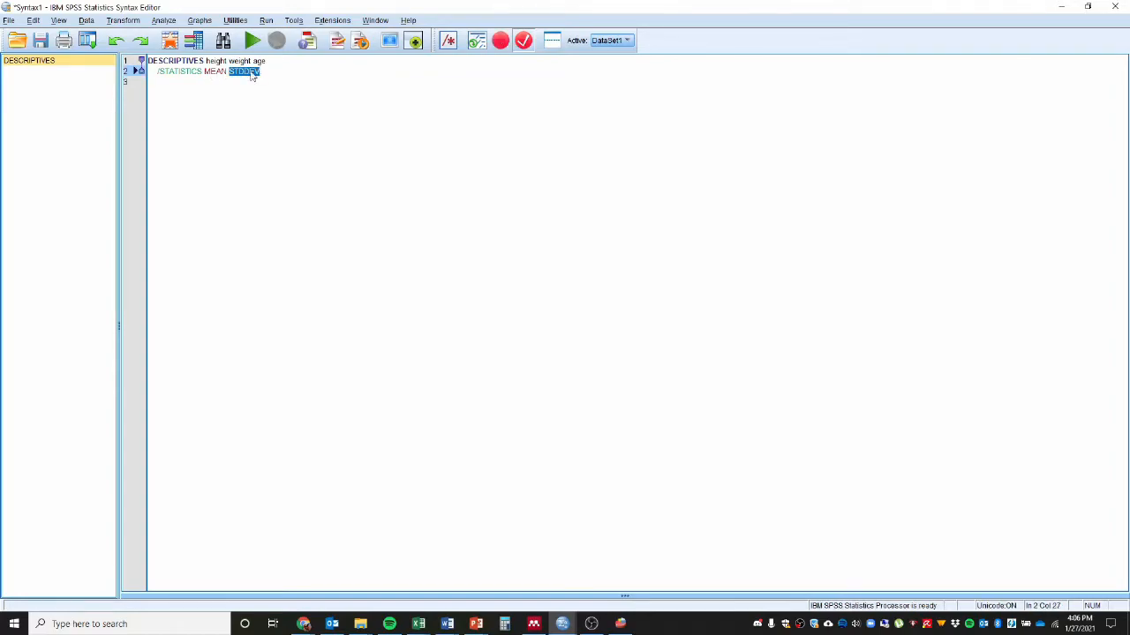
pyautogui.press('BackSpace')
pyautogui.press('BackSpace')
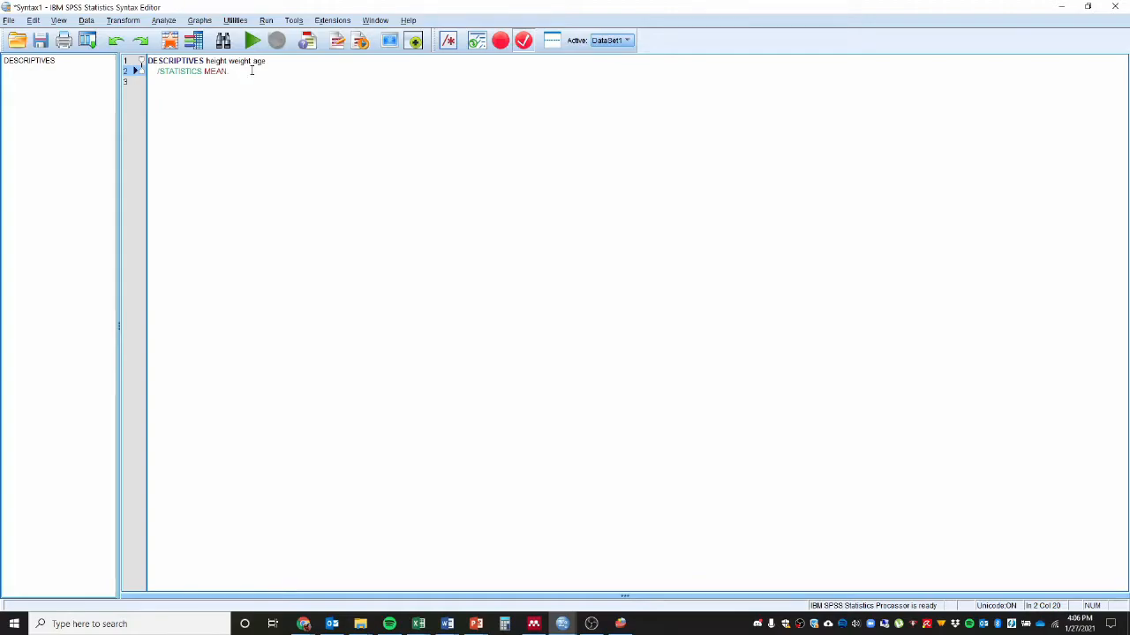
pyautogui.moveTo(265, 61); pyautogui.dragTo(228, 62)
pyautogui.press('BackSpace')
pyautogui.click(252, 42)
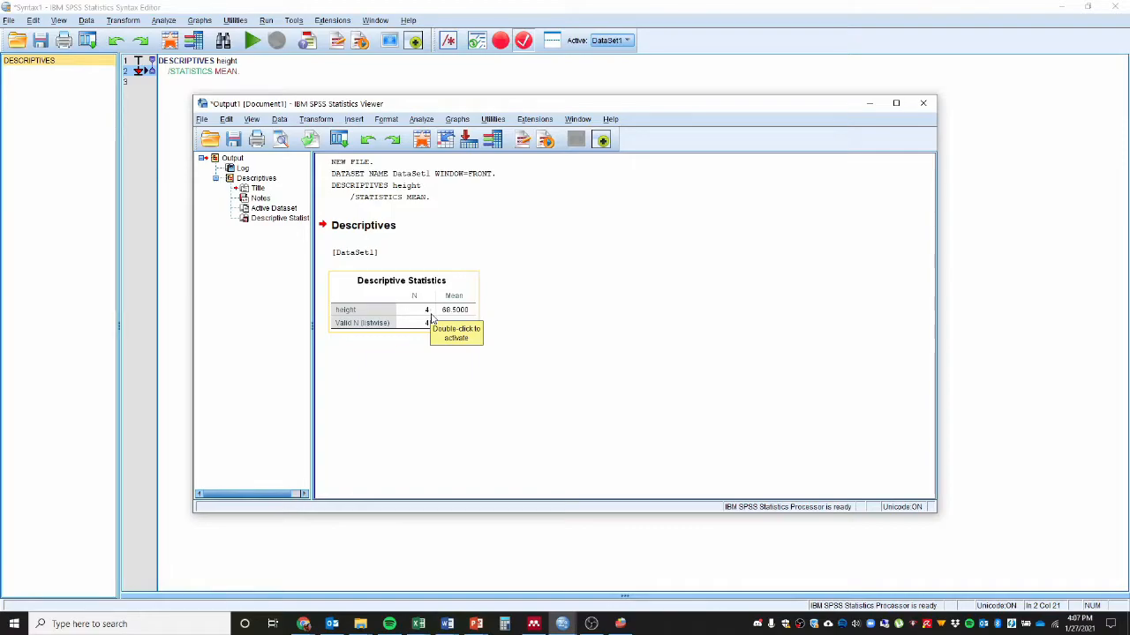
# Step: Return to the Untitled2 dataset and set up a Descriptives analysis with the variables height, weight and age
pyautogui.click(569, 625)
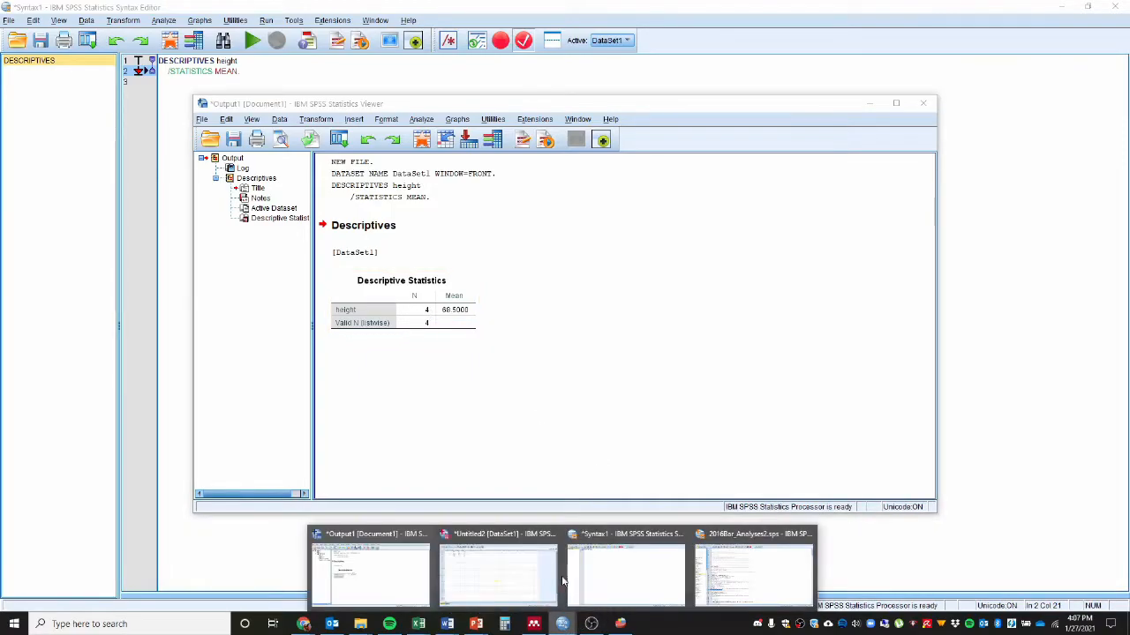
pyautogui.click(542, 581)
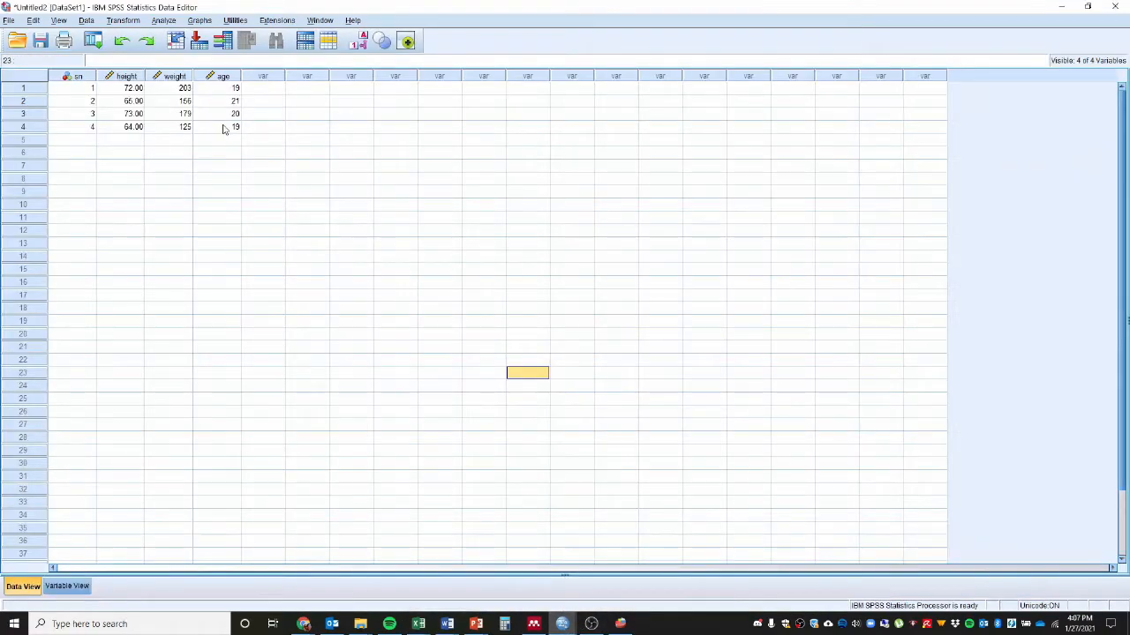
pyautogui.click(165, 20)
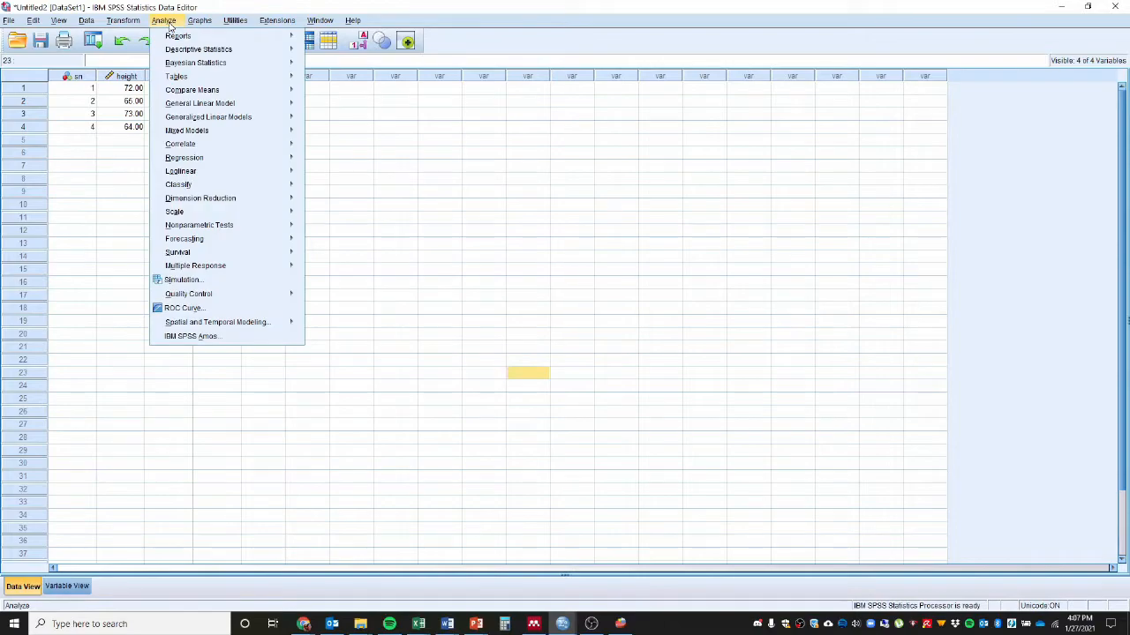
pyautogui.moveTo(185, 53)
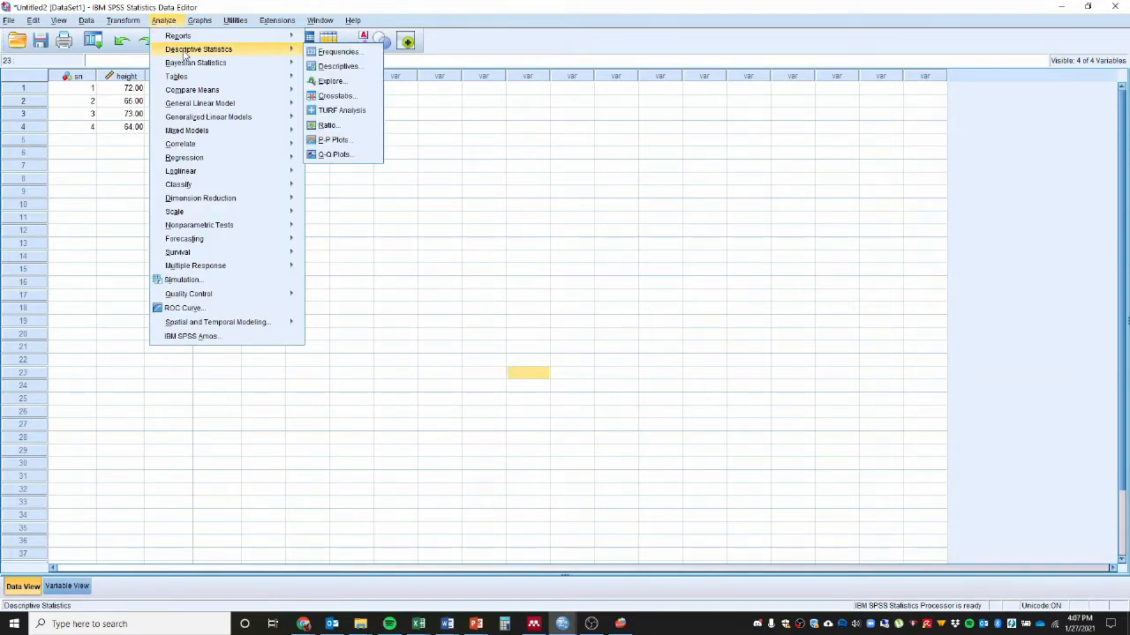
pyautogui.click(357, 65)
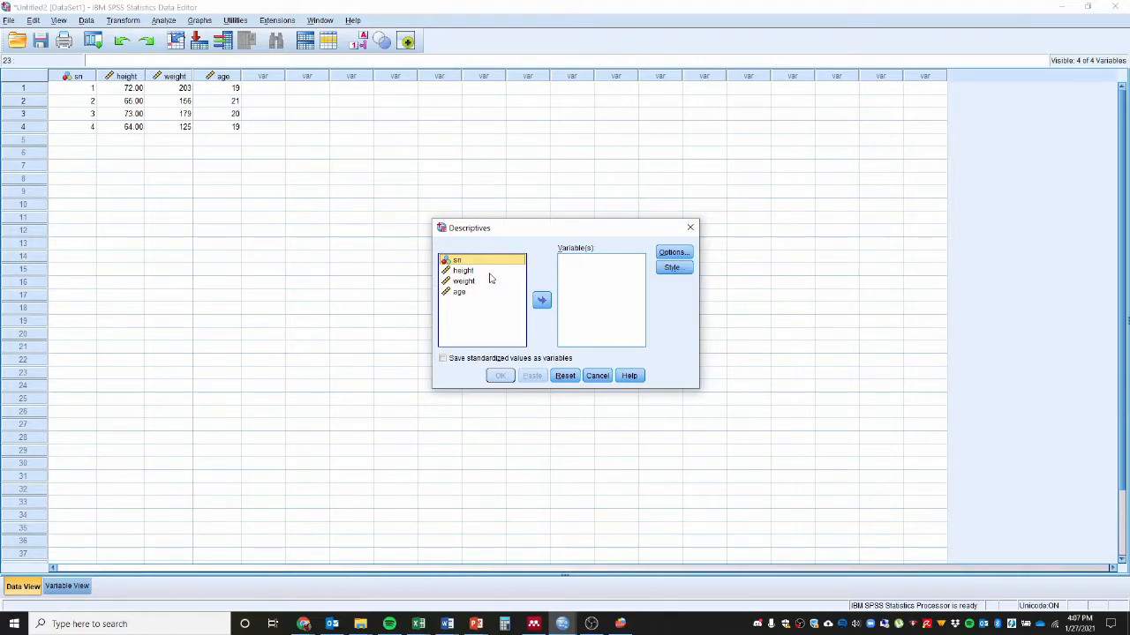
pyautogui.moveTo(494, 272); pyautogui.dragTo(591, 270)
pyautogui.moveTo(491, 272); pyautogui.dragTo(585, 275)
pyautogui.moveTo(481, 271); pyautogui.dragTo(574, 280)
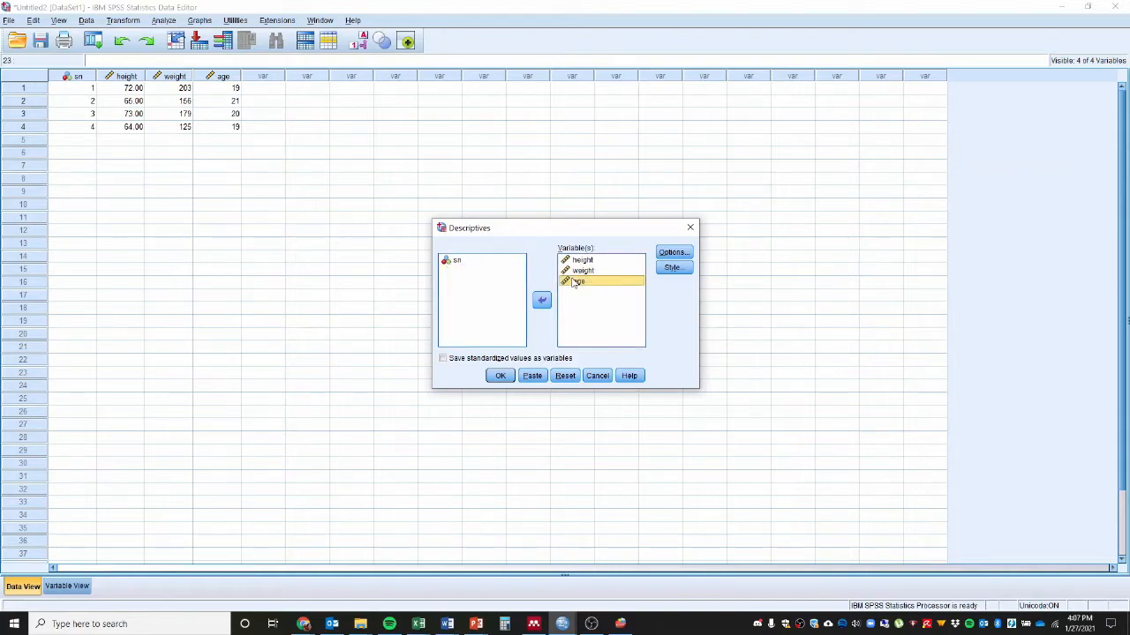
# Step: Limit the descriptive statistics to the mean by excluding standard deviation, minimum and maximum, and run the analysis
pyautogui.click(674, 253)
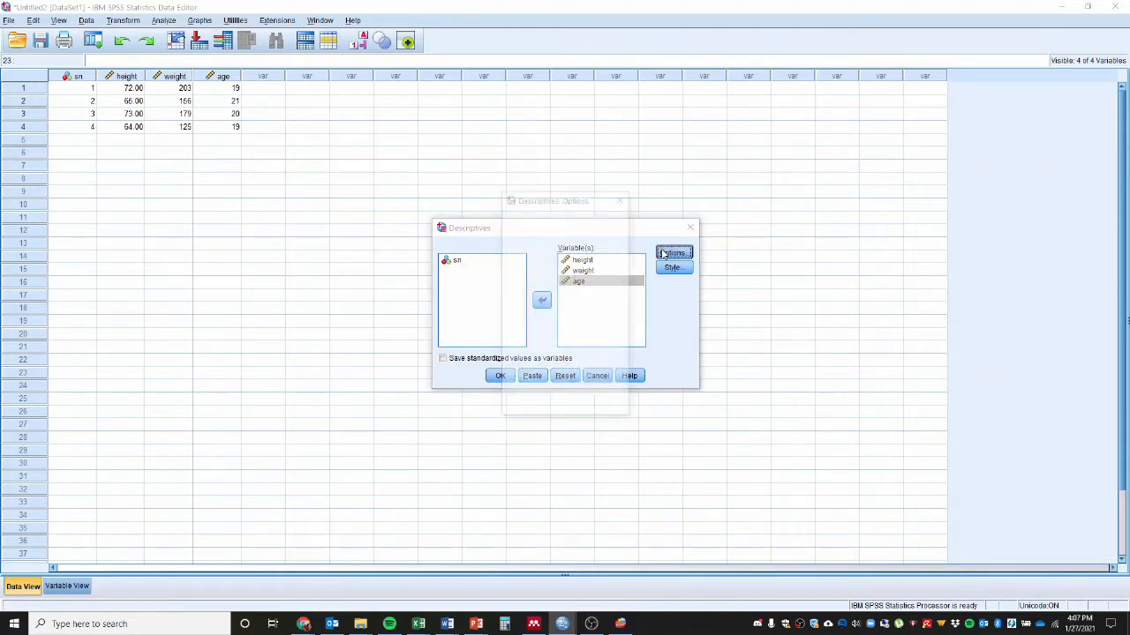
pyautogui.click(582, 252)
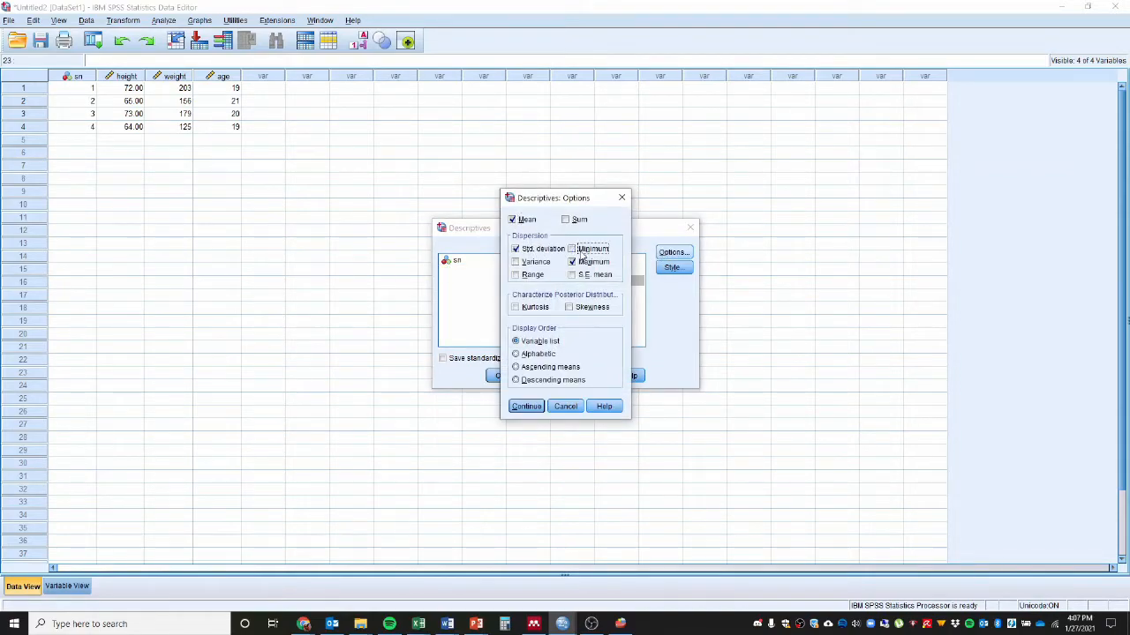
pyautogui.click(579, 262)
pyautogui.click(554, 249)
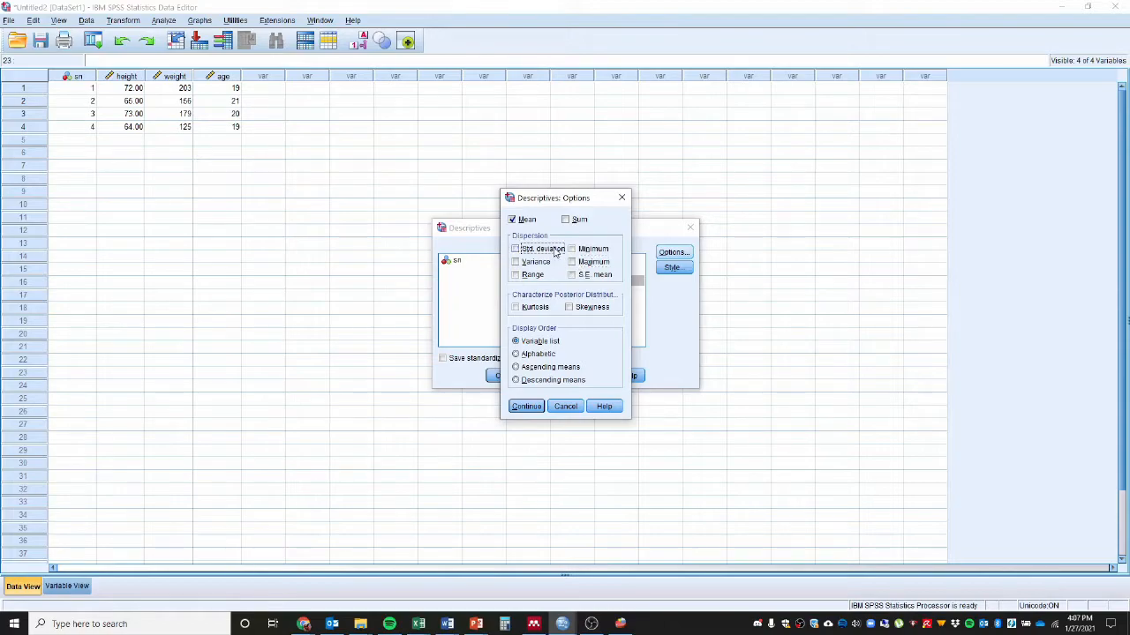
pyautogui.click(526, 407)
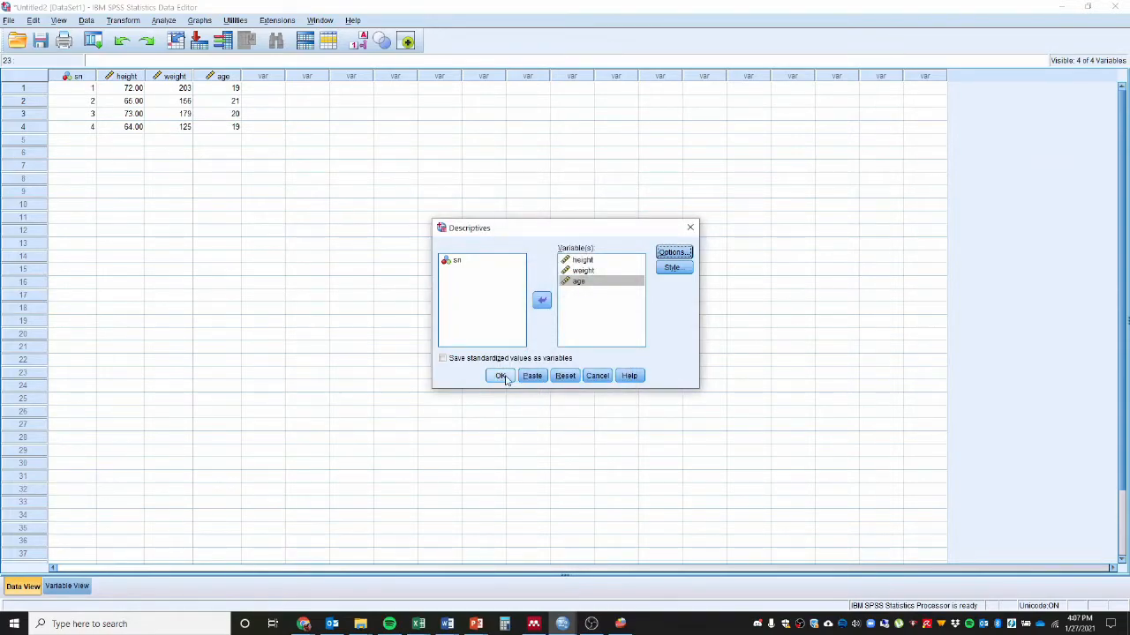
pyautogui.click(501, 376)
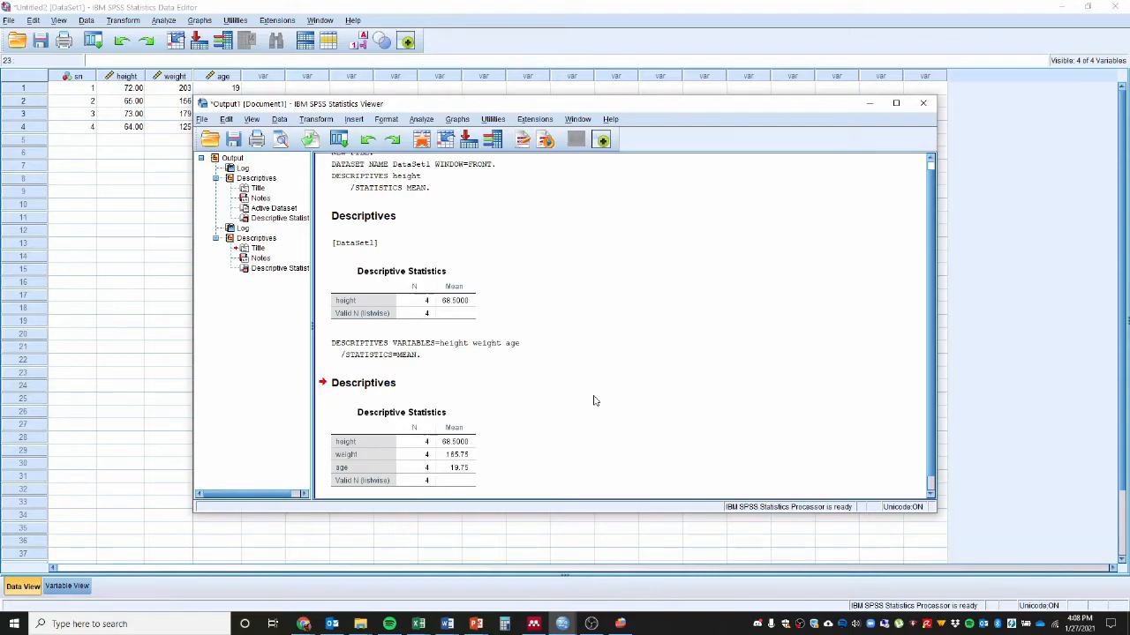
# Step: Switch to PSPPIRE and define a first variable named age
pyautogui.click(621, 623)
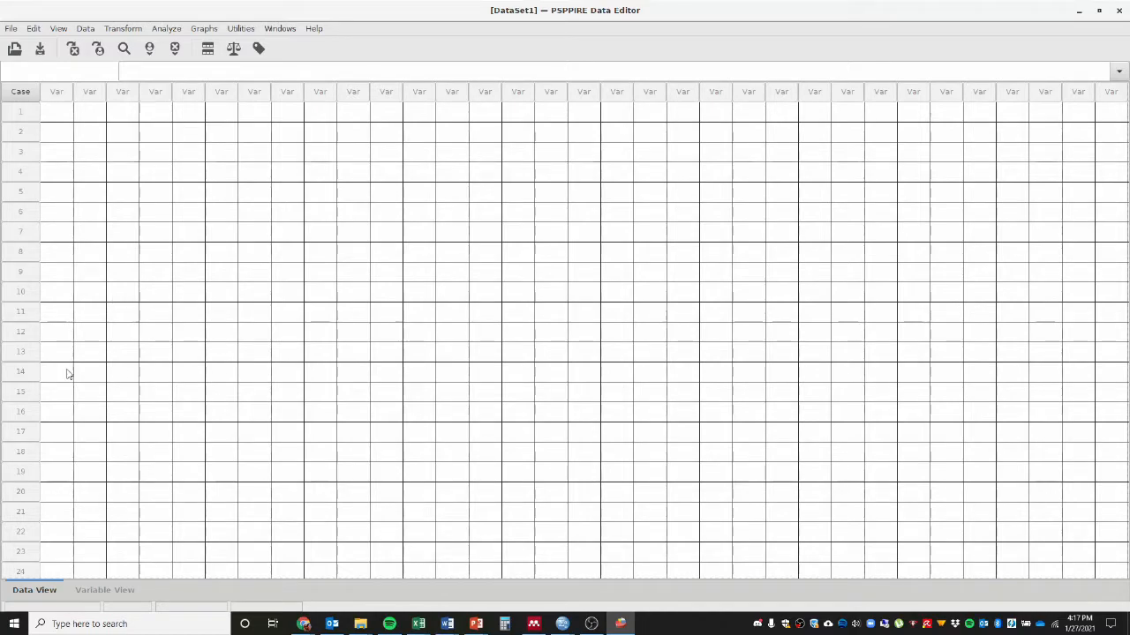
pyautogui.click(102, 592)
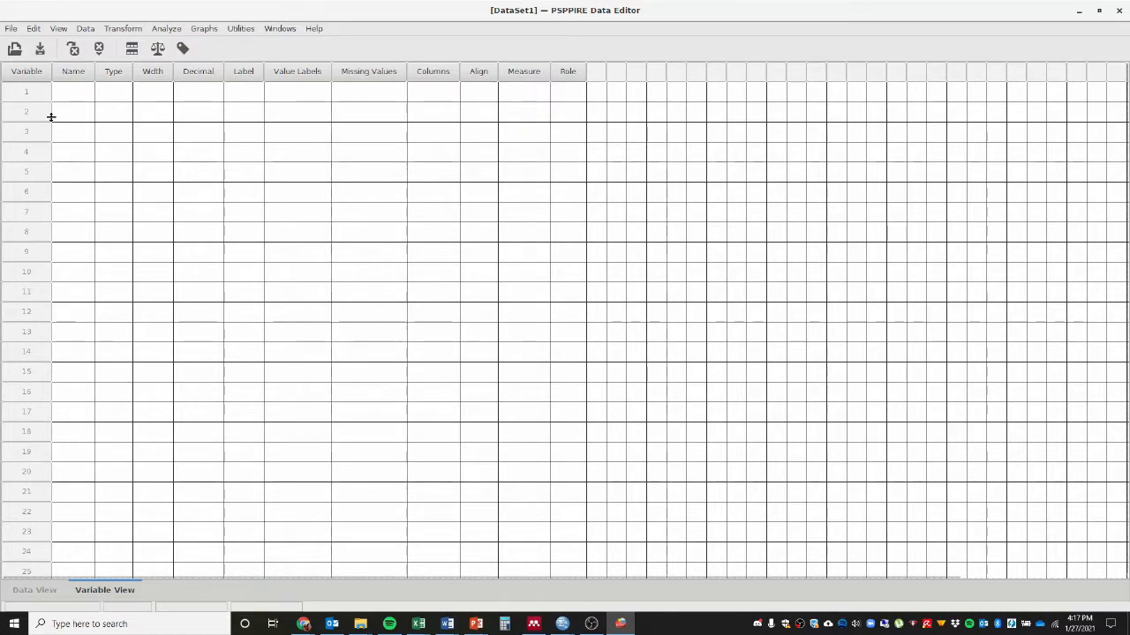
pyautogui.click(73, 95)
pyautogui.write('age')
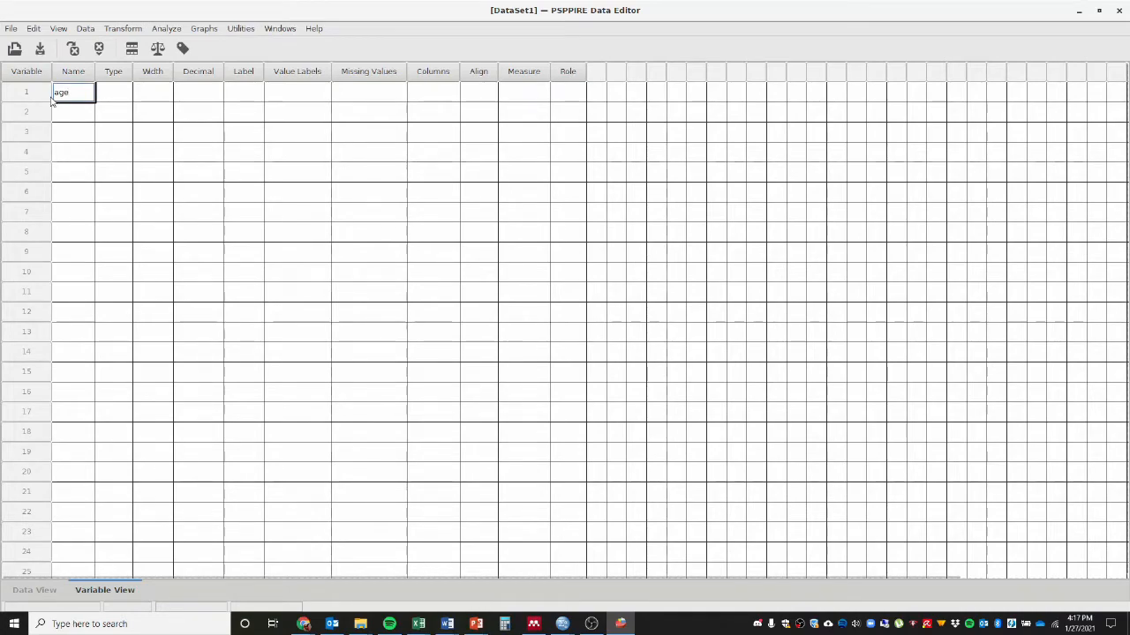
pyautogui.press('Return')
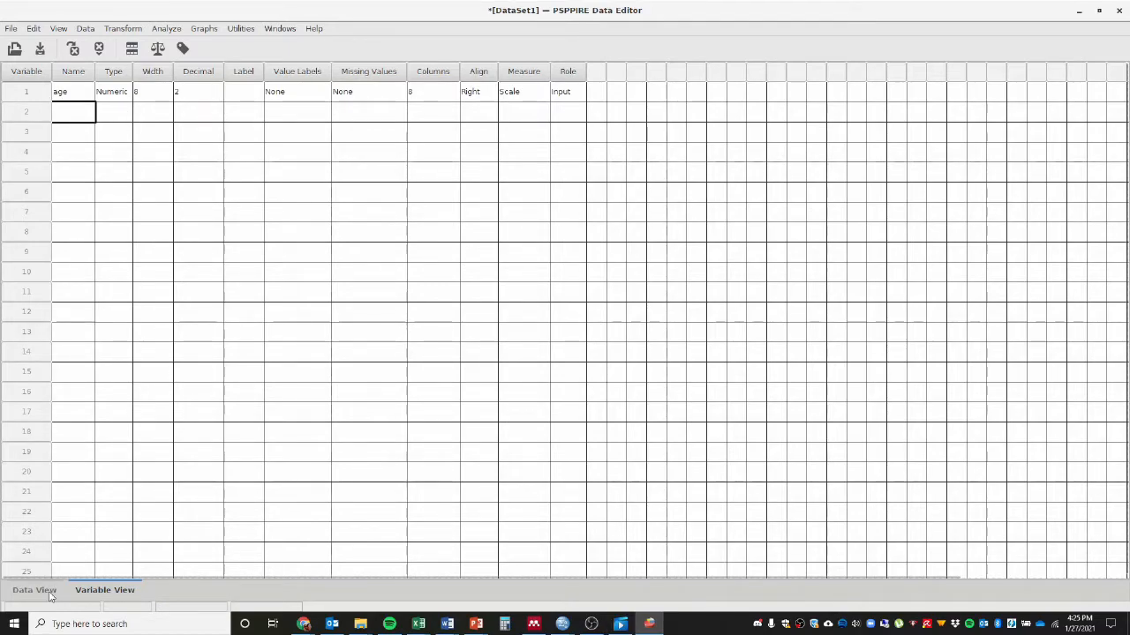
# Step: Enter the age values 21, 20, 19 and 20 for cases 1 to 4
pyautogui.click(50, 594)
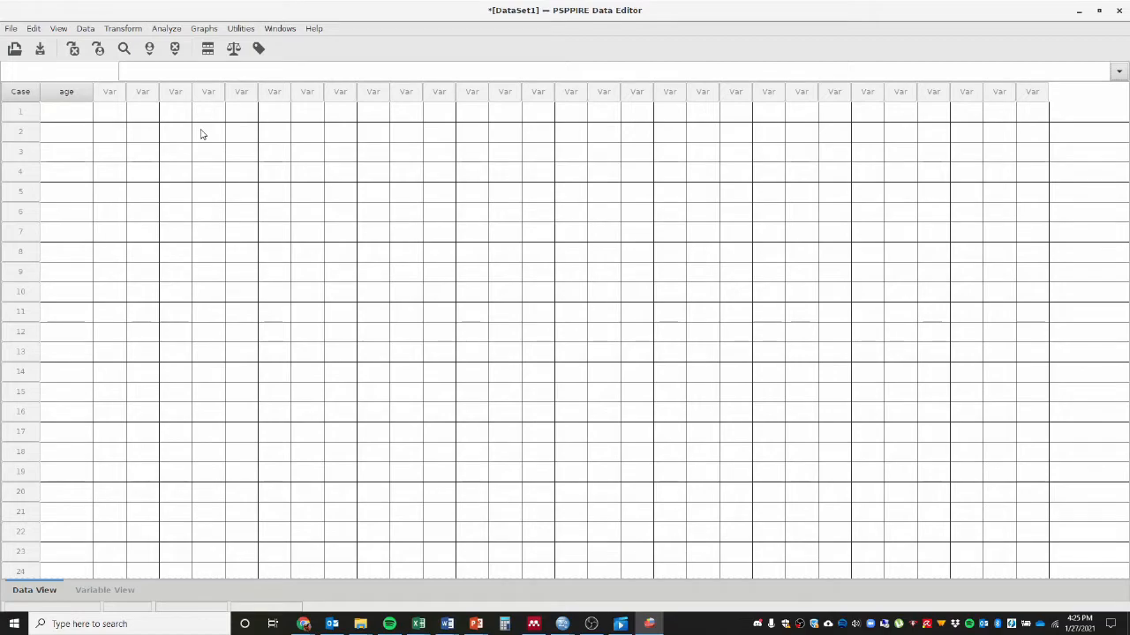
pyautogui.click(77, 111)
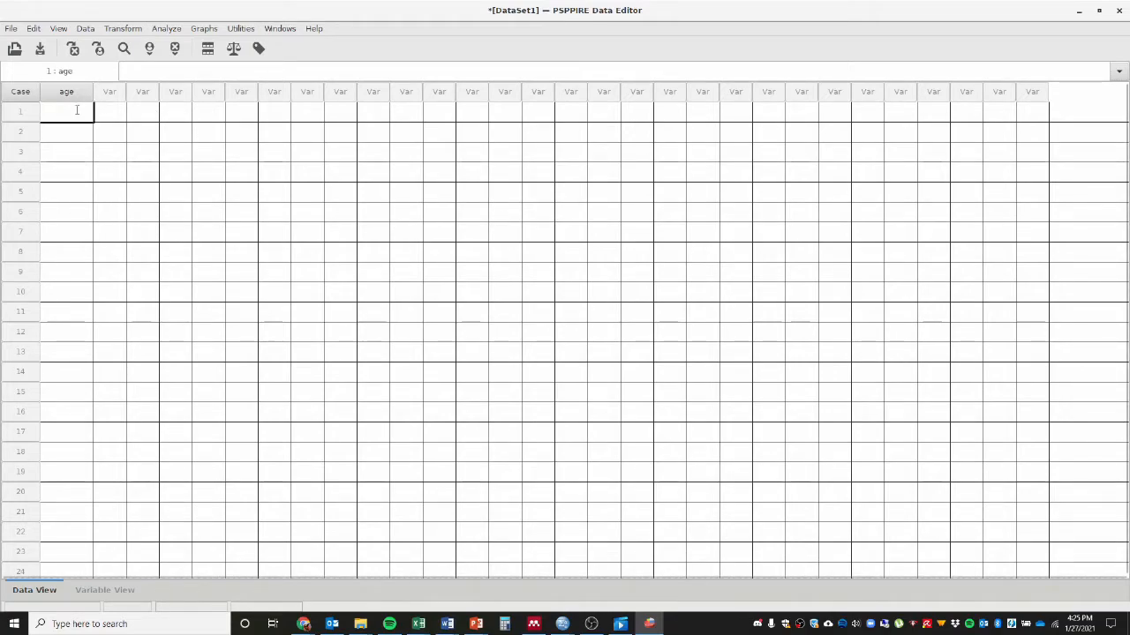
pyautogui.write('21')
pyautogui.press('Return')
pyautogui.write('20')
pyautogui.press('Return')
pyautogui.write('19')
pyautogui.press('Return')
pyautogui.write('20')
pyautogui.press('Return')
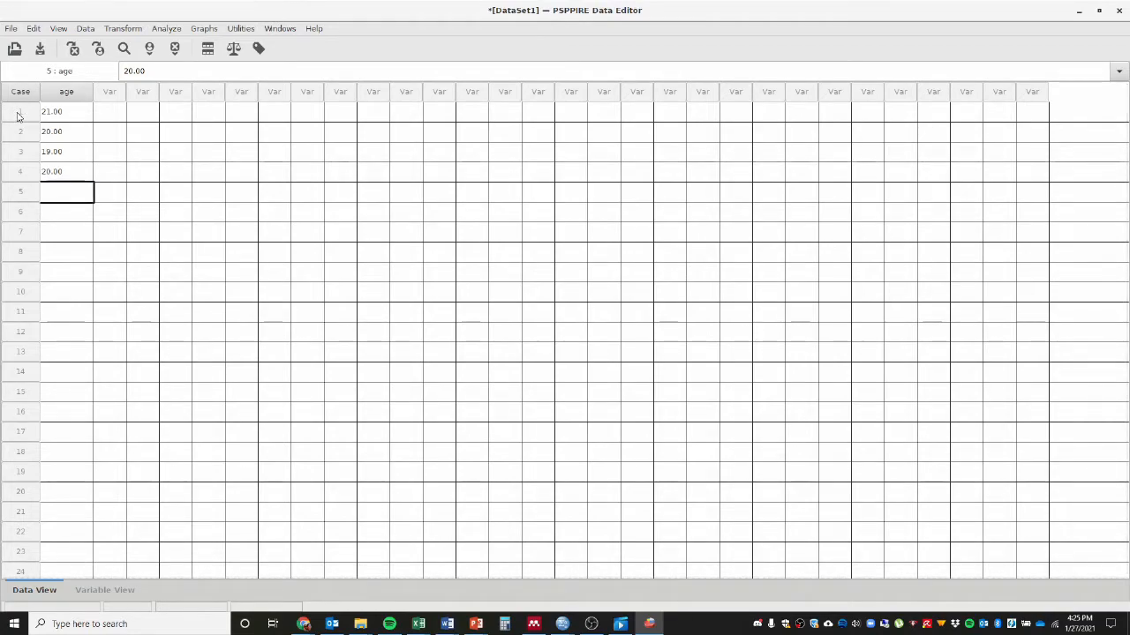
# Step: Define three more variables below age, named weight, height and gender
pyautogui.click(105, 590)
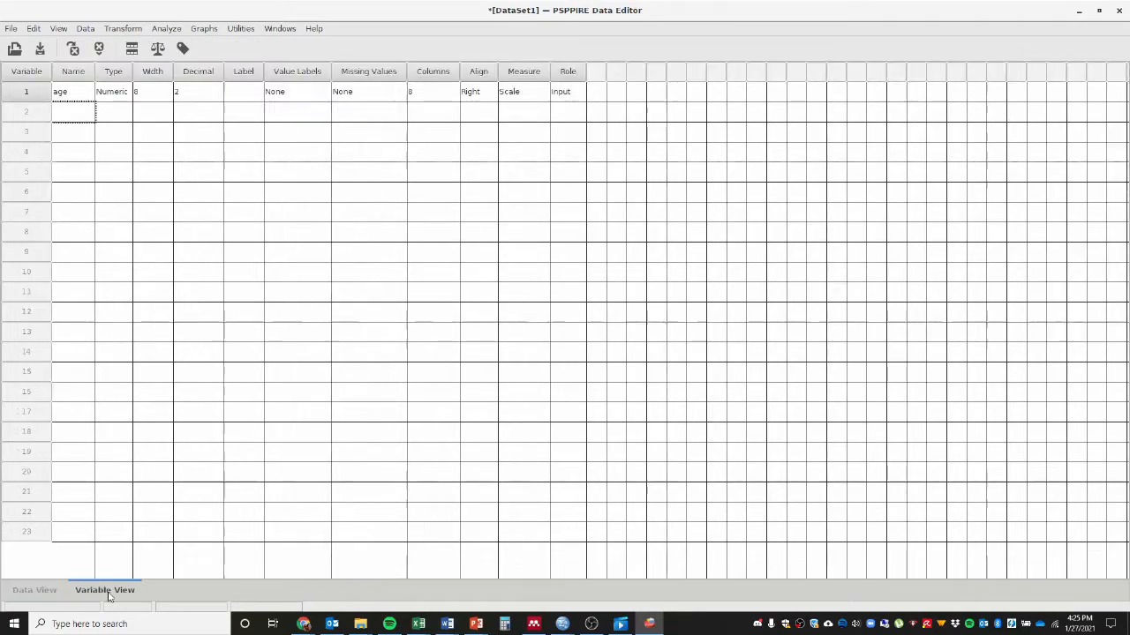
pyautogui.click(81, 111)
pyautogui.write('weight')
pyautogui.press('Return')
pyautogui.write('height')
pyautogui.press('Return')
pyautogui.write('gender')
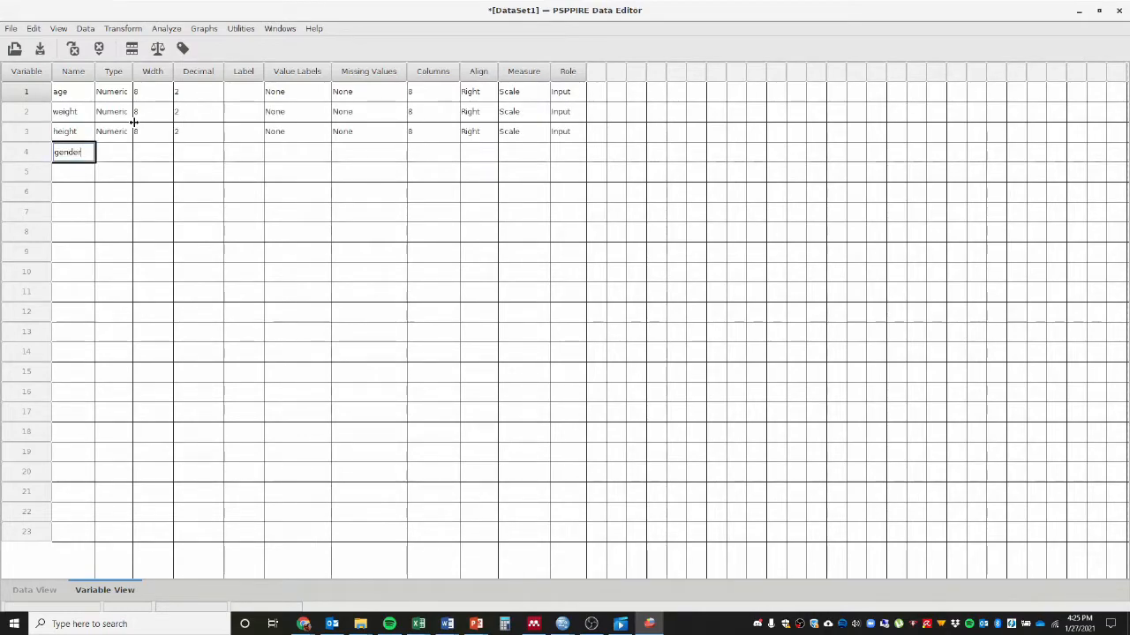
pyautogui.press('Return')
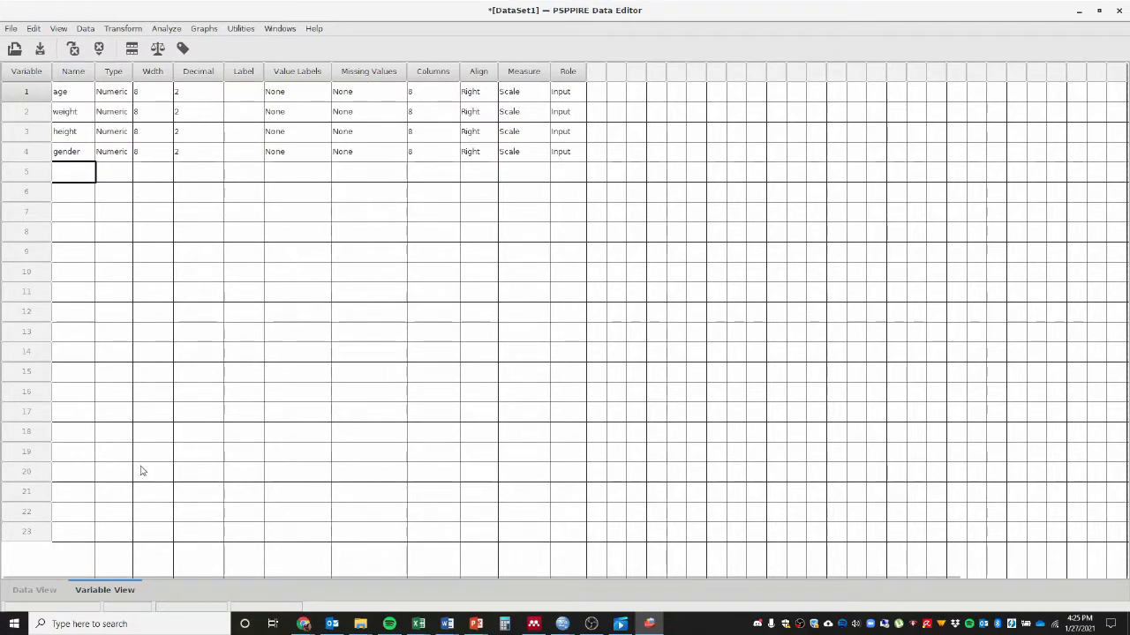
# Step: Enter the weight values 190, 150, 120 and 160 for cases 1 to 4 in the data view
pyautogui.click(35, 590)
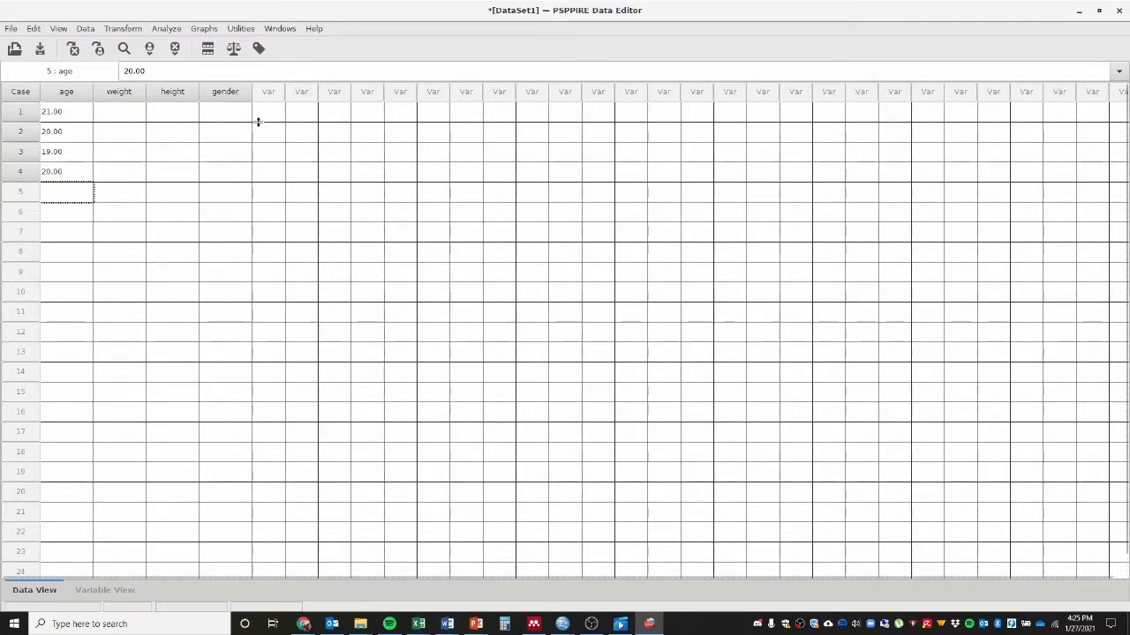
pyautogui.click(125, 113)
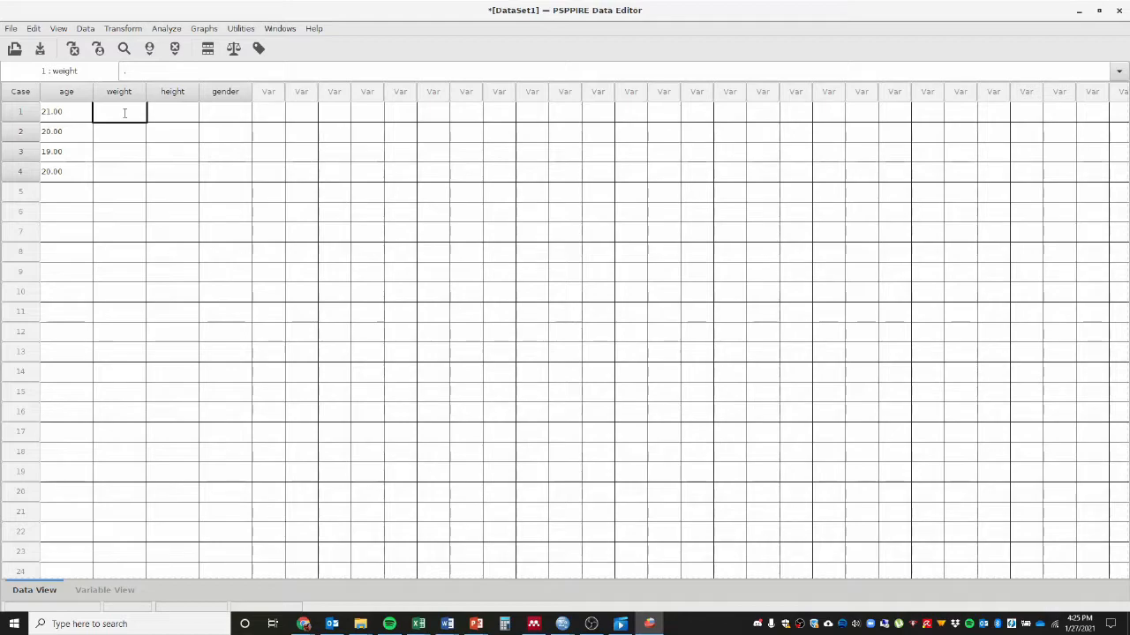
pyautogui.write('190')
pyautogui.press('Return')
pyautogui.write('150')
pyautogui.press('Return')
pyautogui.write('12')
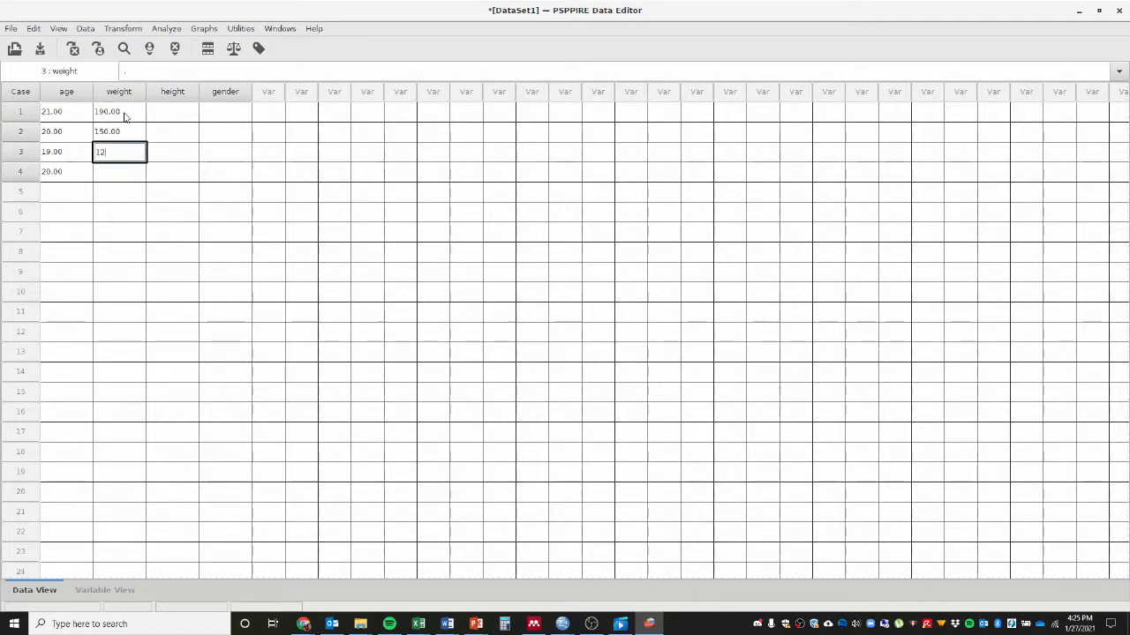
pyautogui.press('Return')
pyautogui.write('16')
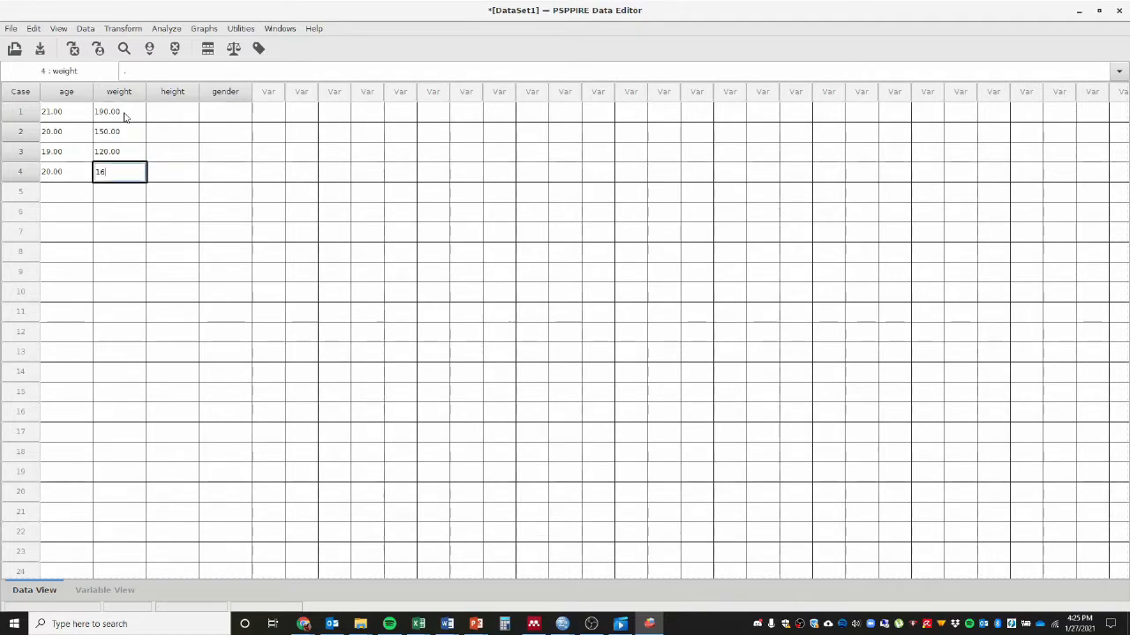
pyautogui.write('0')
pyautogui.press('Return')
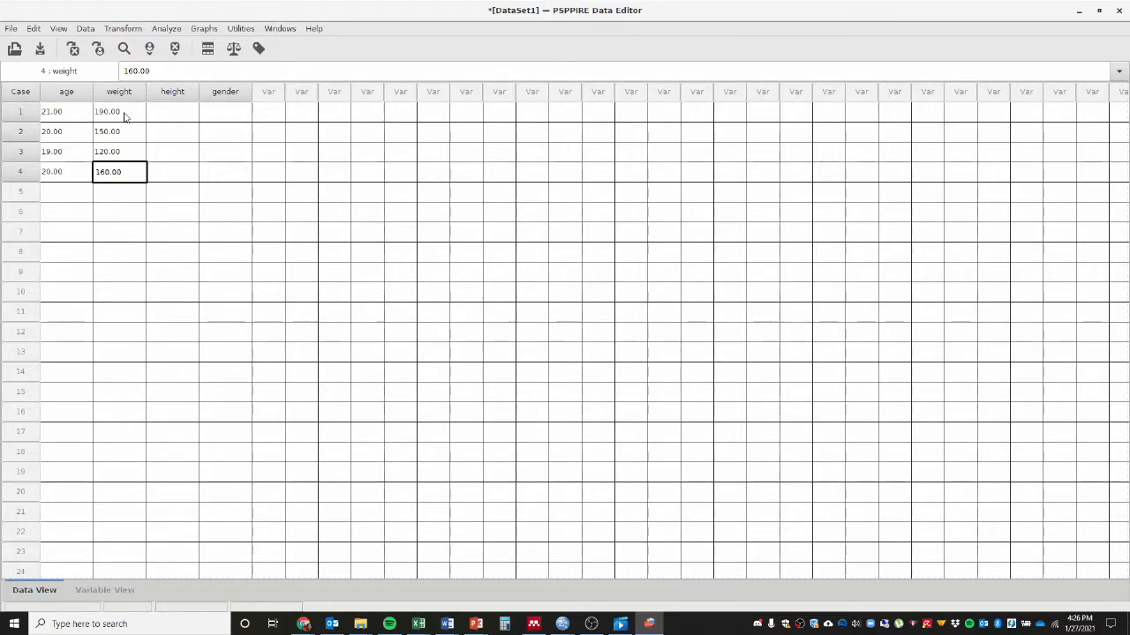
# Step: Open the type settings of the age variable and examine the String, Date and Dollar format options
pyautogui.click(104, 589)
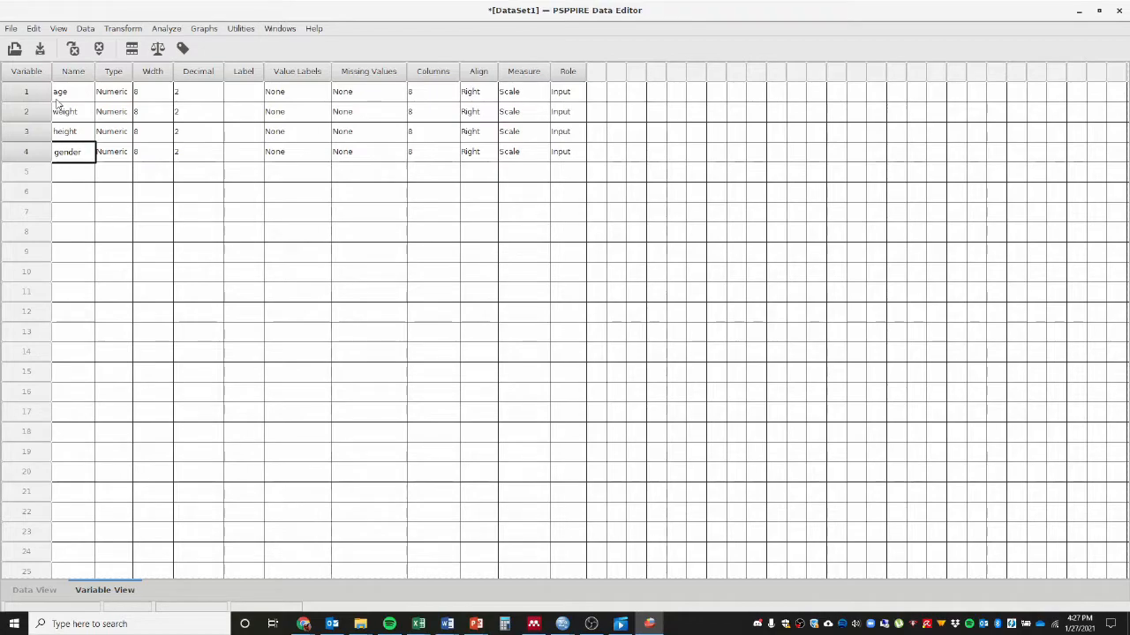
pyautogui.click(128, 98)
pyautogui.click(128, 95)
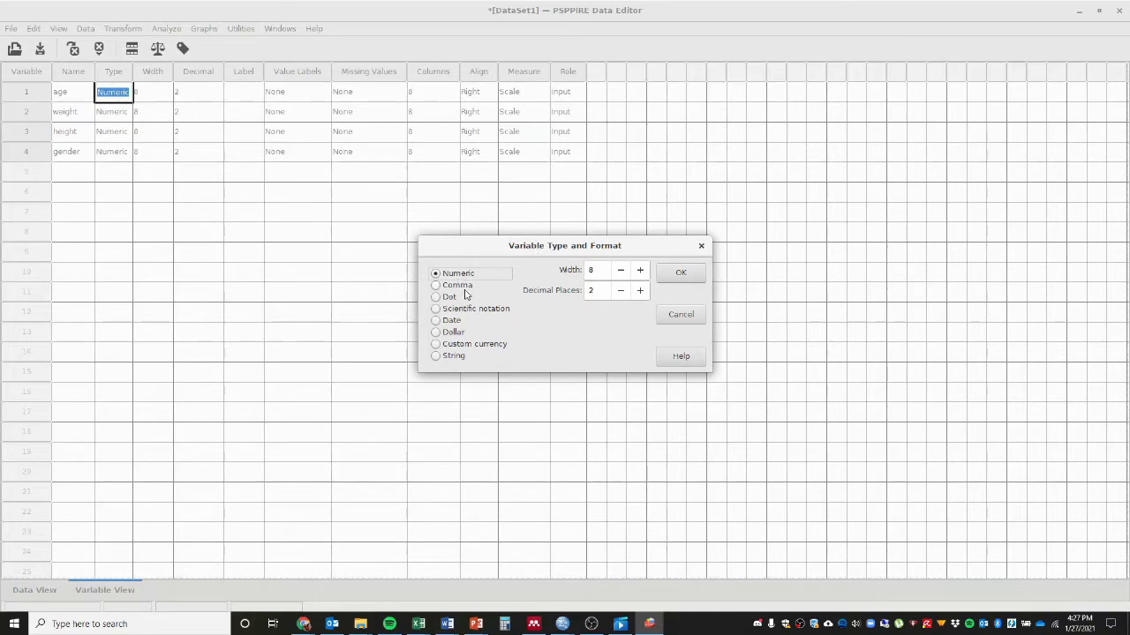
pyautogui.click(457, 357)
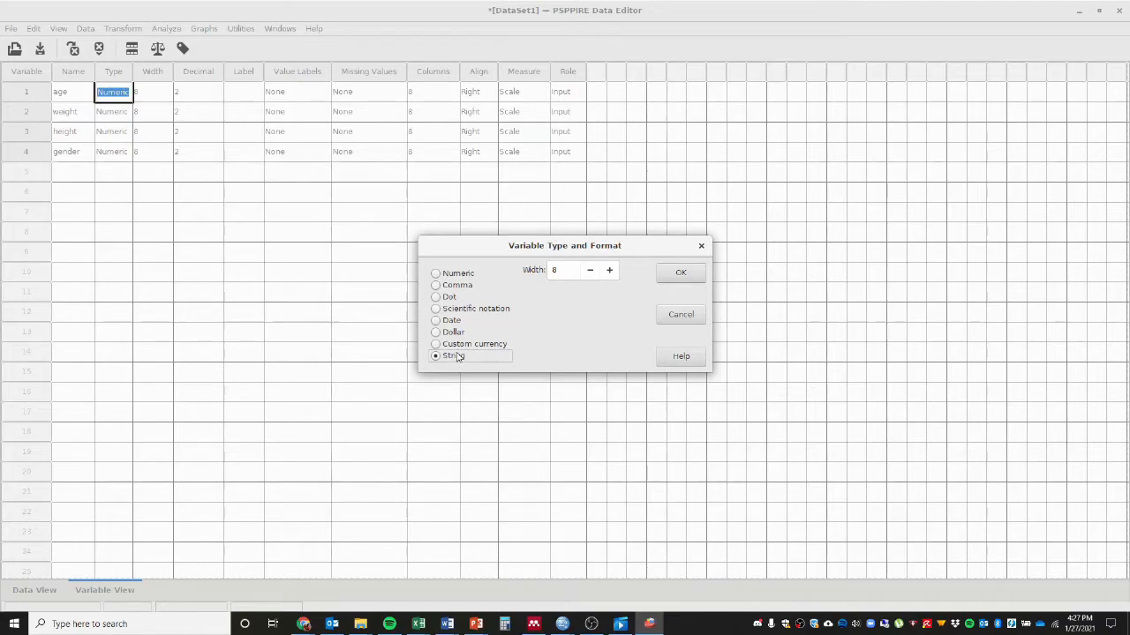
pyautogui.click(454, 324)
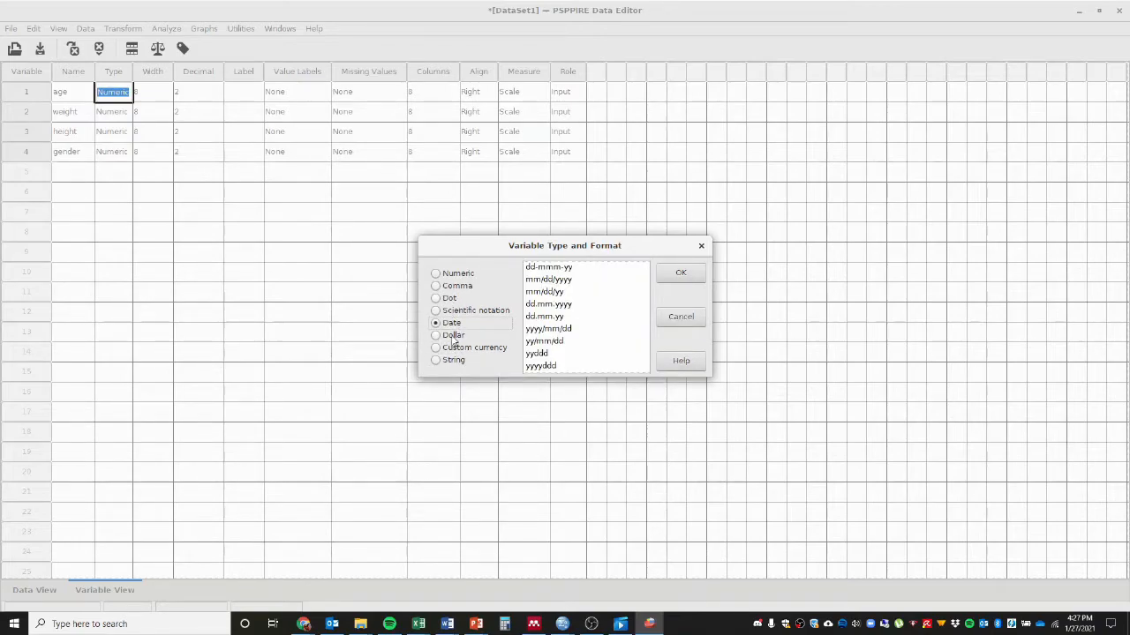
pyautogui.click(452, 336)
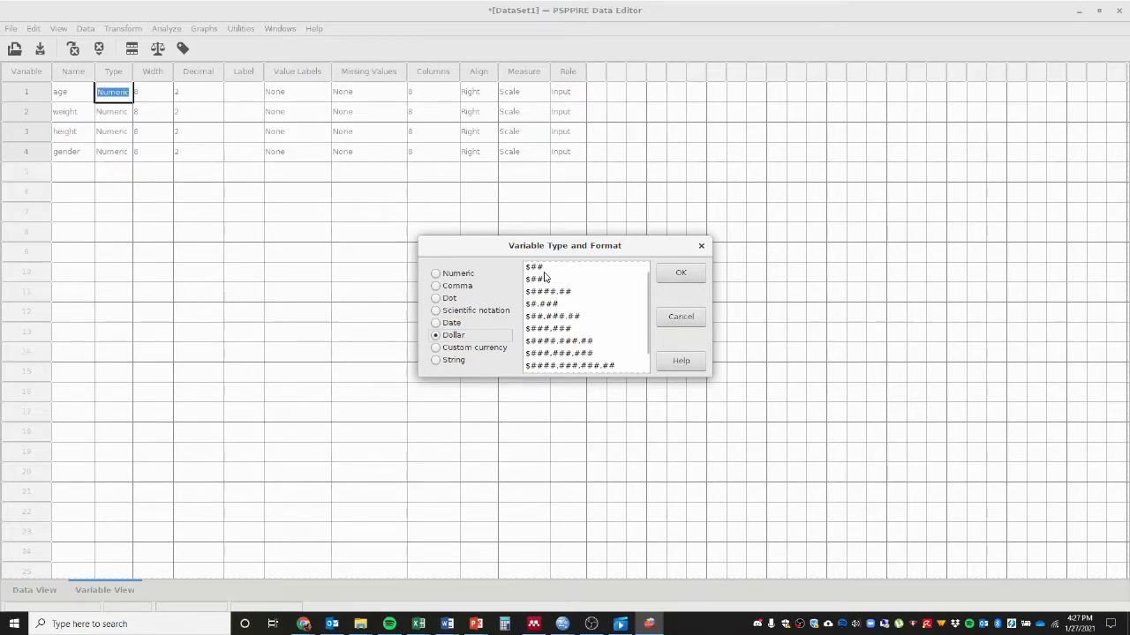
# Step: Keep age as a Numeric variable and set its width to 2 and its decimal places to 0
pyautogui.click(458, 274)
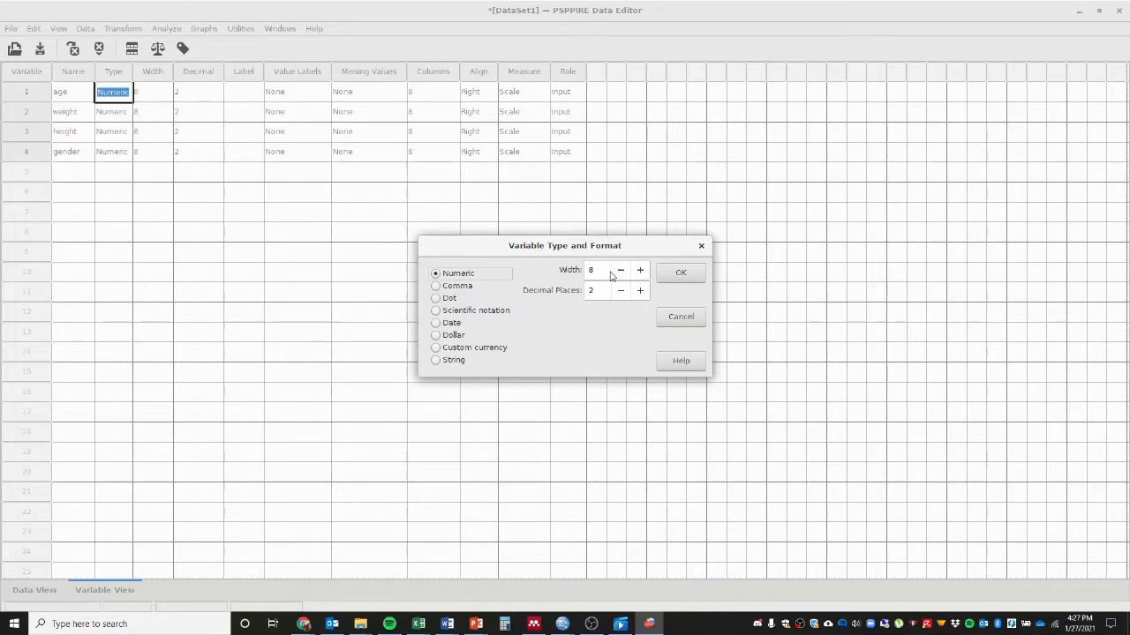
pyautogui.click(621, 276)
pyautogui.click(622, 277)
pyautogui.click(622, 277)
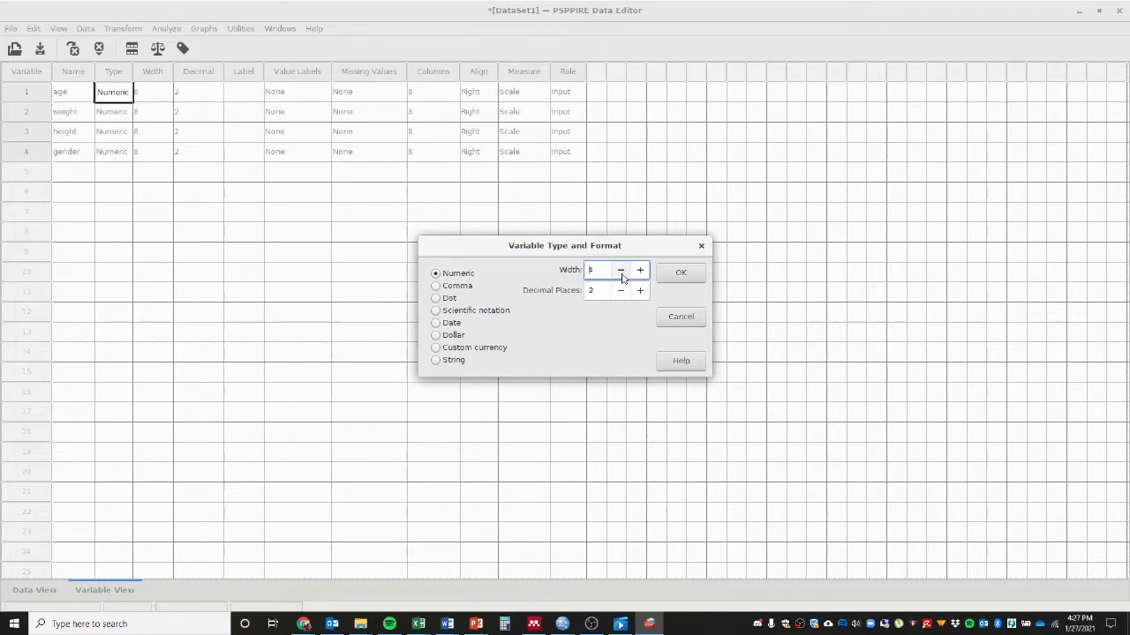
pyautogui.click(622, 273)
pyautogui.click(620, 292)
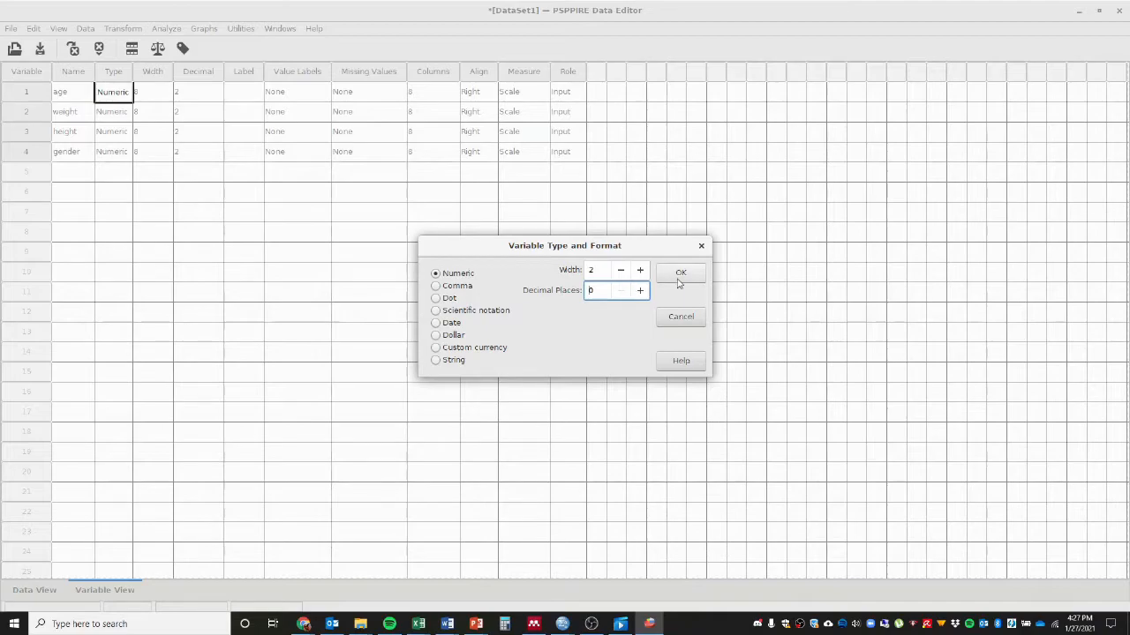
pyautogui.click(678, 277)
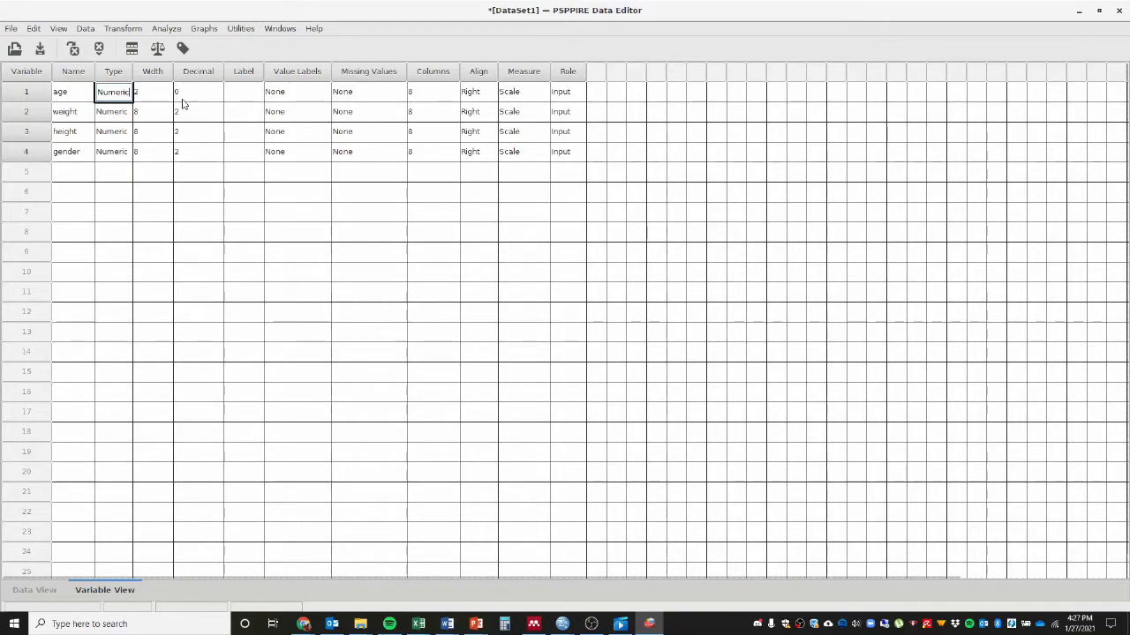
# Step: Try adjusting the width and decimal places of age directly in its variable row
pyautogui.click(163, 91)
pyautogui.click(160, 90)
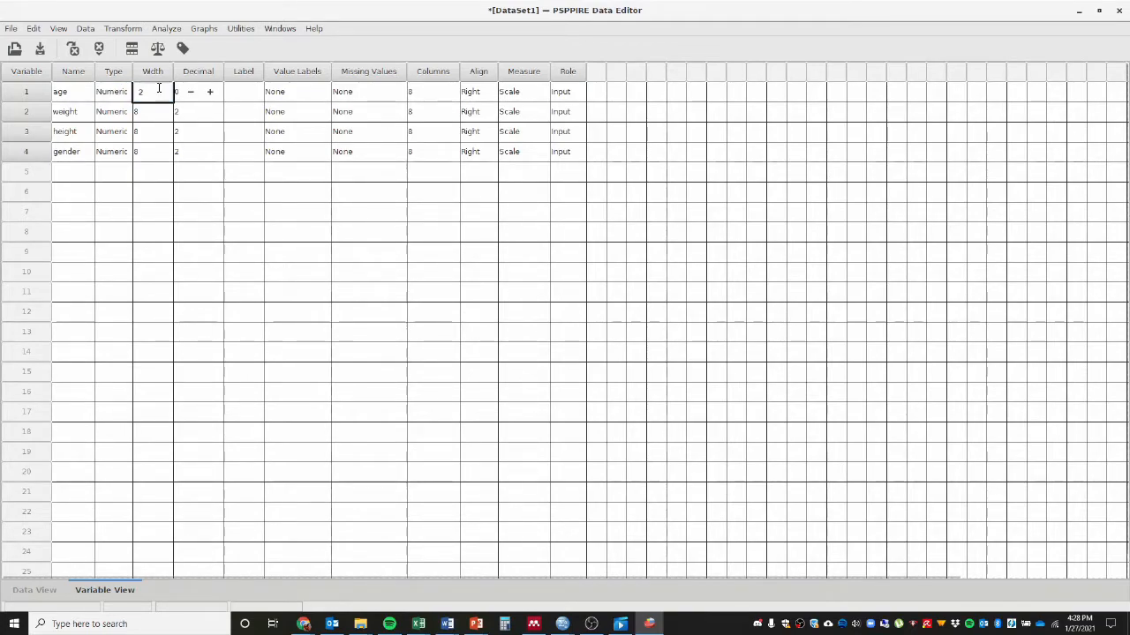
pyautogui.click(210, 92)
pyautogui.click(192, 93)
pyautogui.click(204, 112)
pyautogui.click(194, 93)
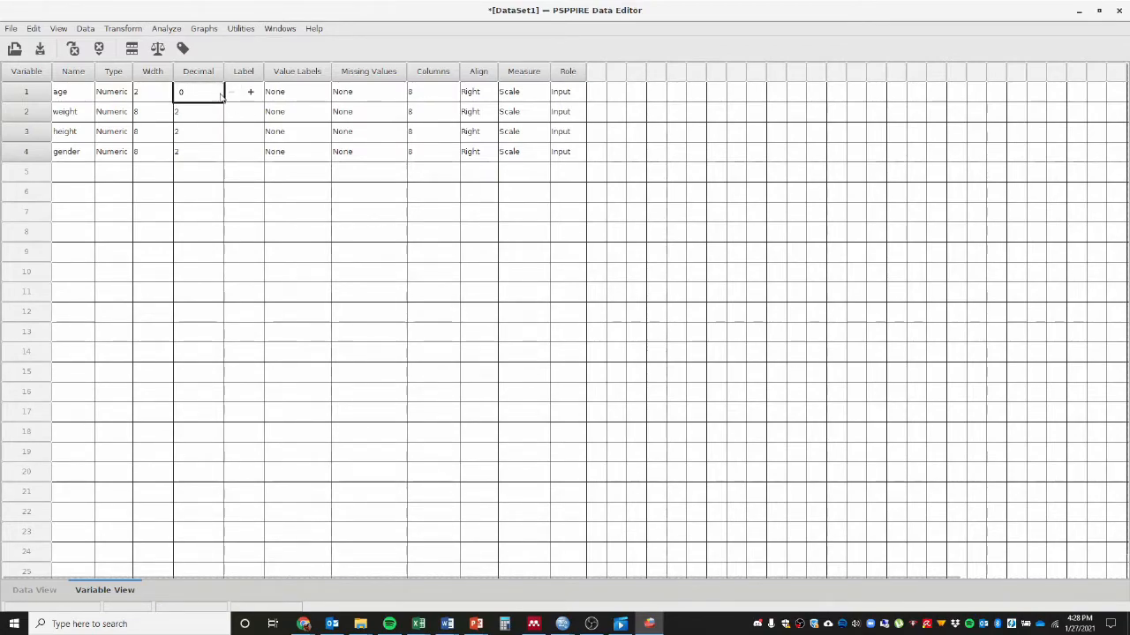
pyautogui.click(250, 92)
pyautogui.click(221, 115)
# Step: Label age "The age of the participant", weight "The weight of participant" and height "Height of participant", and widen the Label column to fit
pyautogui.click(247, 92)
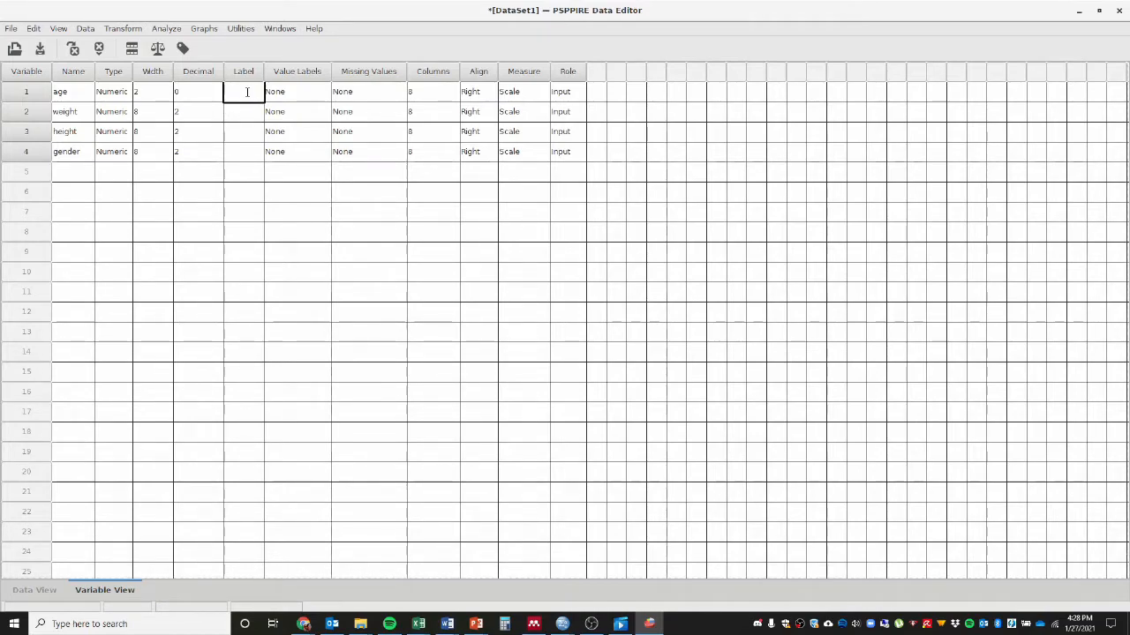
pyautogui.write('Age of the partici')
pyautogui.write('pant')
pyautogui.press('Return')
pyautogui.write('The weight of participan')
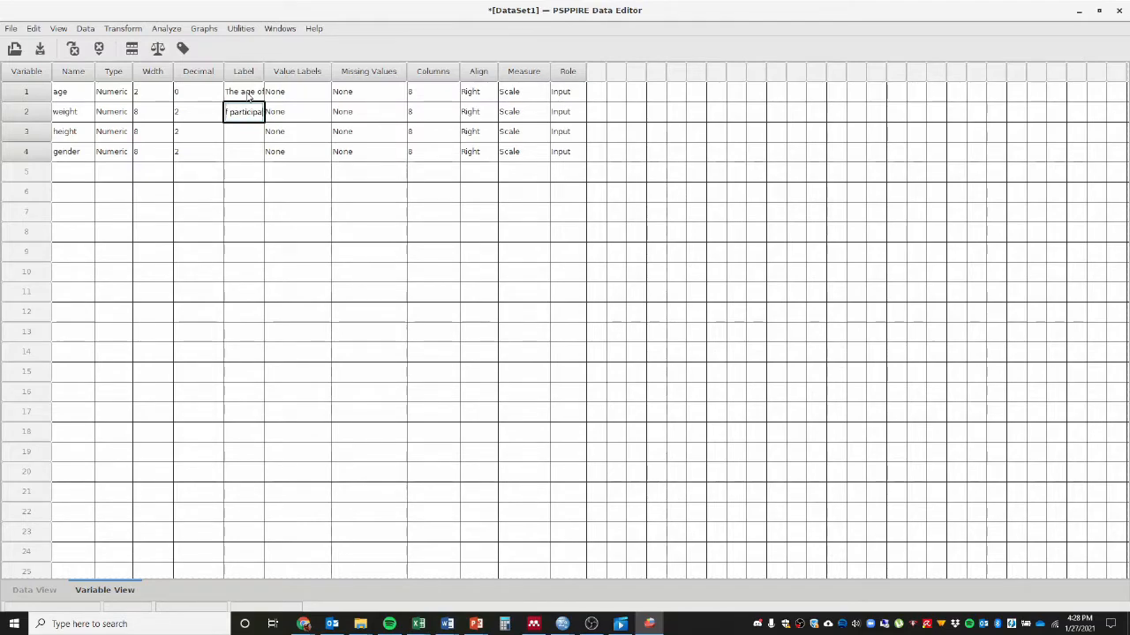
pyautogui.write('t')
pyautogui.press('Return')
pyautogui.write('The height of partici')
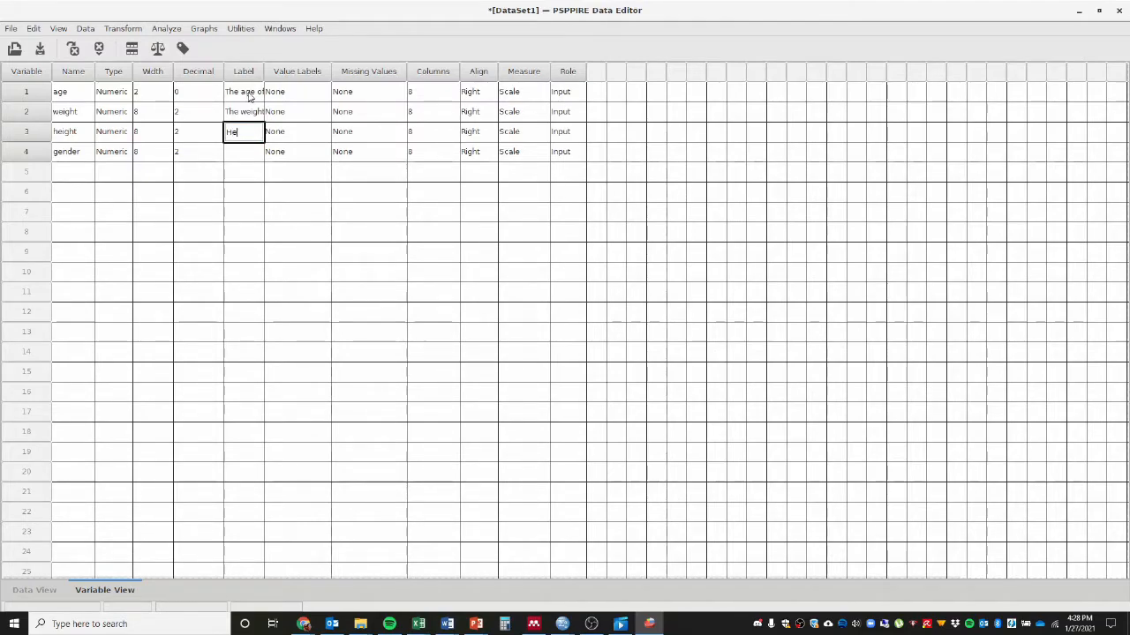
pyautogui.write('pant')
pyautogui.press('Return')
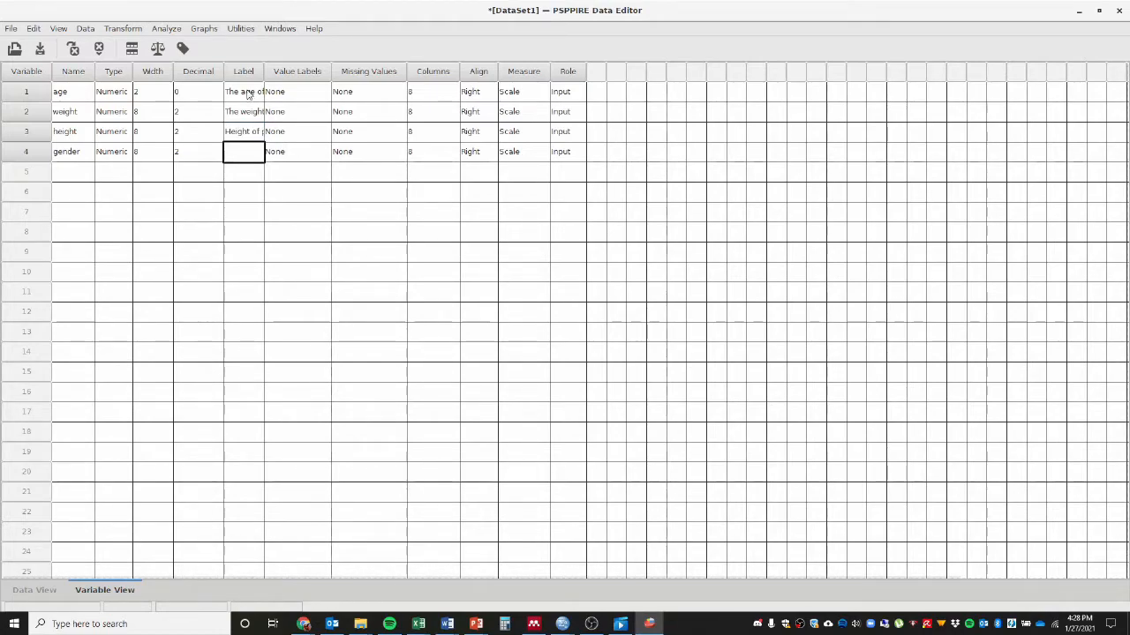
pyautogui.moveTo(315, 73); pyautogui.dragTo(360, 70)
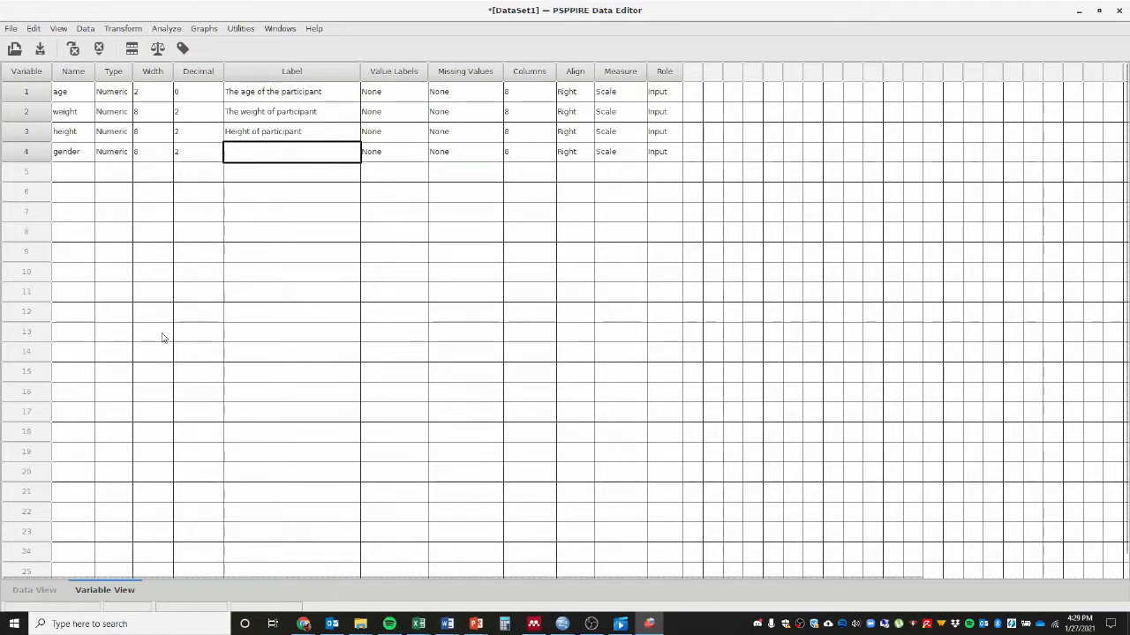
# Step: Try to enter the text male as the gender of case 1 in the data view
pyautogui.click(35, 590)
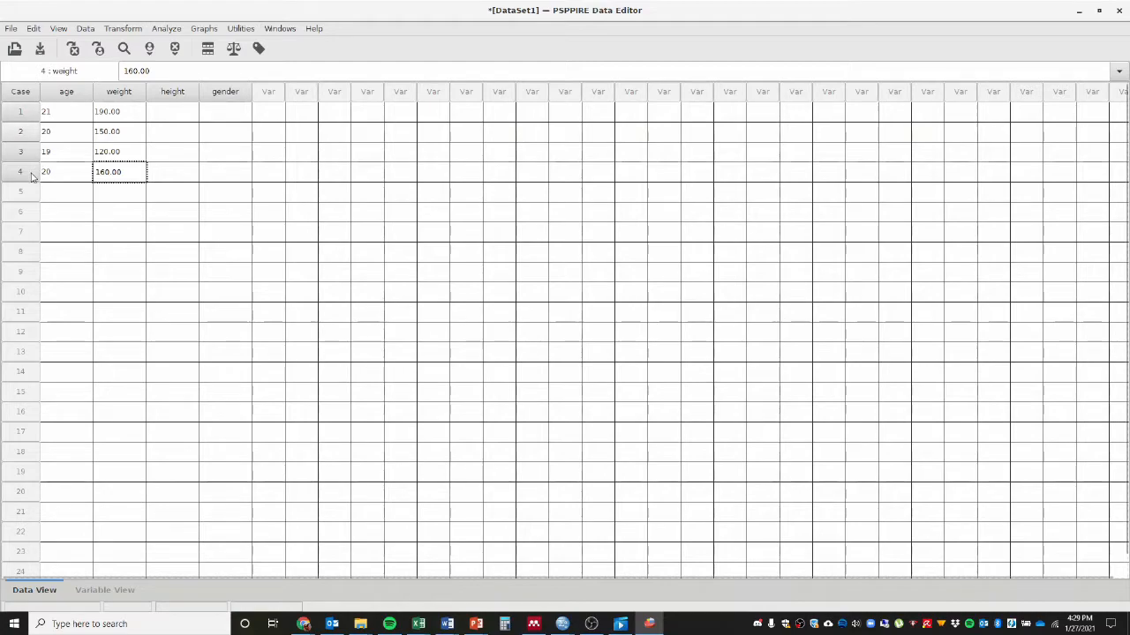
pyautogui.click(235, 115)
pyautogui.write('male')
pyautogui.press('Return')
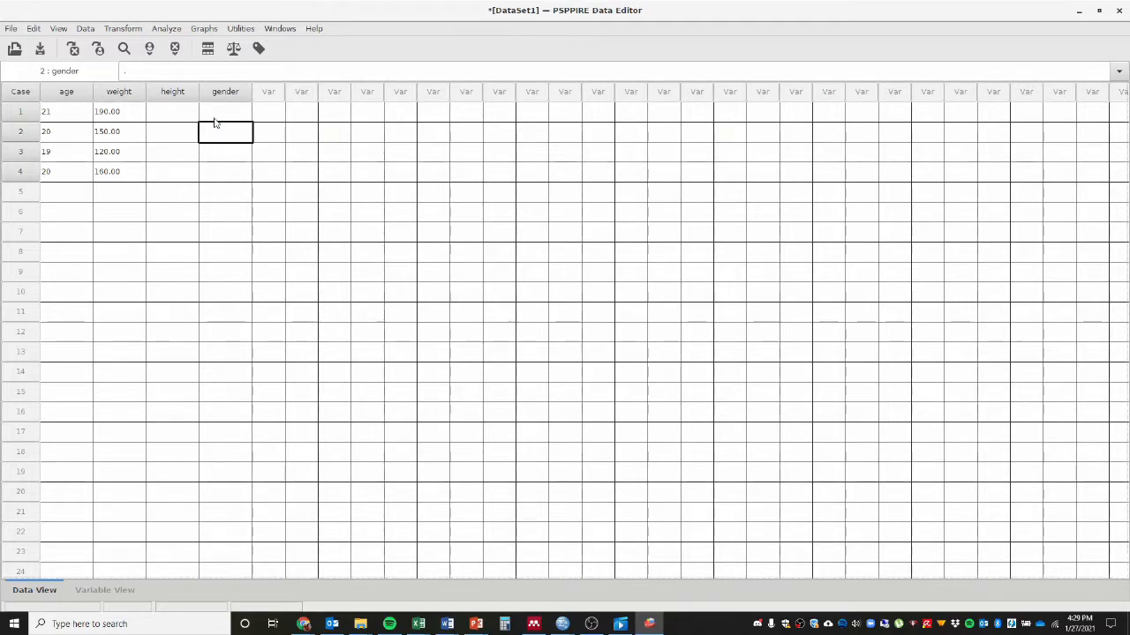
# Step: Enter the gender codes 1, 2, 1 and 2 for cases 1 to 4
pyautogui.click(214, 117)
pyautogui.write('1')
pyautogui.press('Return')
pyautogui.write('2')
pyautogui.press('Return')
pyautogui.write('1')
pyautogui.press('Return')
pyautogui.write('2')
pyautogui.press('Return')
pyautogui.click(208, 118)
pyautogui.click(224, 157)
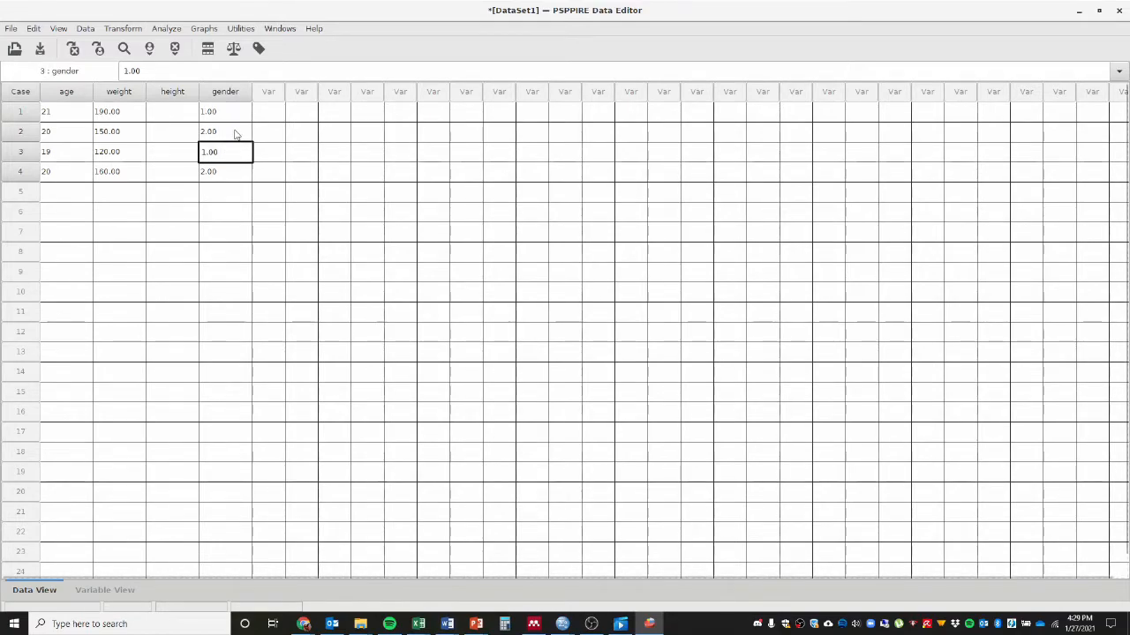
pyautogui.click(236, 131)
pyautogui.click(240, 173)
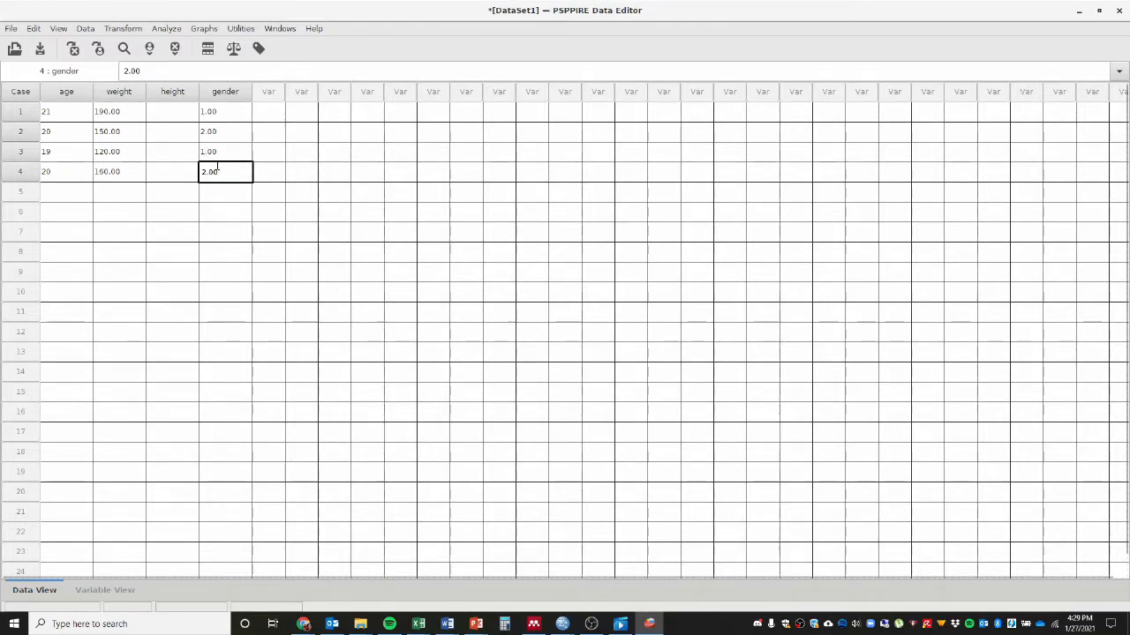
# Step: Define value labels for the gender variable, with 1 as Male and 2 as Female
pyautogui.click(112, 590)
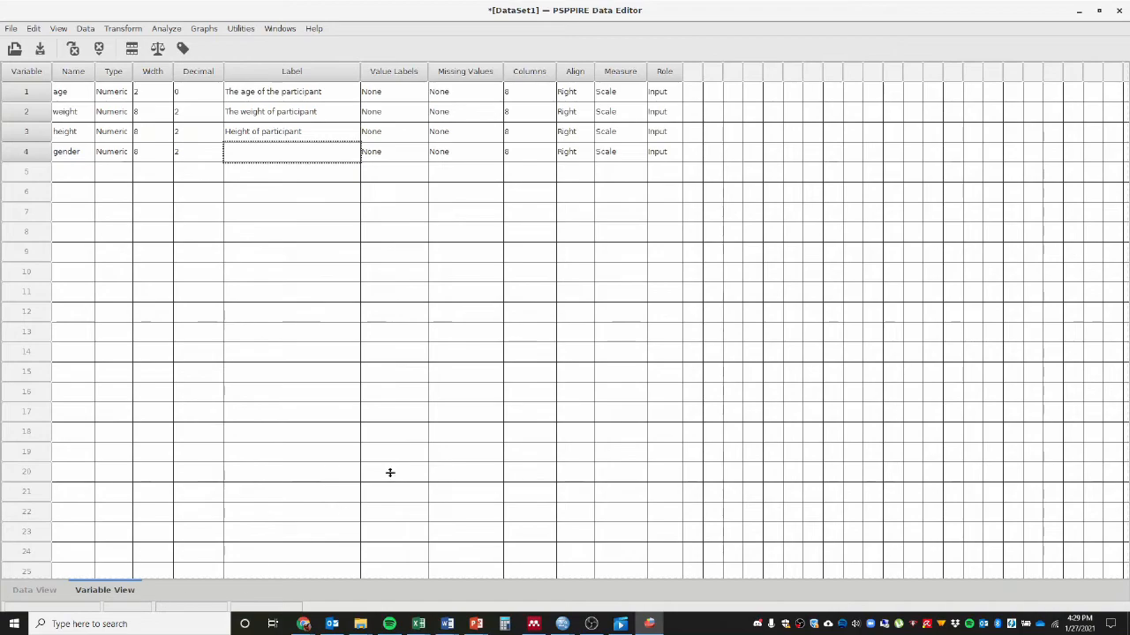
pyautogui.click(394, 154)
pyautogui.click(422, 152)
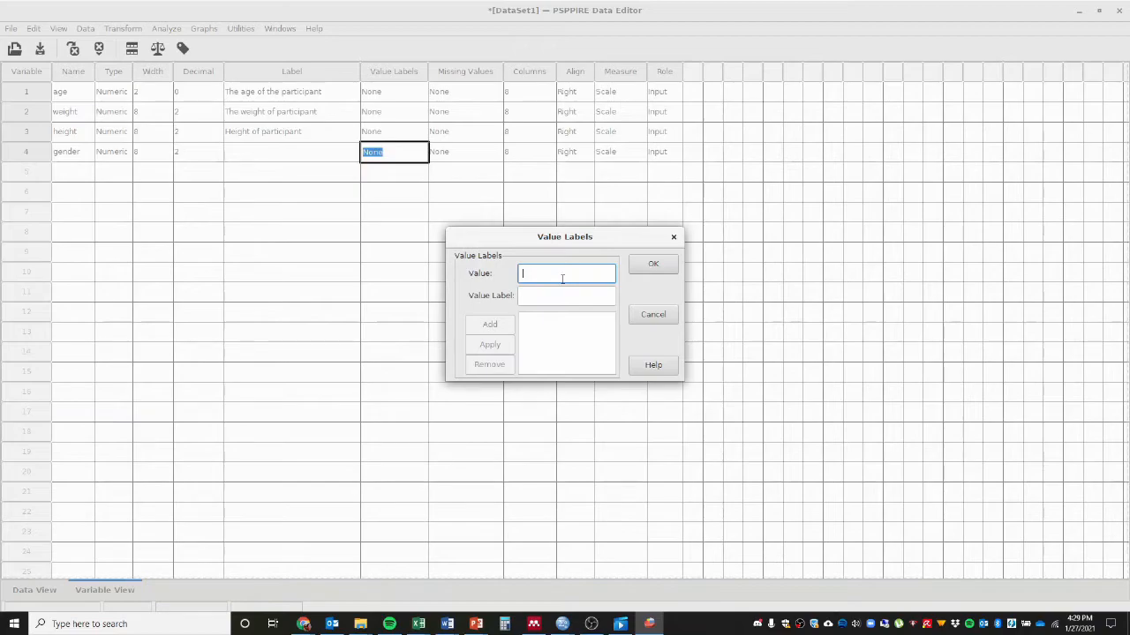
pyautogui.write('1')
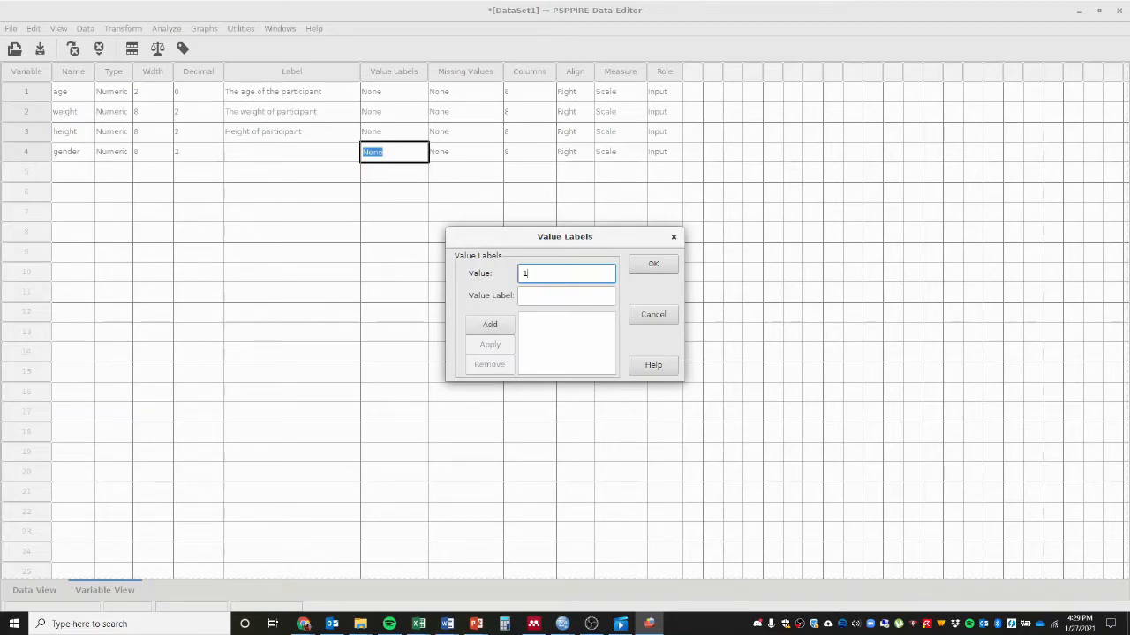
pyautogui.press('Tab')
pyautogui.click(493, 324)
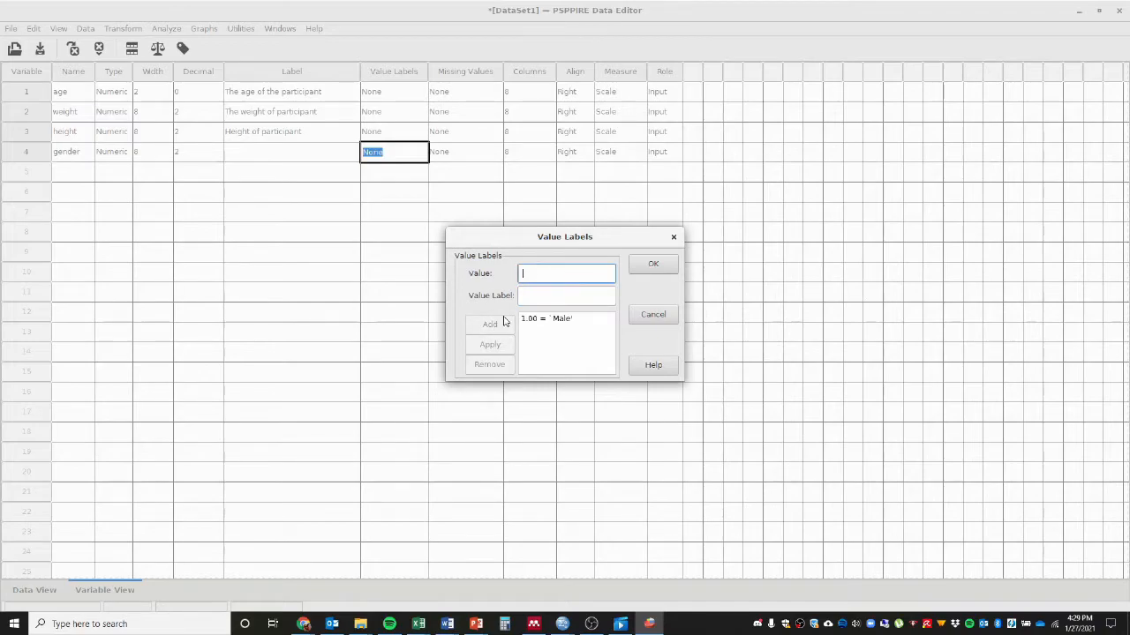
pyautogui.write('2')
pyautogui.press('Tab')
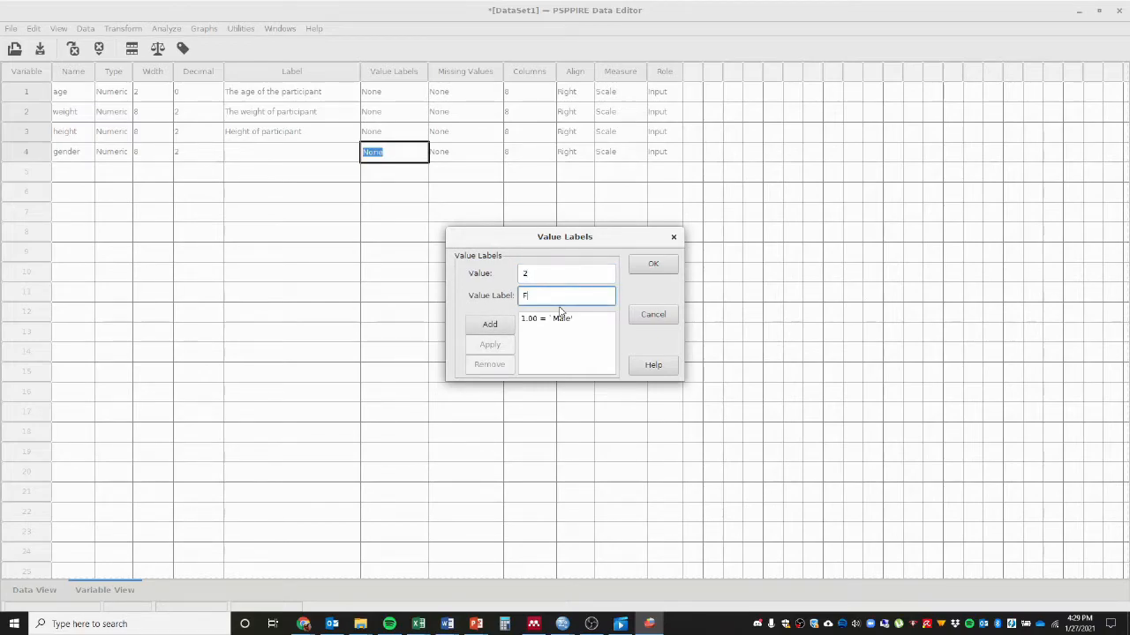
pyautogui.click(491, 324)
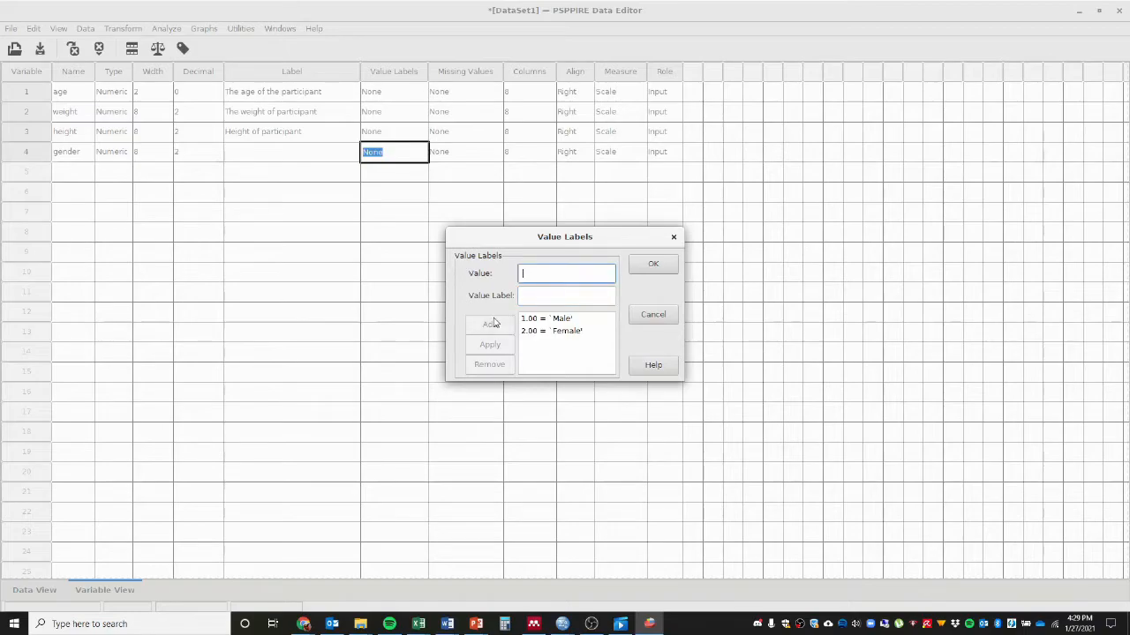
pyautogui.click(651, 264)
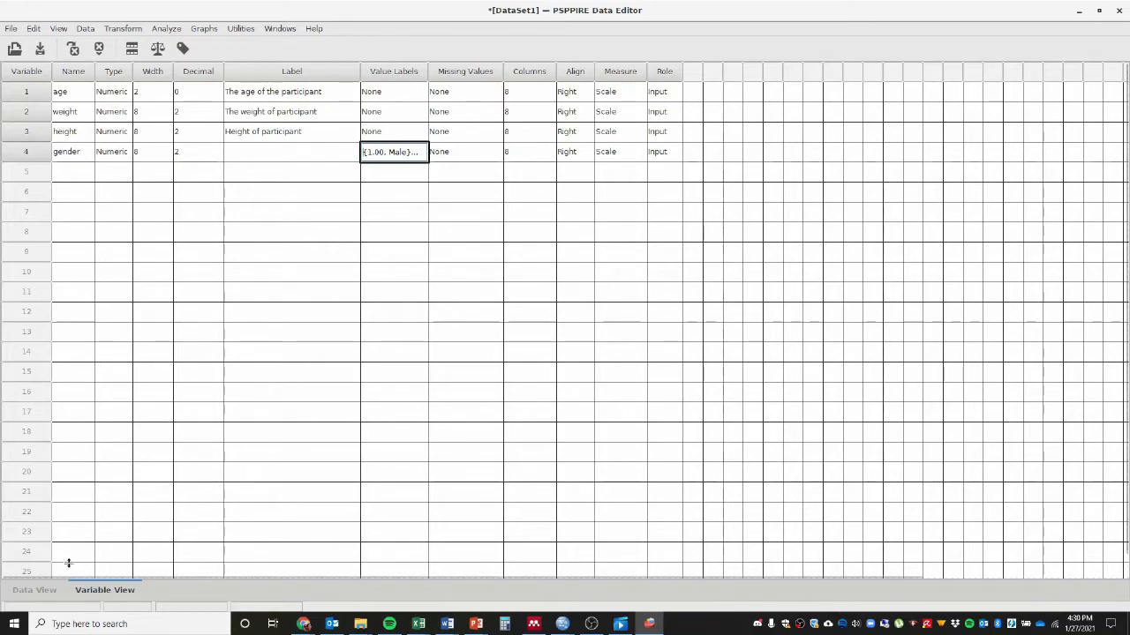
# Step: Return to the case data and turn on the display of value labels
pyautogui.click(33, 590)
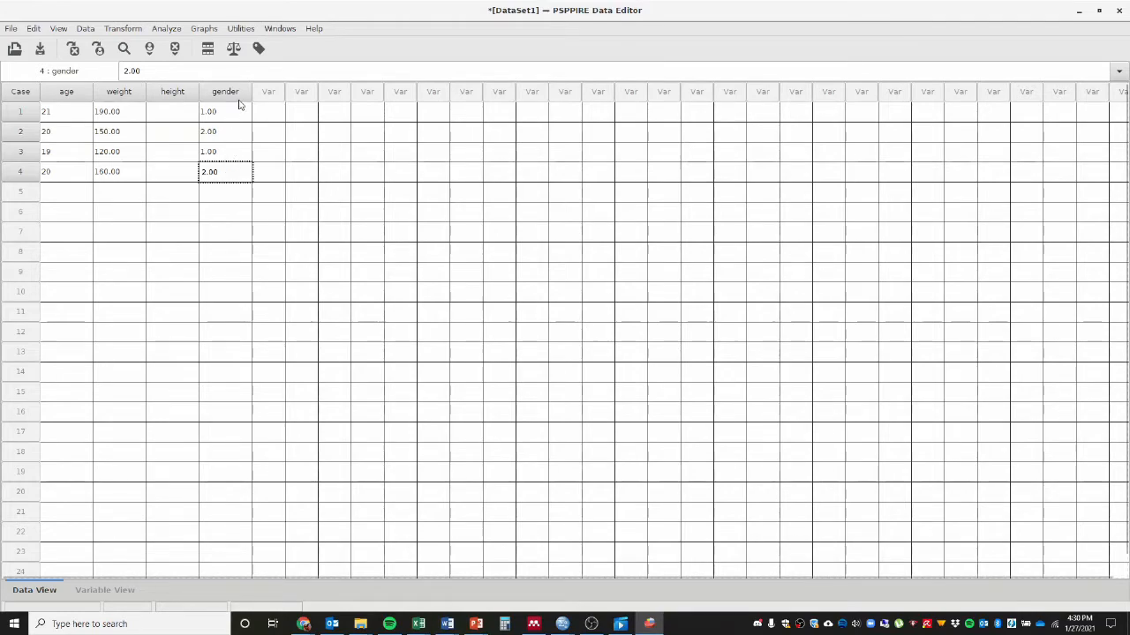
pyautogui.click(260, 50)
pyautogui.click(260, 50)
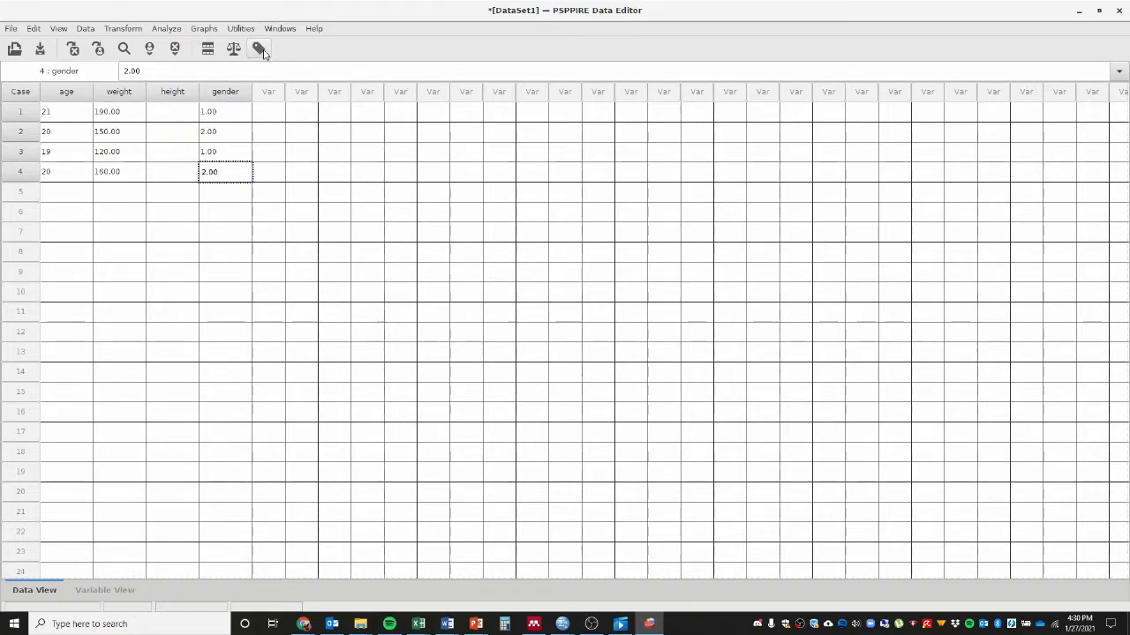
pyautogui.click(260, 50)
pyautogui.click(260, 51)
pyautogui.click(260, 51)
pyautogui.hotkey('ctrl', 't')
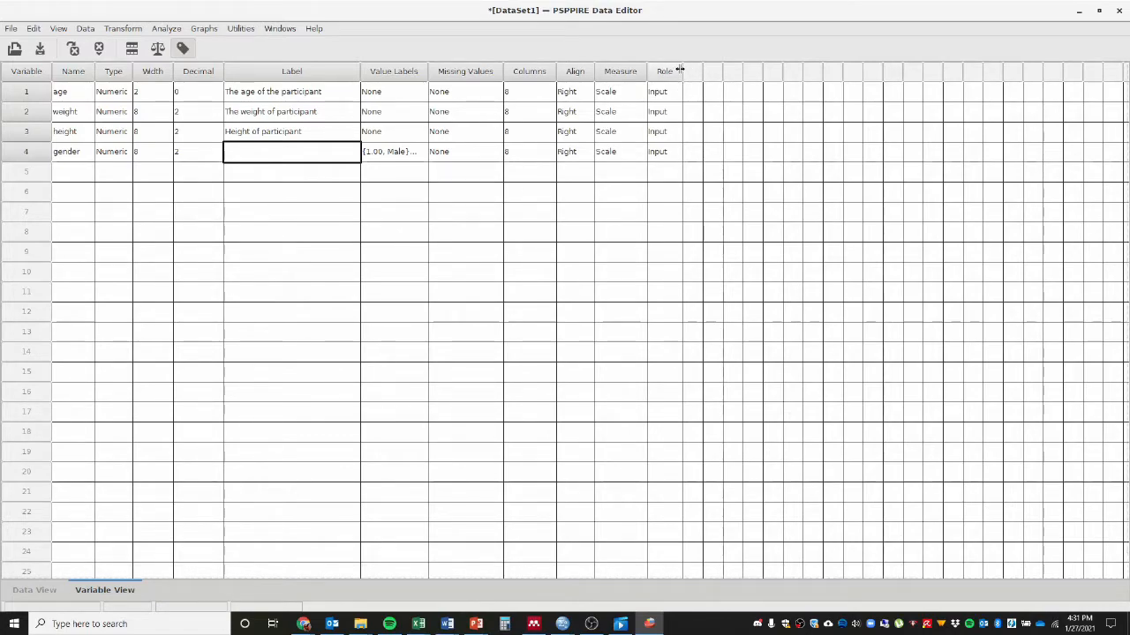
# Step: Set the measurement level of age to Ordinal, of gender to Nominal and of weight to Scale
pyautogui.click(643, 94)
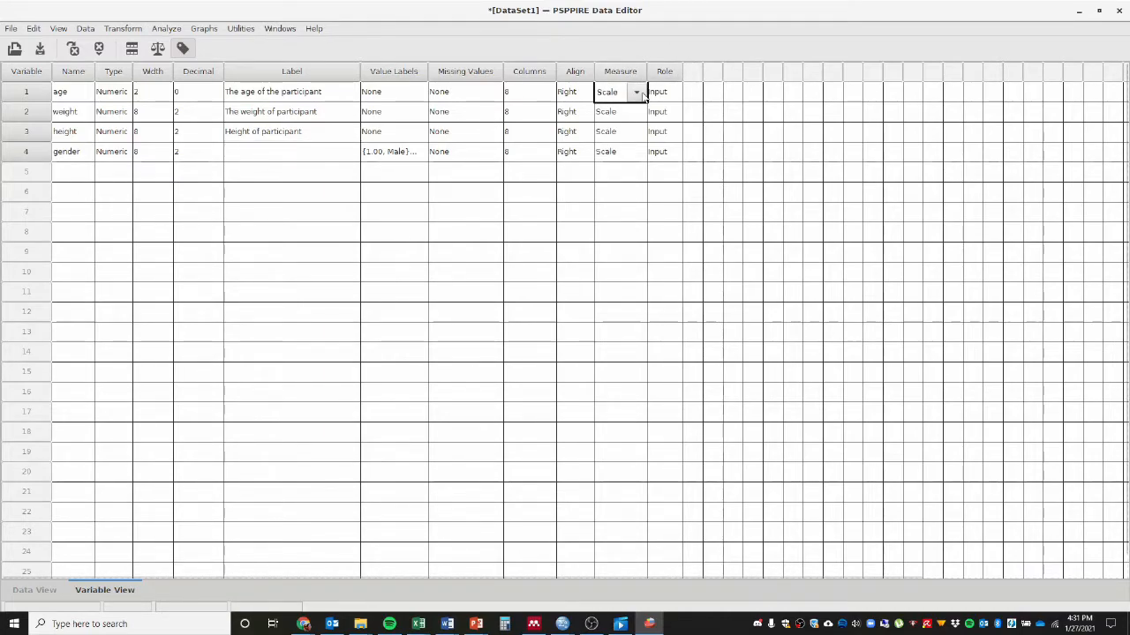
pyautogui.click(643, 94)
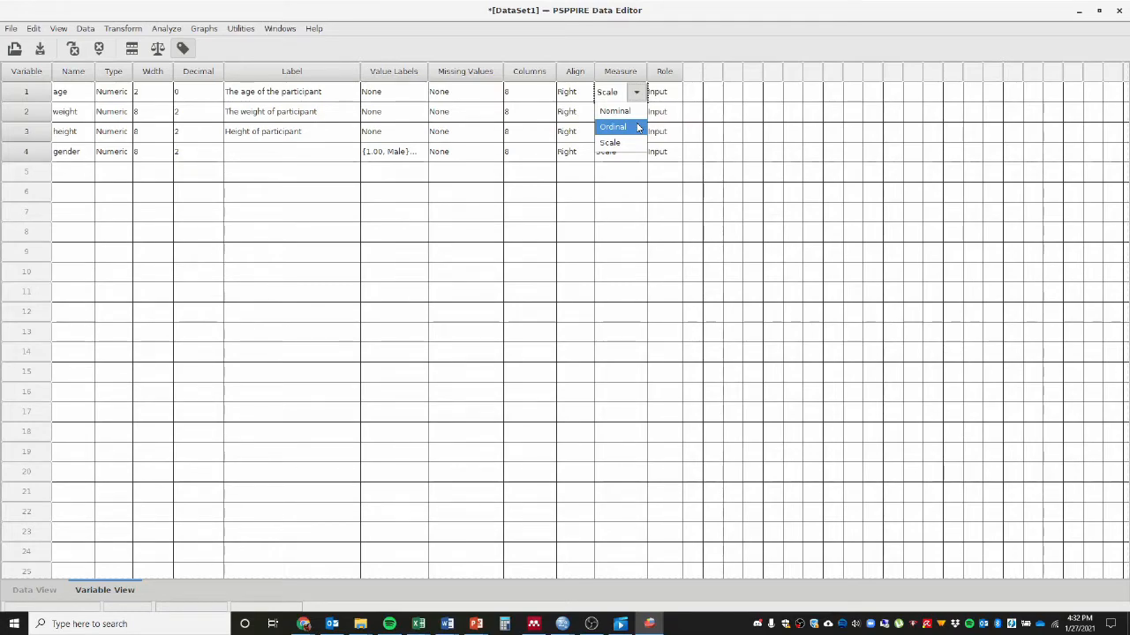
pyautogui.click(638, 128)
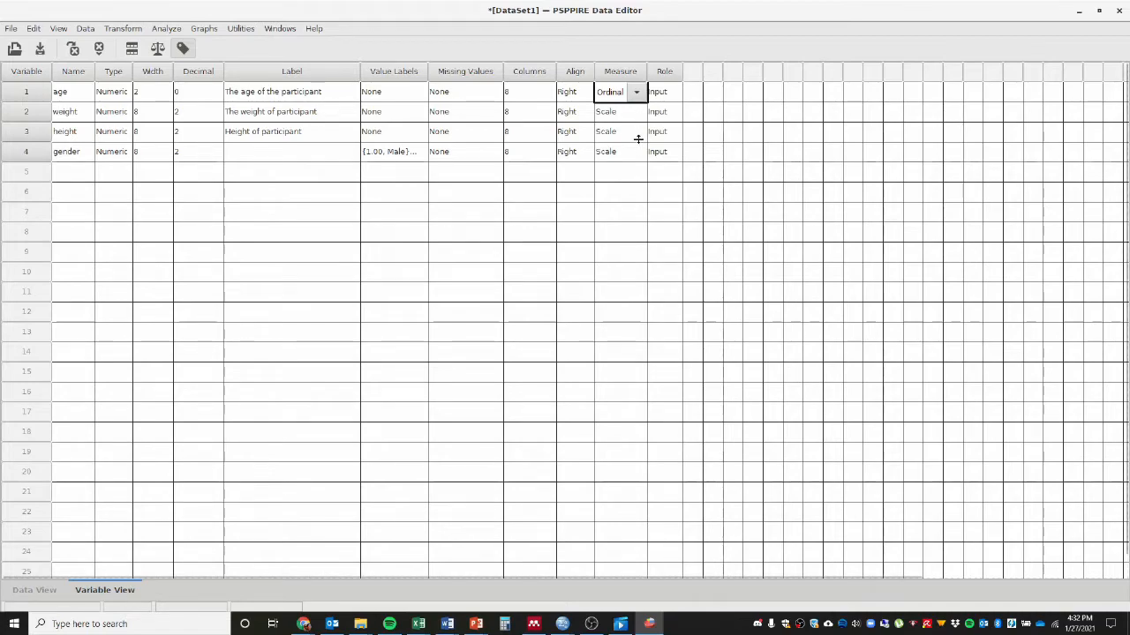
pyautogui.click(638, 152)
pyautogui.click(637, 151)
pyautogui.click(632, 174)
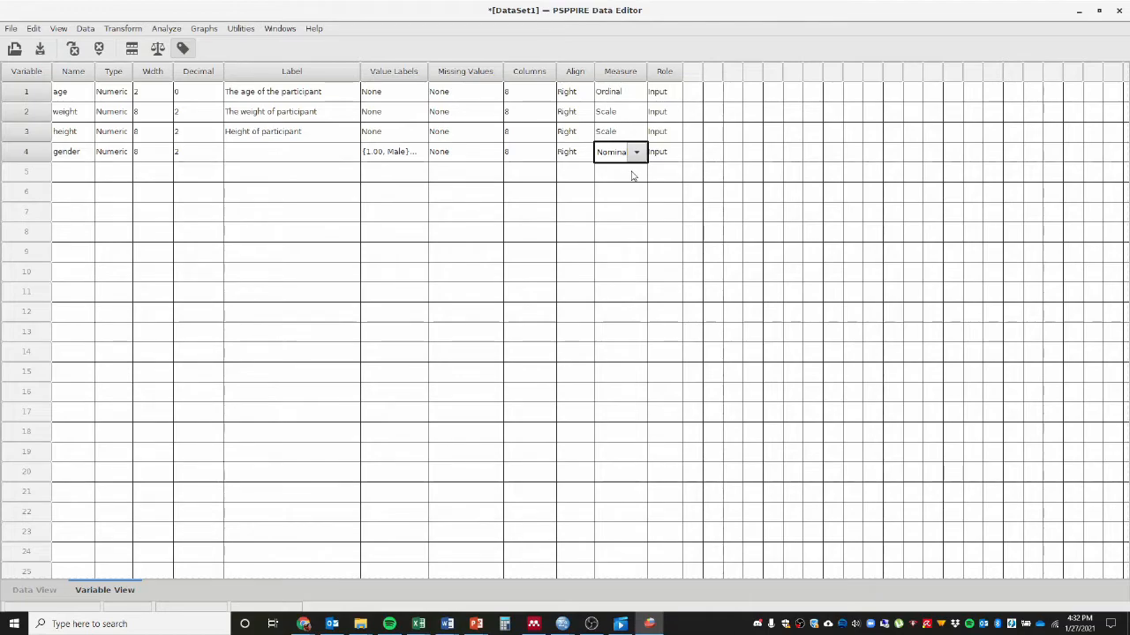
pyautogui.click(639, 112)
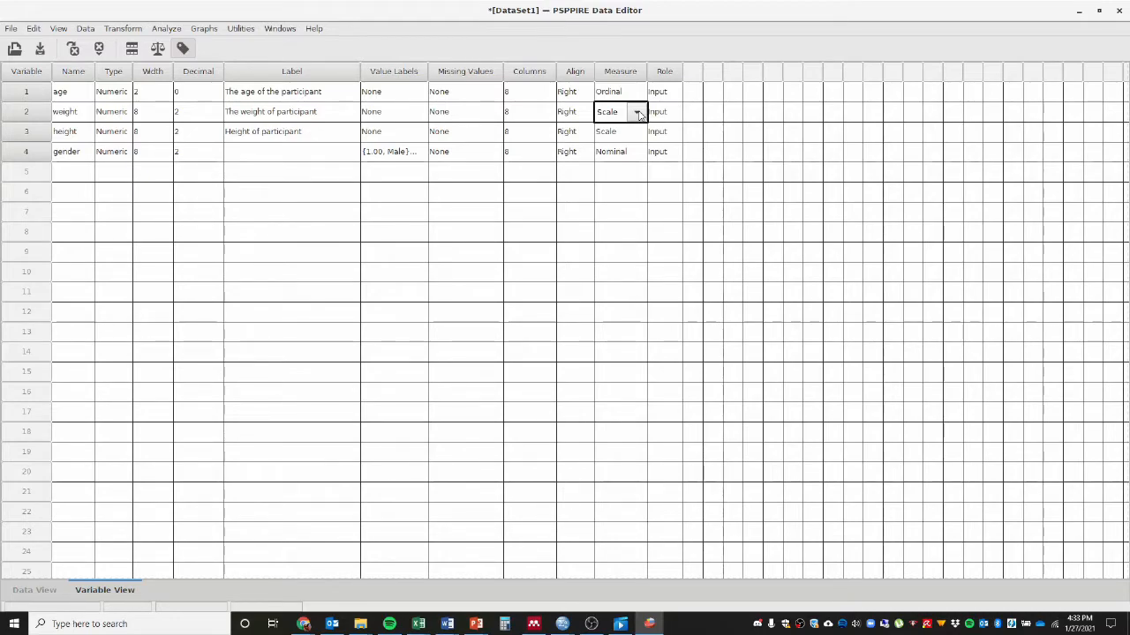
pyautogui.click(638, 113)
pyautogui.click(633, 164)
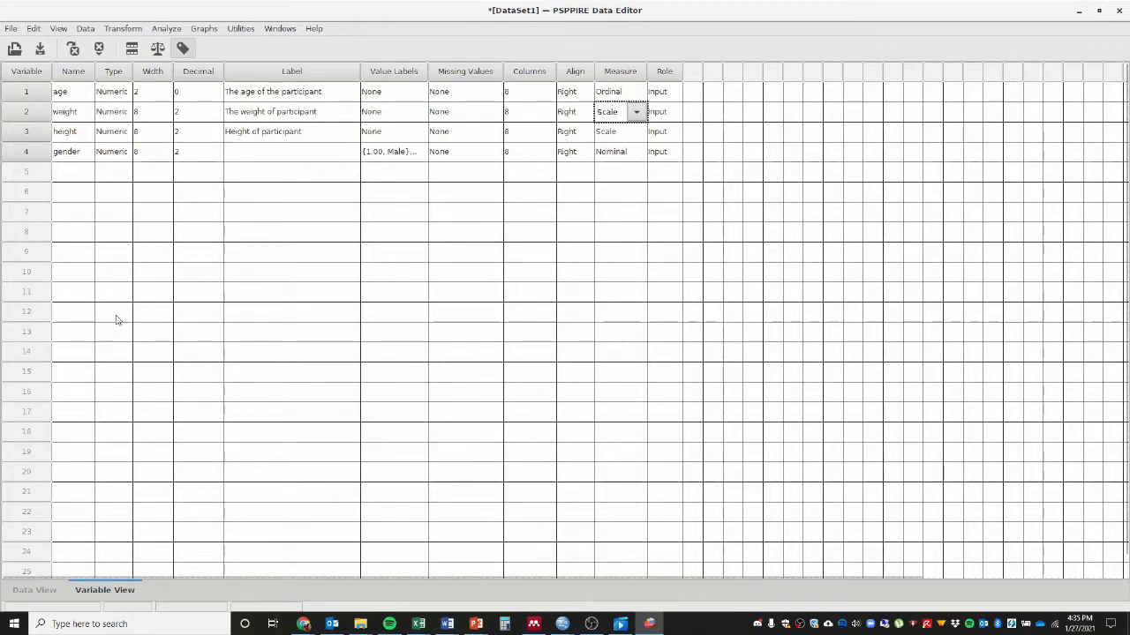
# Step: Add a new variable named id and move it to the first row, ahead of age
pyautogui.click(75, 174)
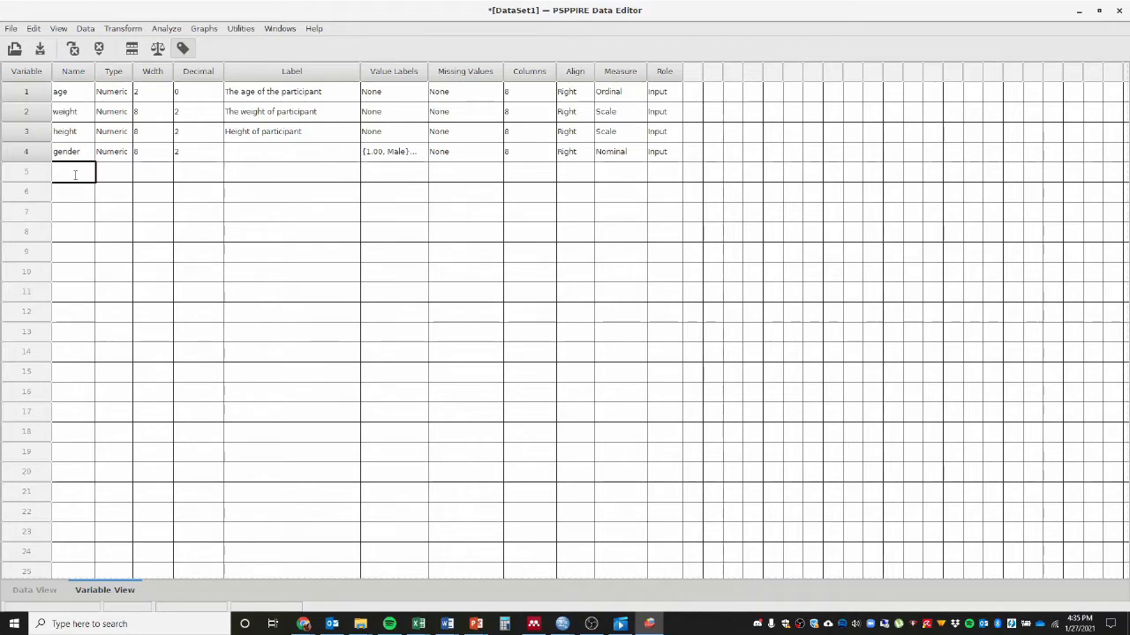
pyautogui.write('id')
pyautogui.press('Return')
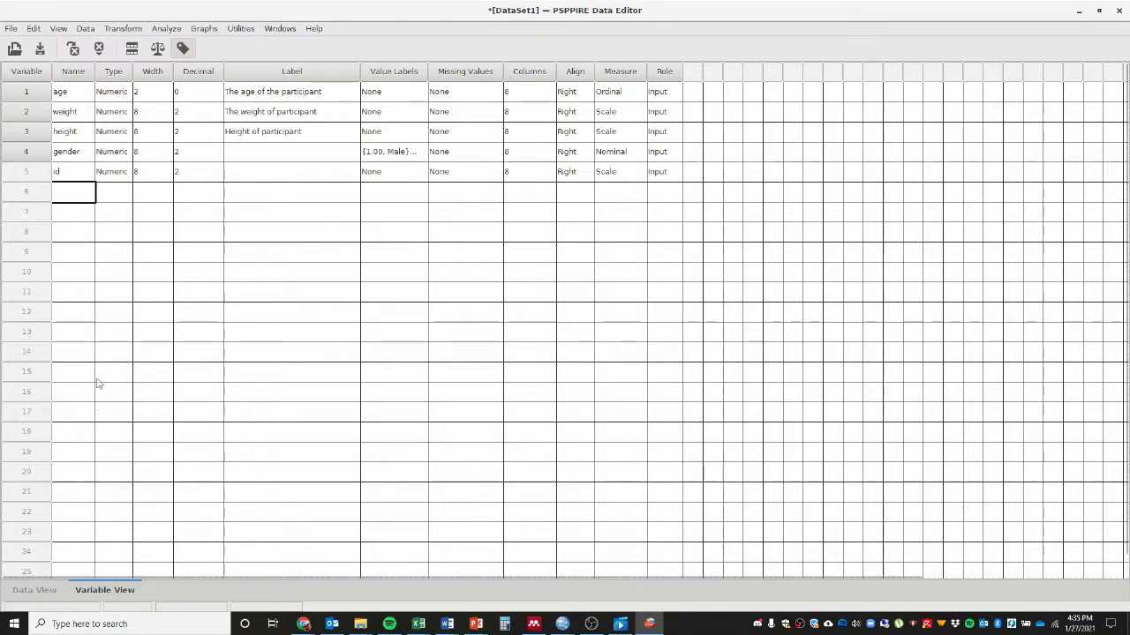
pyautogui.click(38, 178)
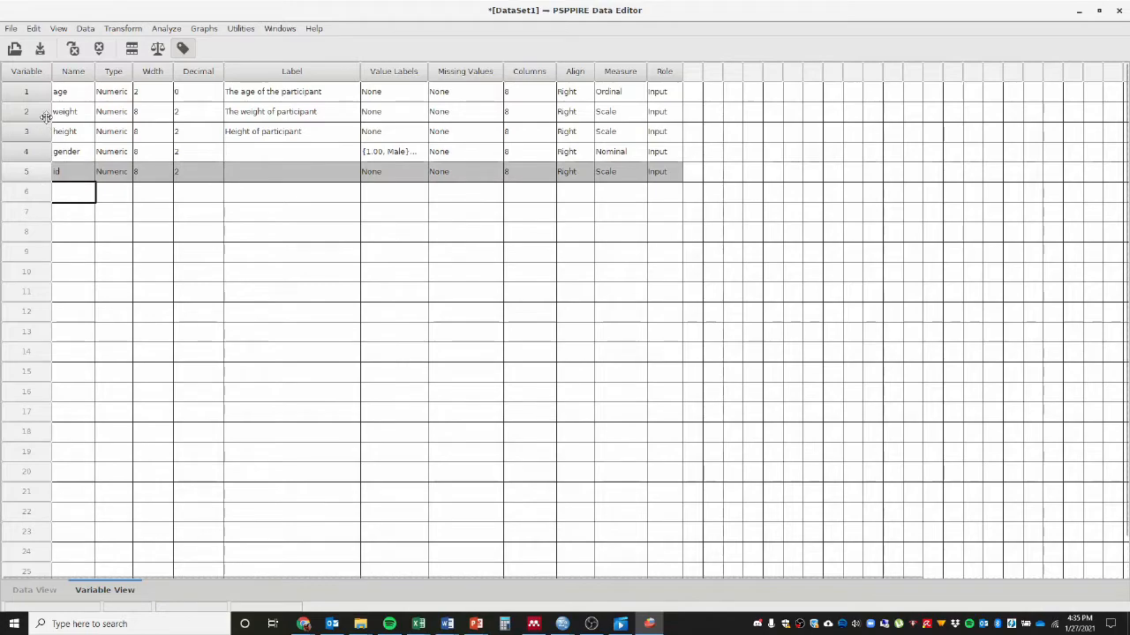
pyautogui.moveTo(45, 82); pyautogui.dragTo(44, 88)
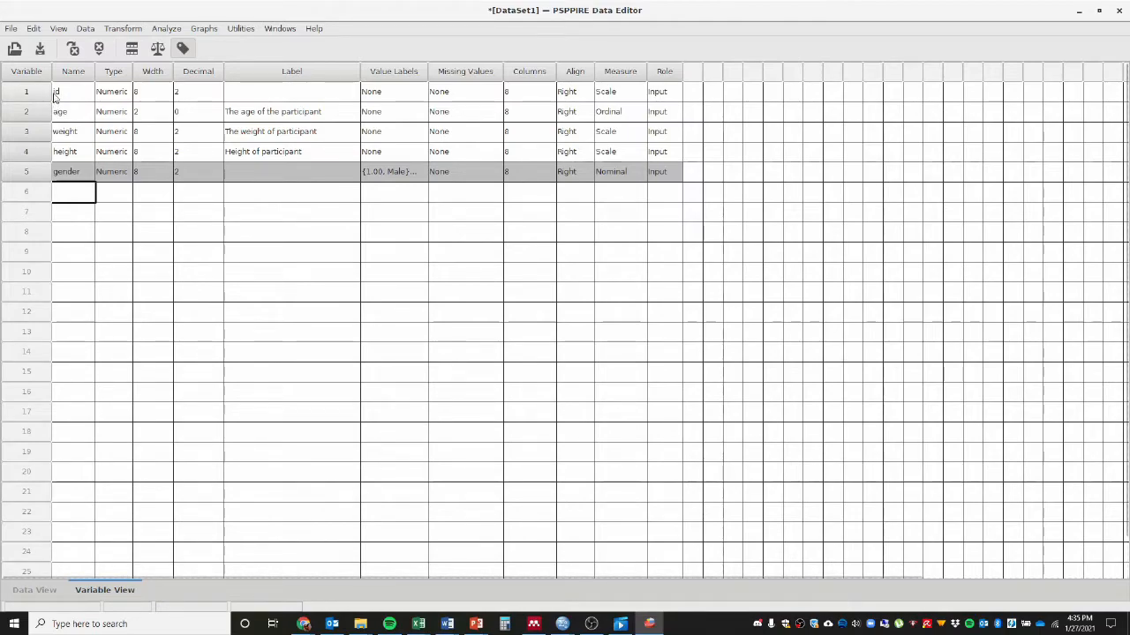
# Step: Insert a blank variable before gender and clear it again
pyautogui.rightClick(43, 176)
pyautogui.click(54, 181)
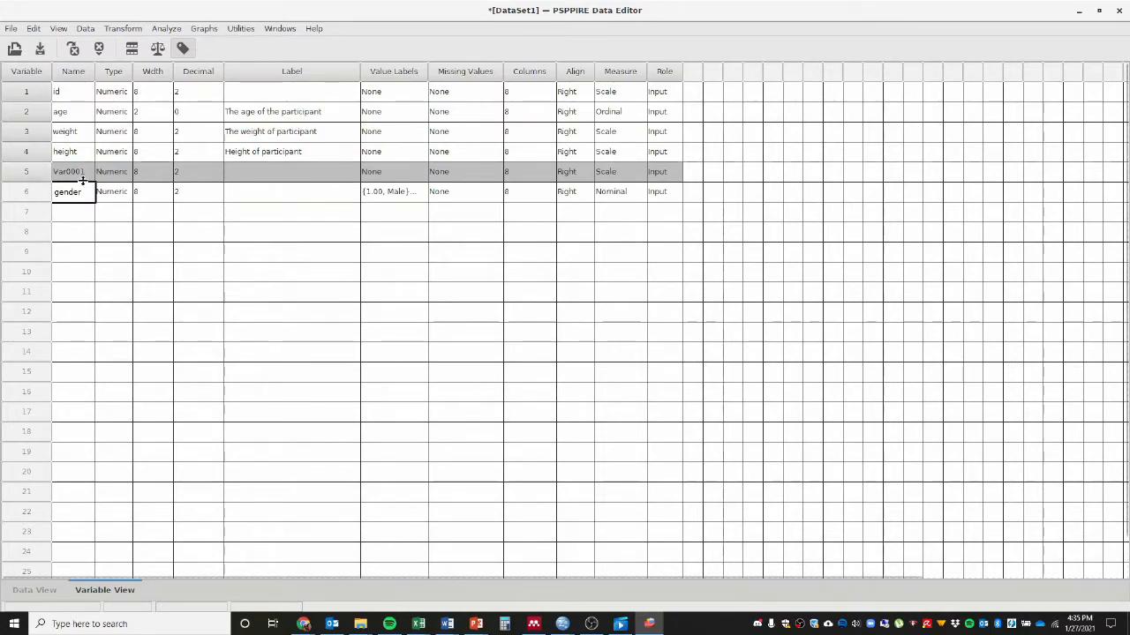
pyautogui.rightClick(42, 178)
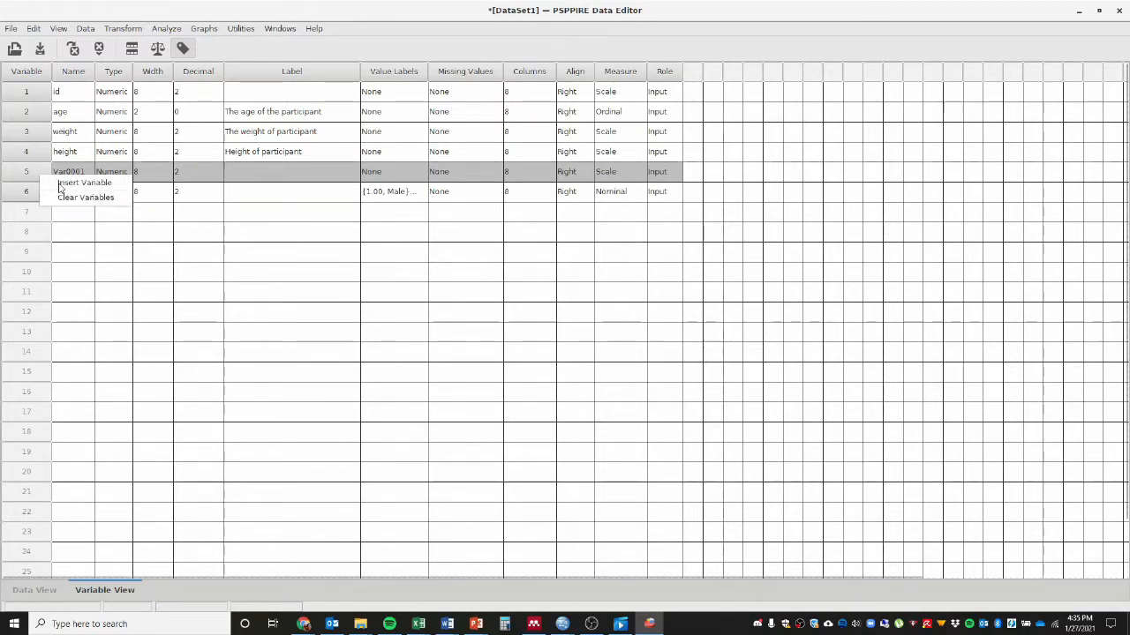
pyautogui.click(68, 199)
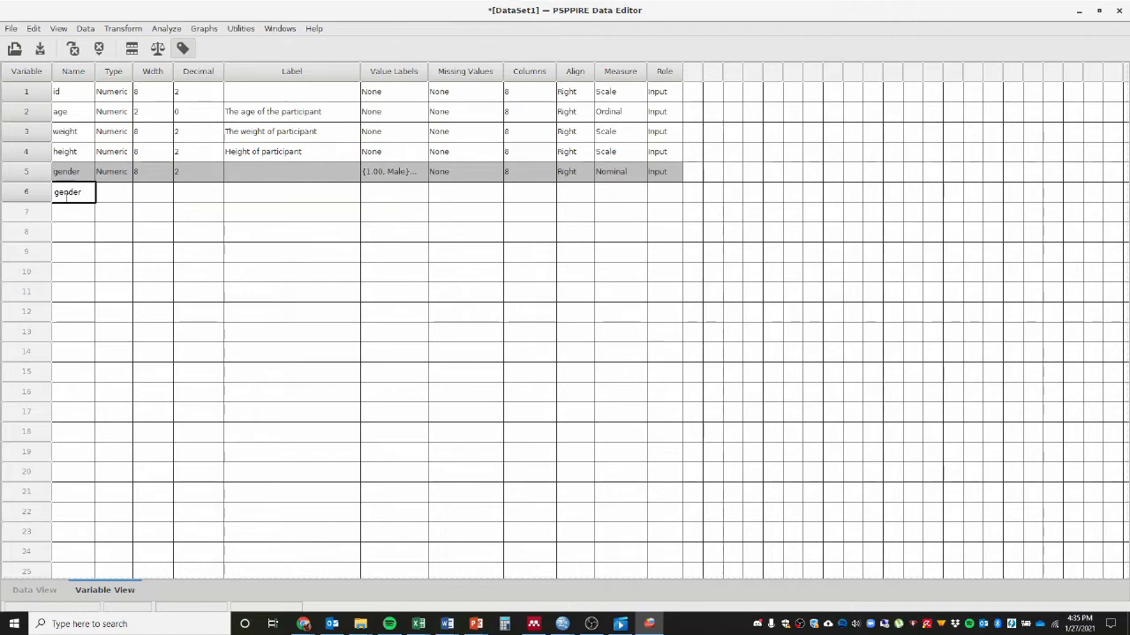
# Step: Insert a blank variable before id and clear it again
pyautogui.rightClick(40, 93)
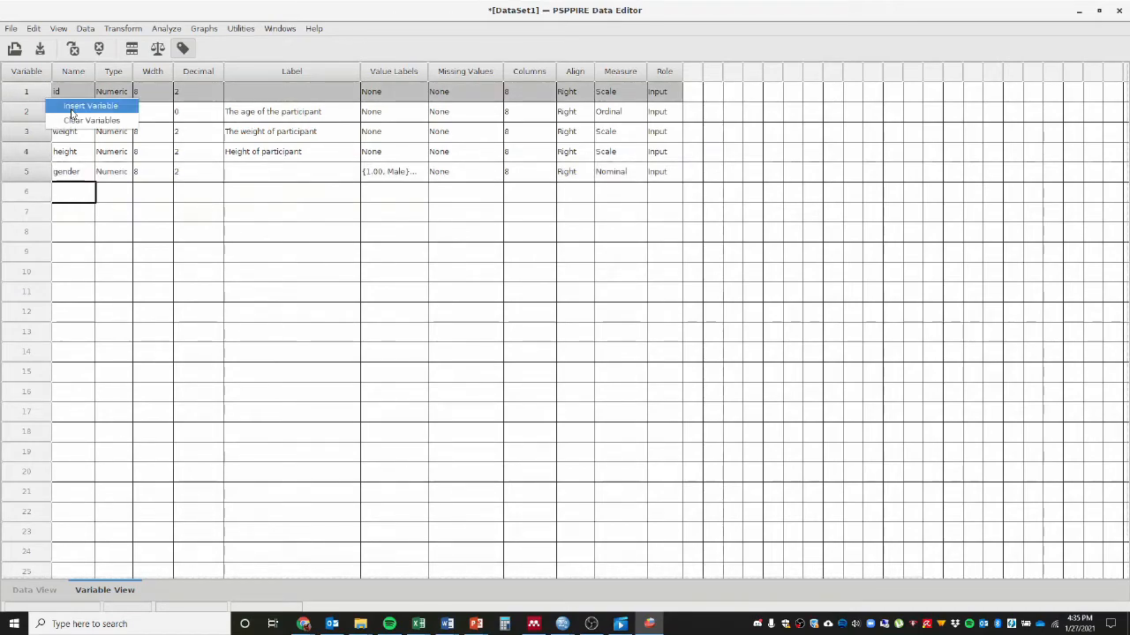
pyautogui.click(64, 106)
pyautogui.rightClick(37, 97)
pyautogui.click(64, 115)
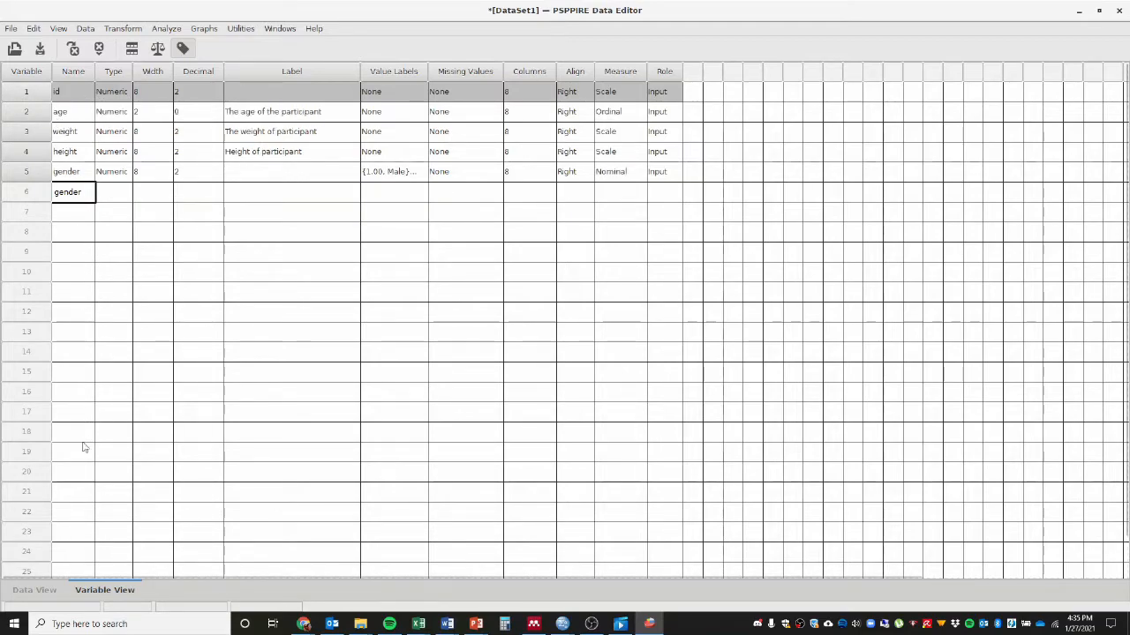
# Step: Enter the id values 1, 2, 3 and 4 for cases 1 to 4 in the case data
pyautogui.click(47, 589)
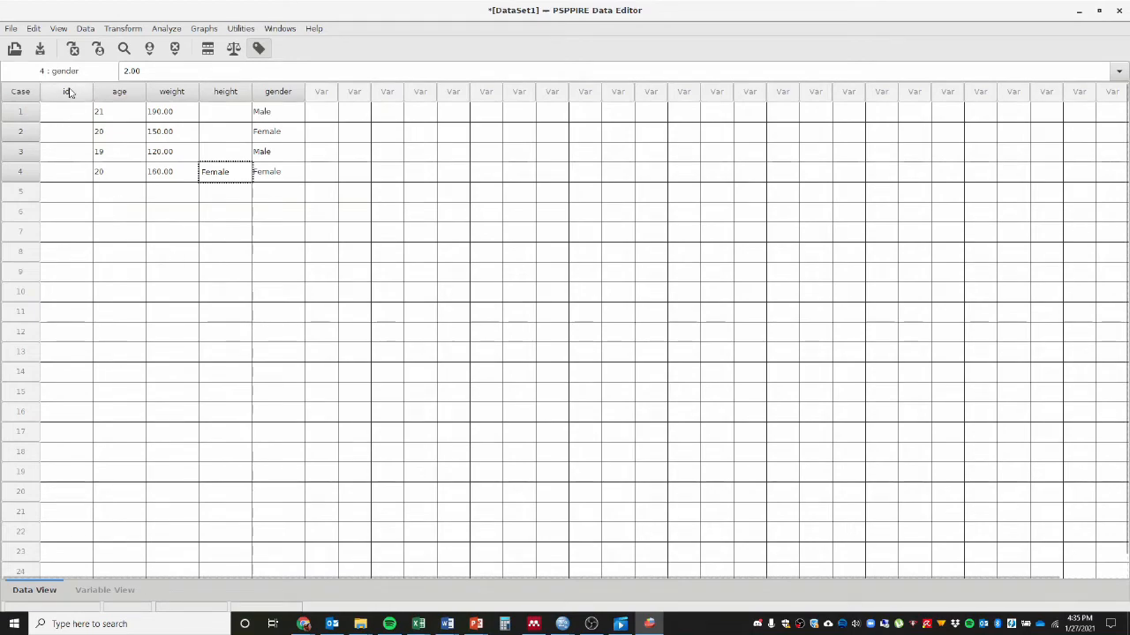
pyautogui.click(77, 116)
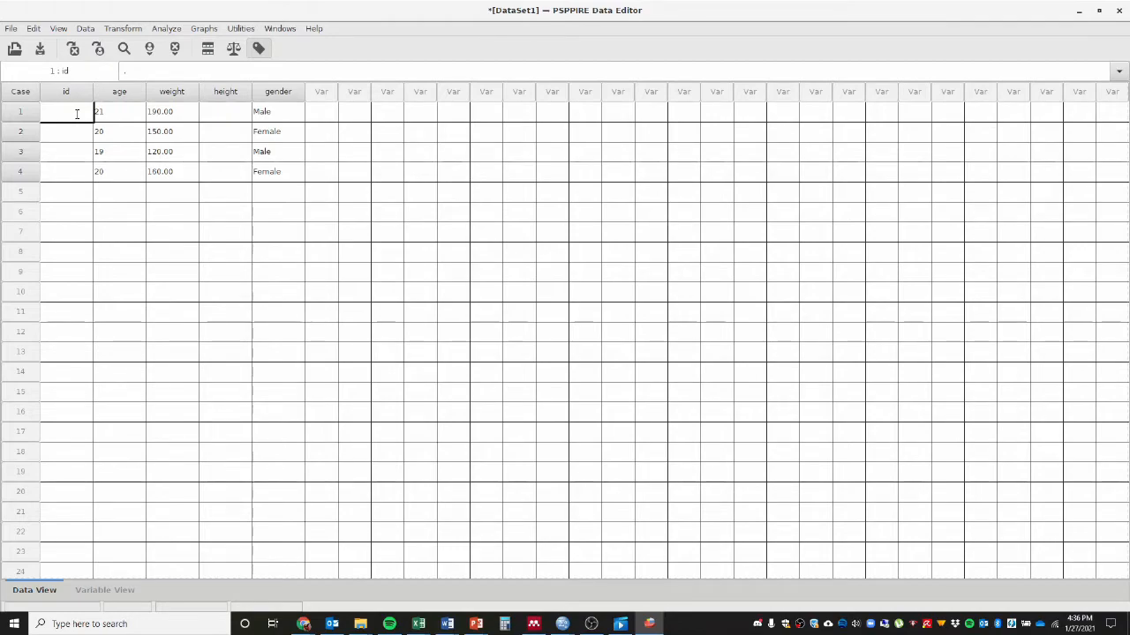
pyautogui.write('1')
pyautogui.press('Return')
pyautogui.write('2')
pyautogui.press('Return')
pyautogui.write('3')
pyautogui.press('Return')
pyautogui.write('4')
pyautogui.press('Return')
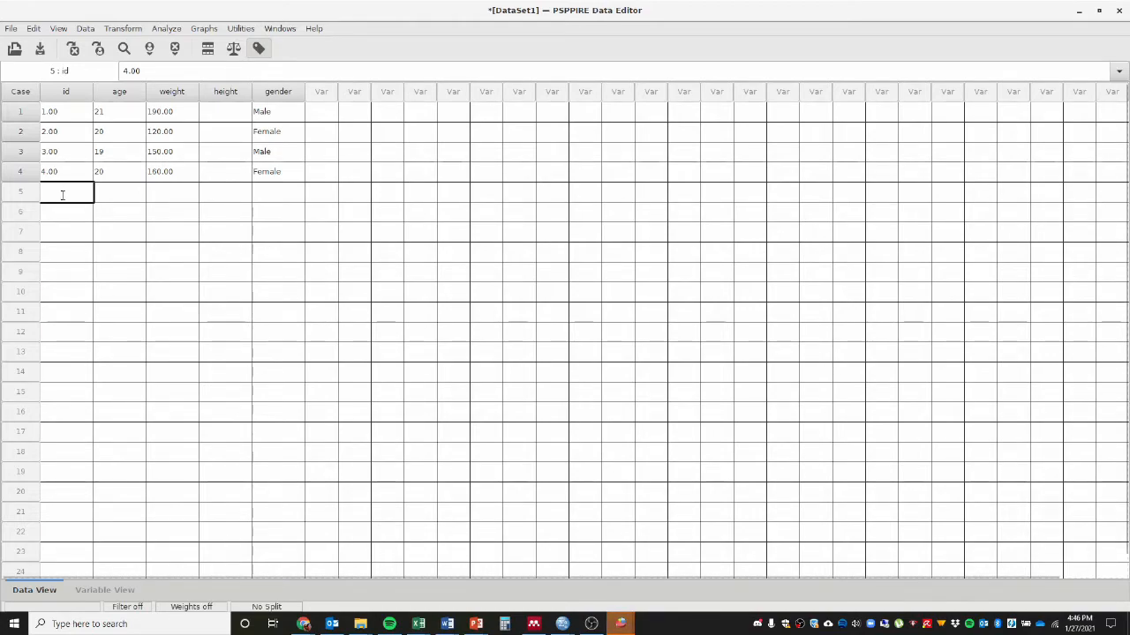
# Step: Sort the cases by age in ascending order
pyautogui.click(119, 91)
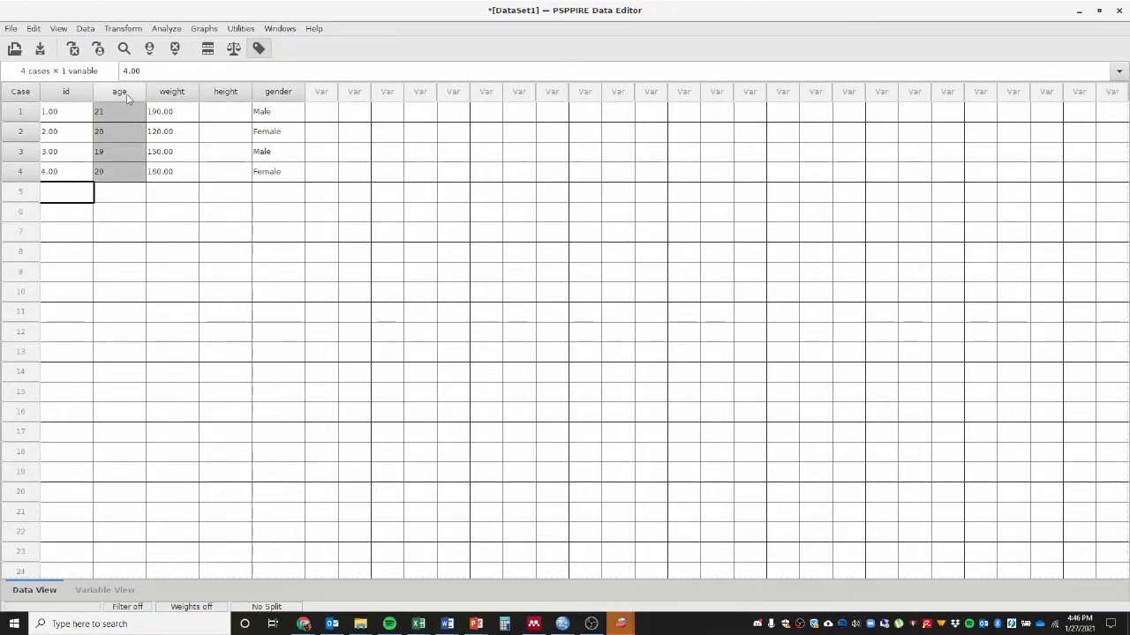
pyautogui.rightClick(126, 97)
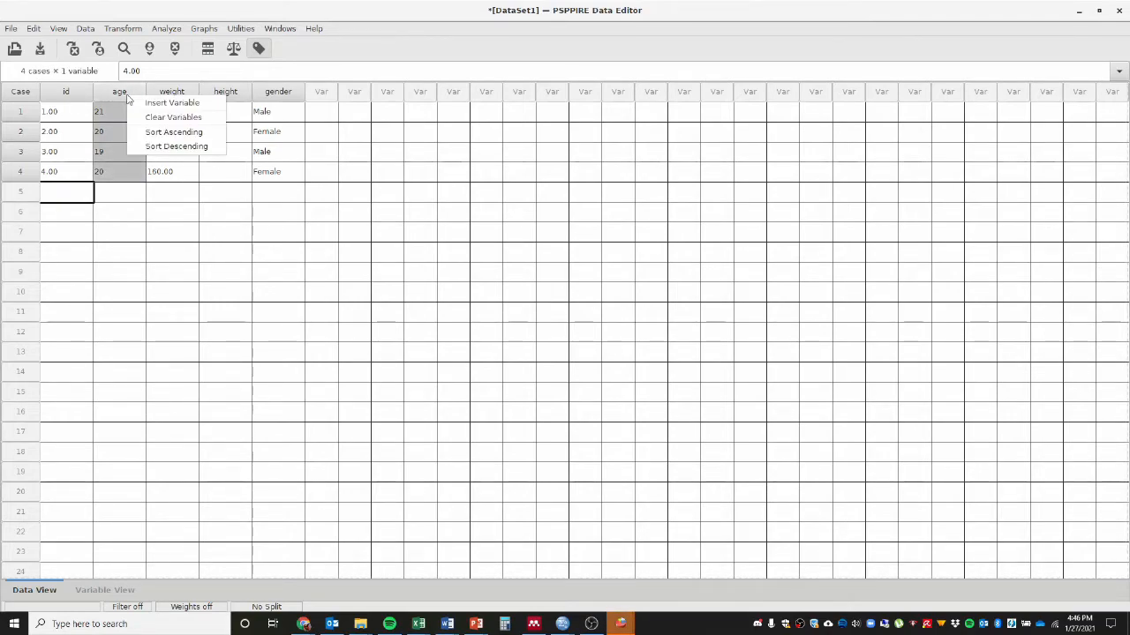
pyautogui.click(155, 133)
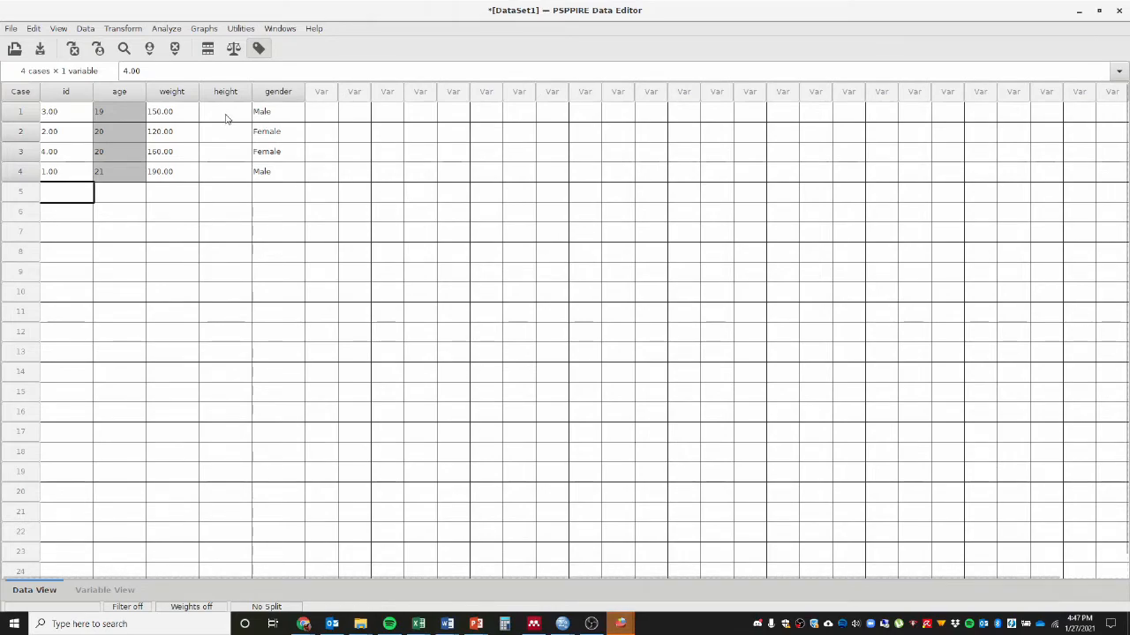
# Step: Sort the cases by id in ascending order
pyautogui.click(77, 98)
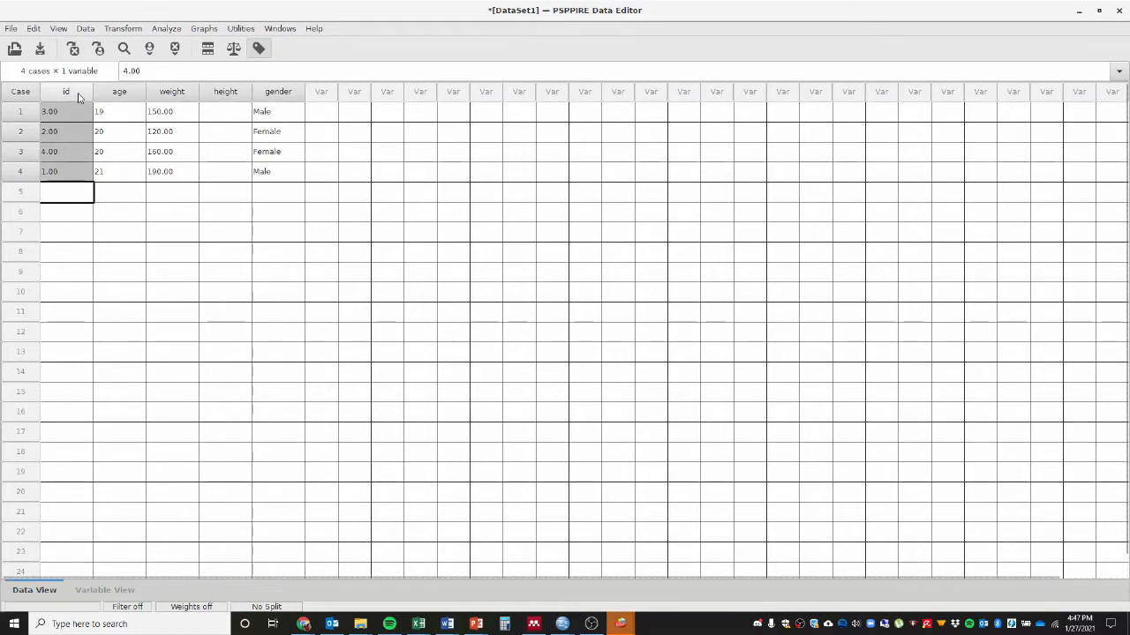
pyautogui.rightClick(80, 97)
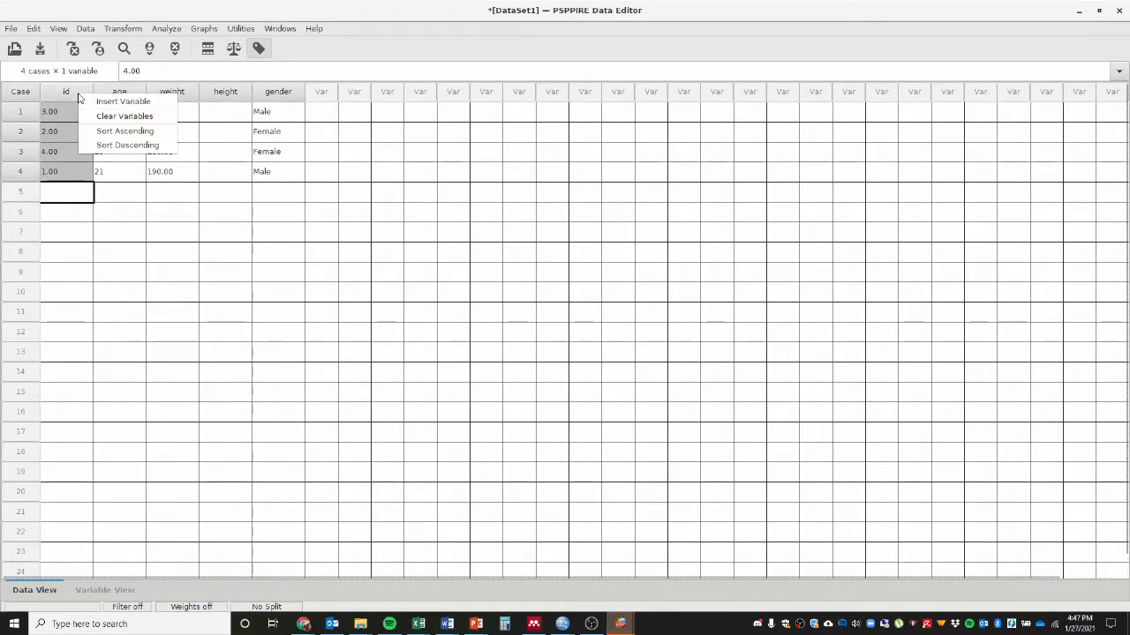
pyautogui.click(128, 131)
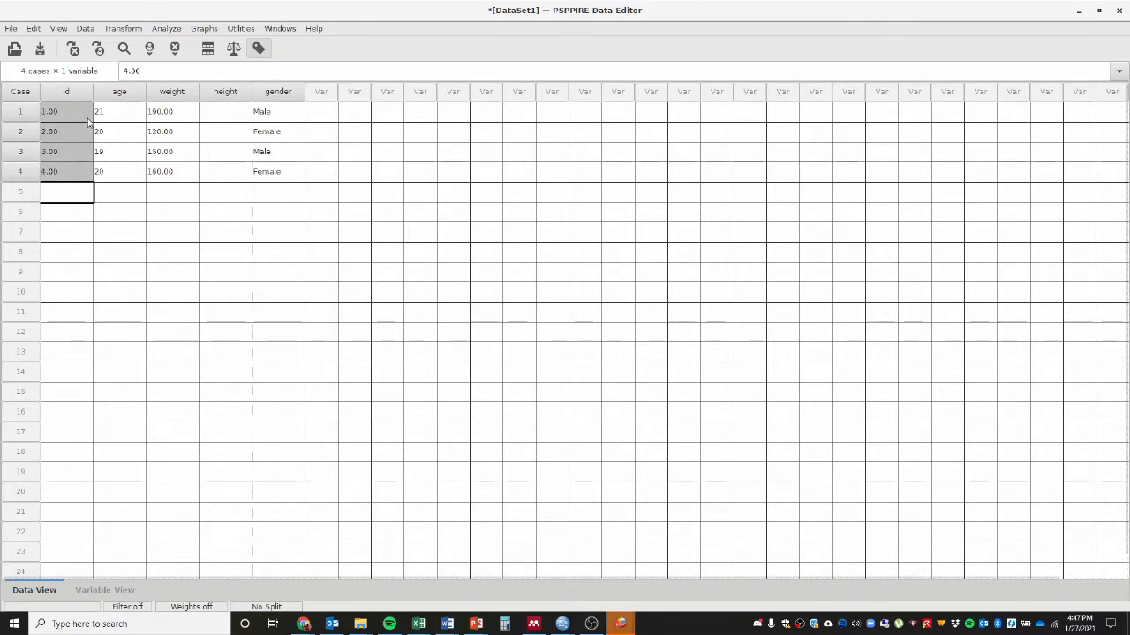
# Step: Enter the heights 72, 63, 68 and 52 for cases 1 to 4
pyautogui.click(221, 114)
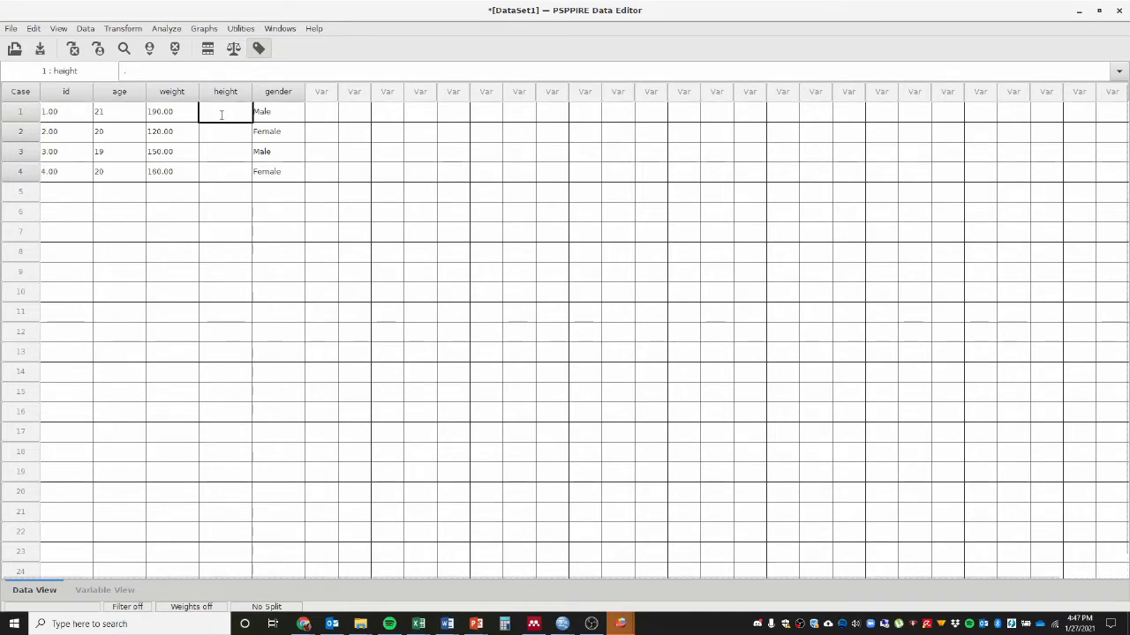
pyautogui.press('BackSpace')
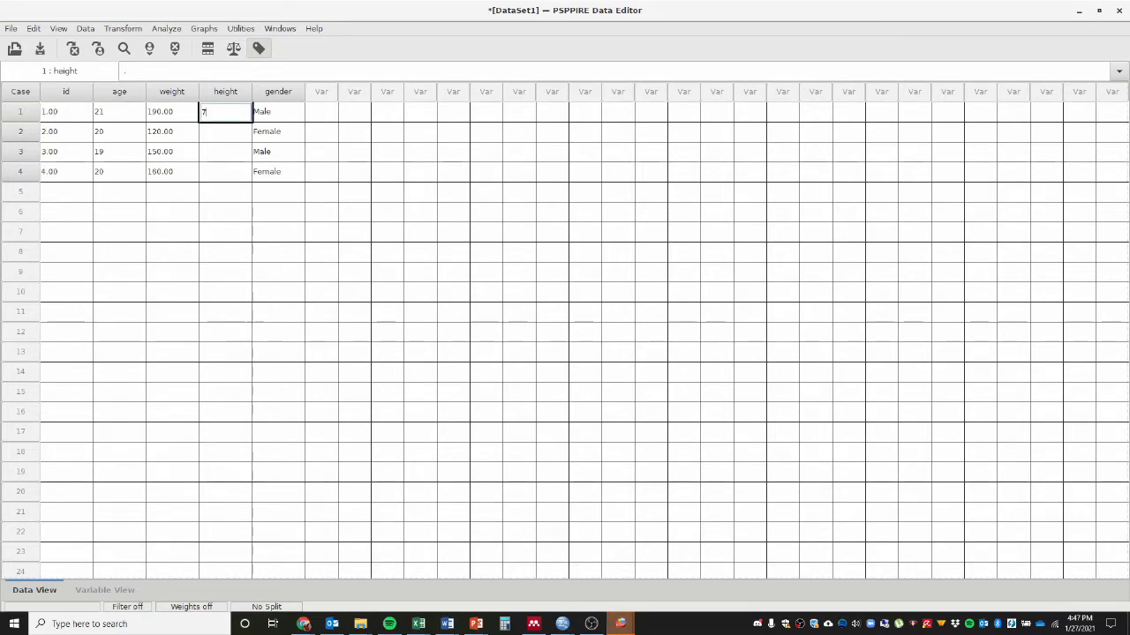
pyautogui.press('Return')
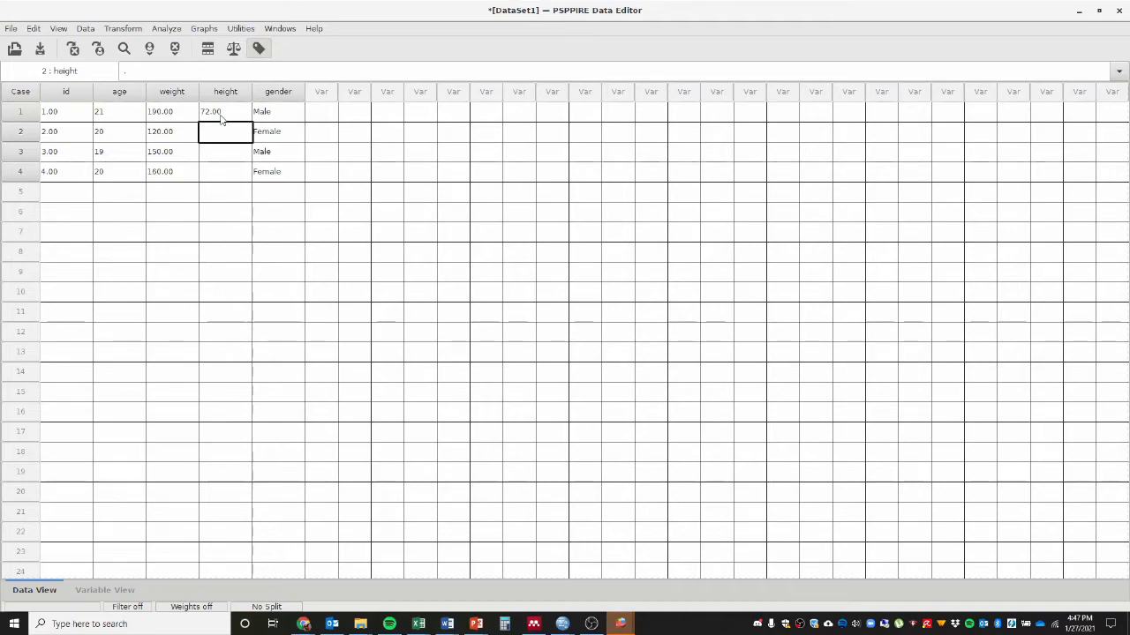
pyautogui.write('63')
pyautogui.press('Return')
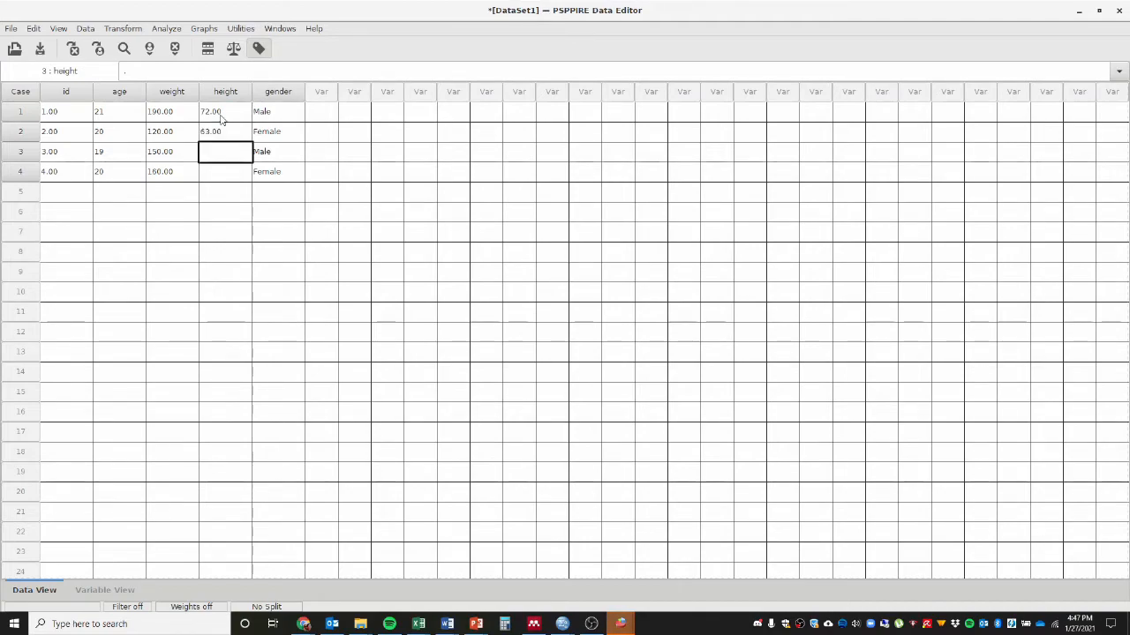
pyautogui.write('68')
pyautogui.press('Return')
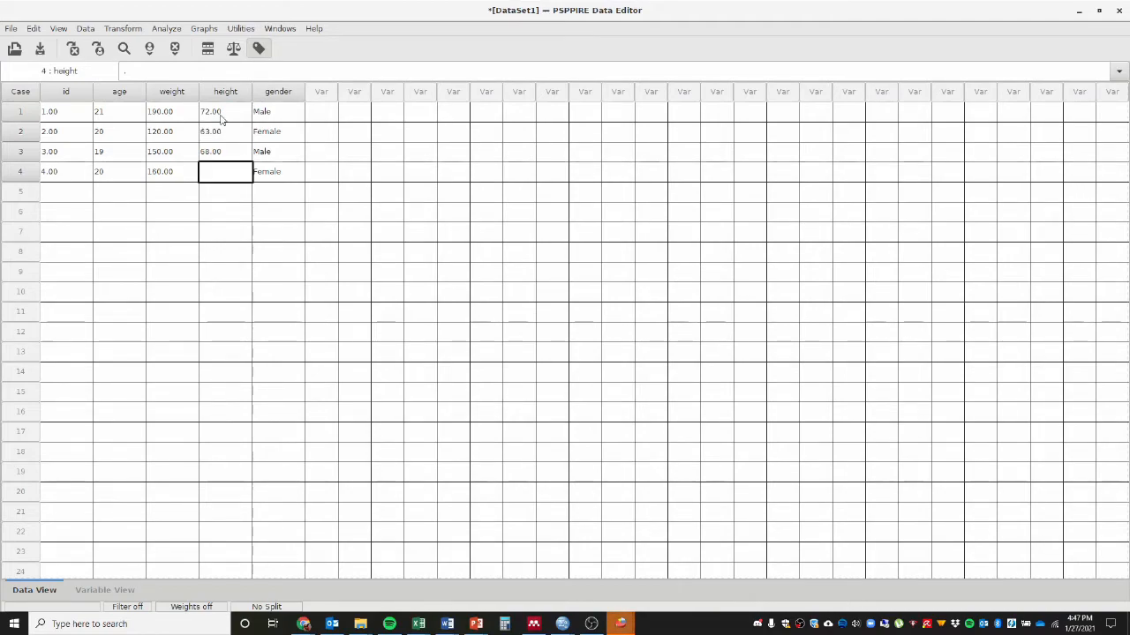
pyautogui.write('52')
pyautogui.press('Return')
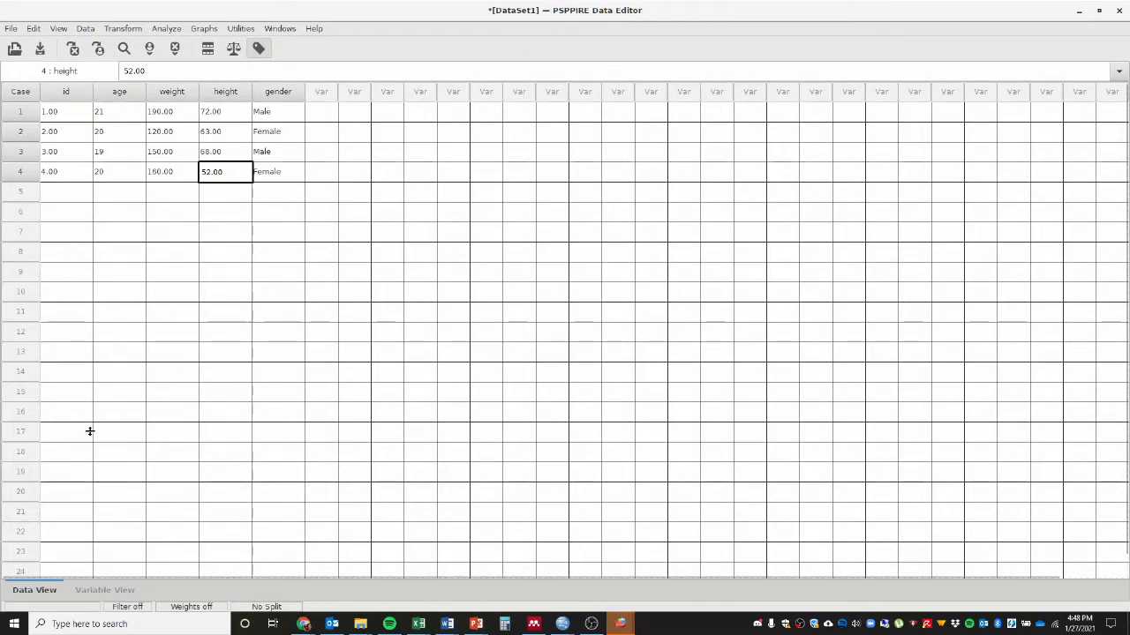
# Step: Set the id variable's width to 2 and its decimals to 0 in the variable definitions
pyautogui.click(109, 593)
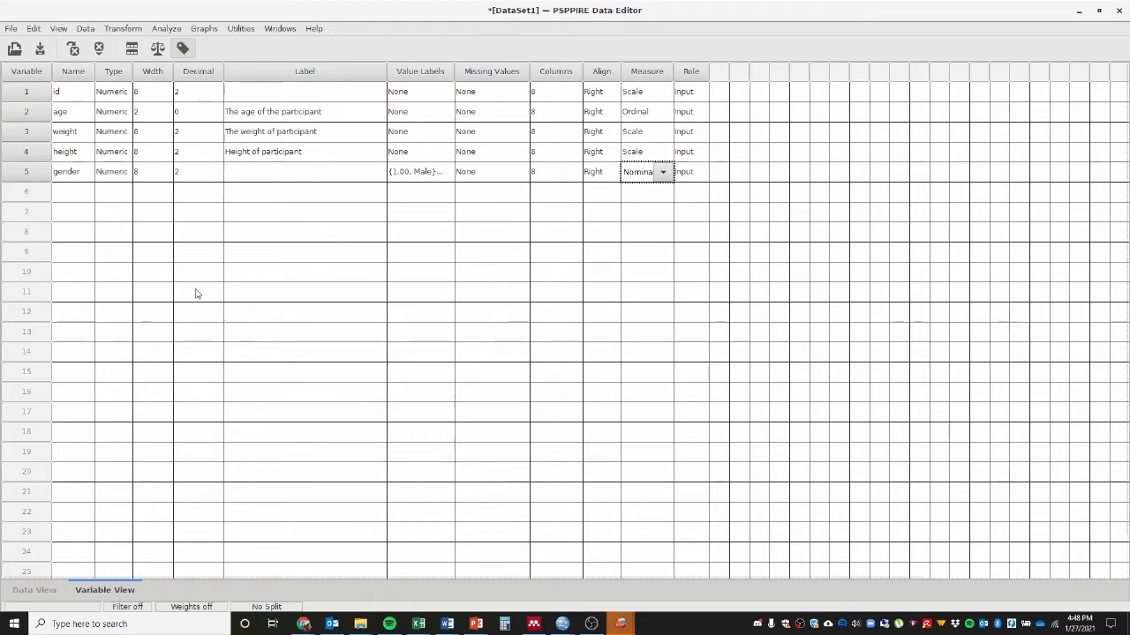
pyautogui.click(141, 94)
pyautogui.click(190, 94)
pyautogui.click(190, 96)
pyautogui.click(190, 95)
pyautogui.click(190, 95)
pyautogui.click(189, 95)
pyautogui.click(190, 95)
pyautogui.click(193, 112)
pyautogui.click(216, 94)
pyautogui.click(231, 94)
pyautogui.click(232, 97)
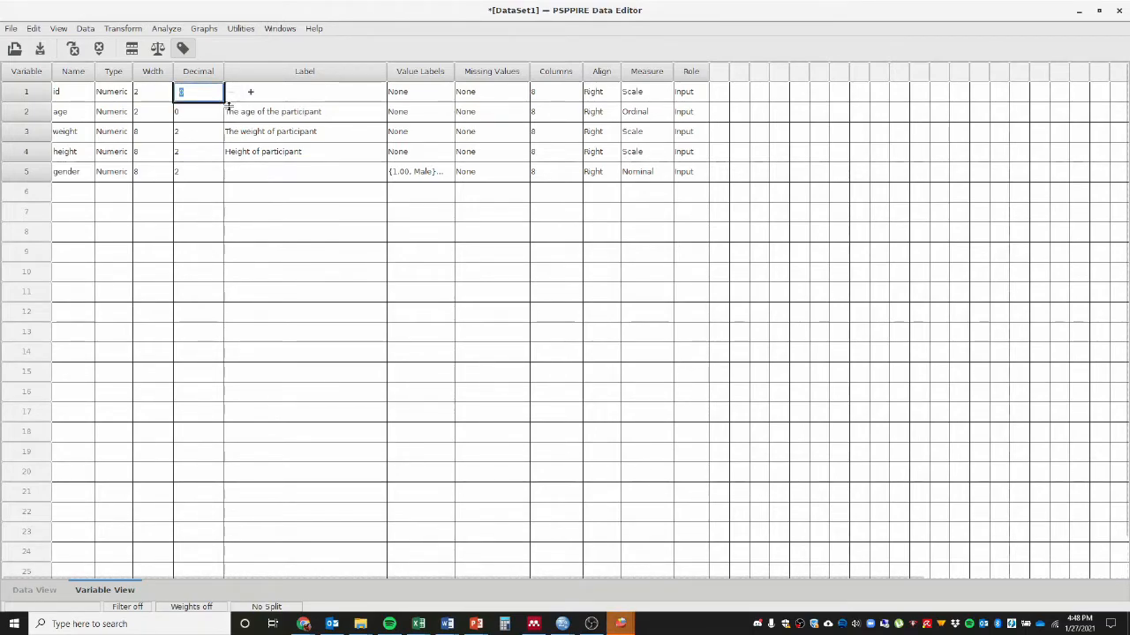
# Step: Return to the case data and save the dataset on the Desktop as lab1_practice in System File format
pyautogui.click(35, 590)
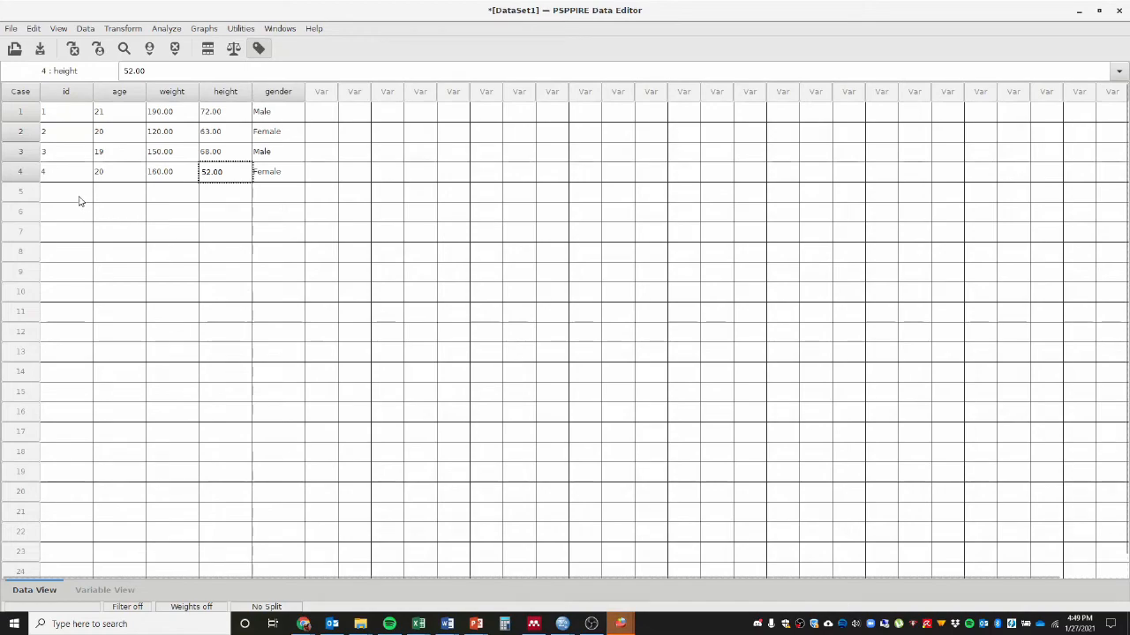
pyautogui.click(15, 34)
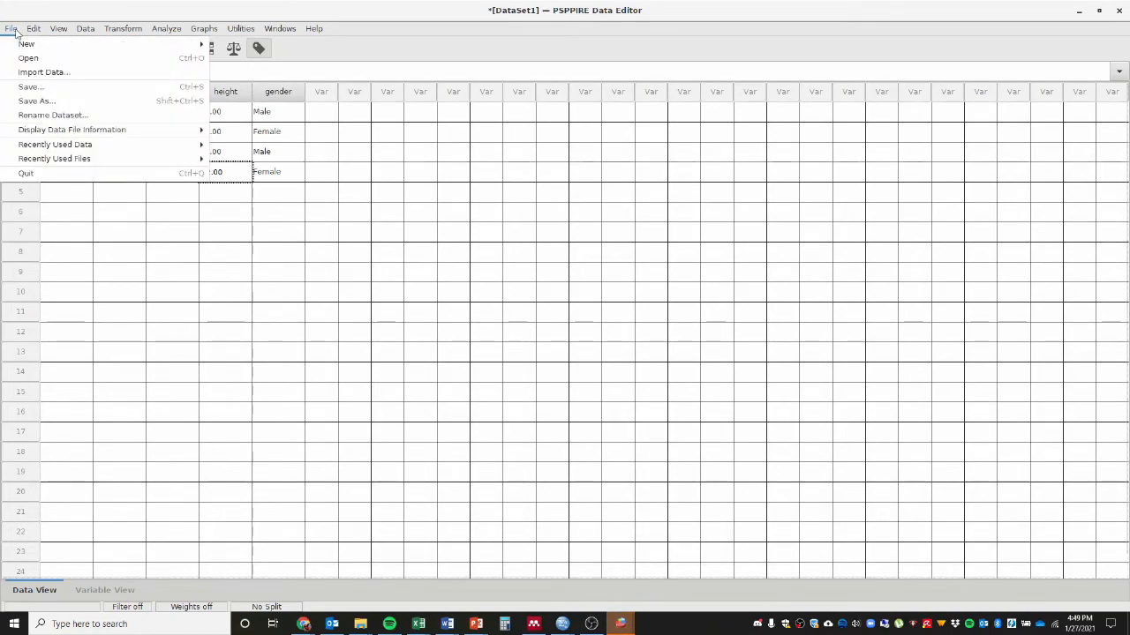
pyautogui.click(46, 93)
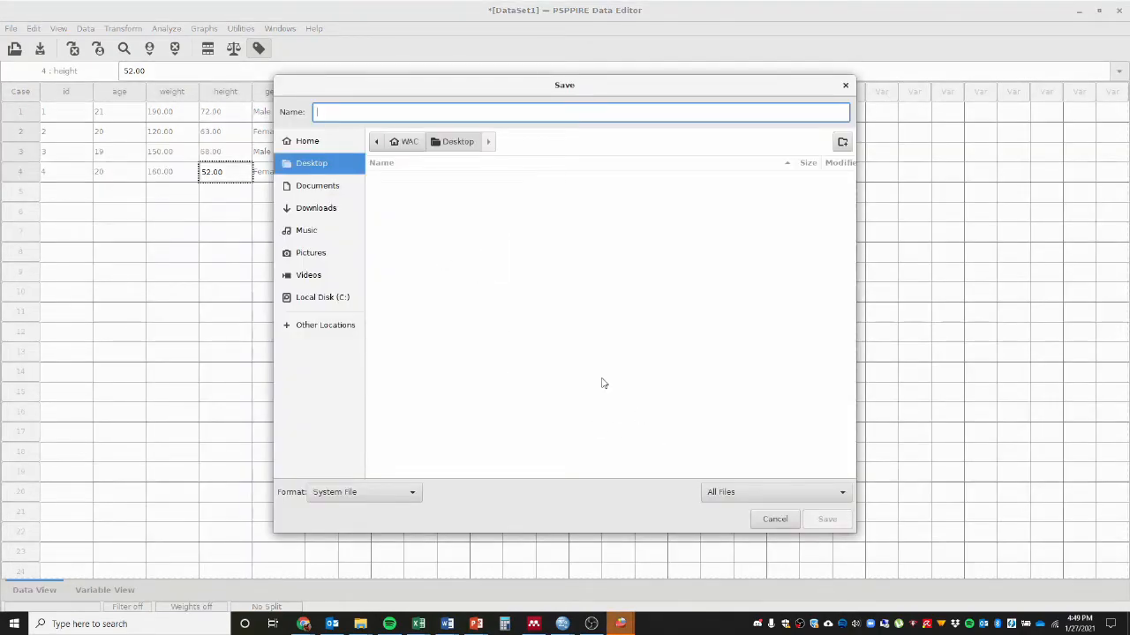
pyautogui.write('lab1')
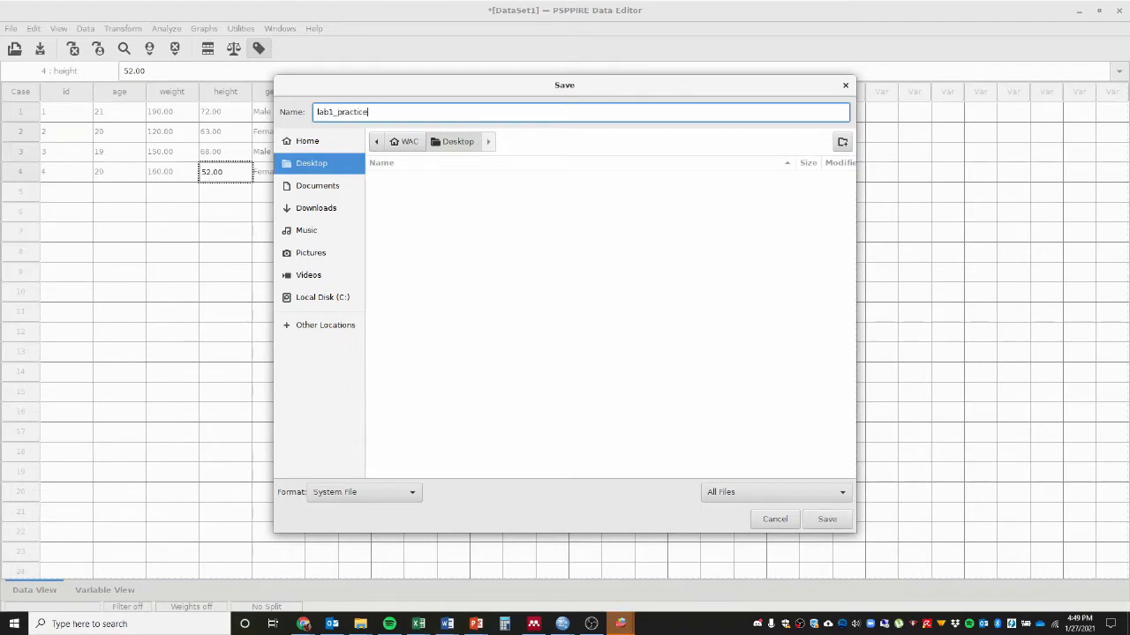
pyautogui.write('_practice')
pyautogui.click(827, 519)
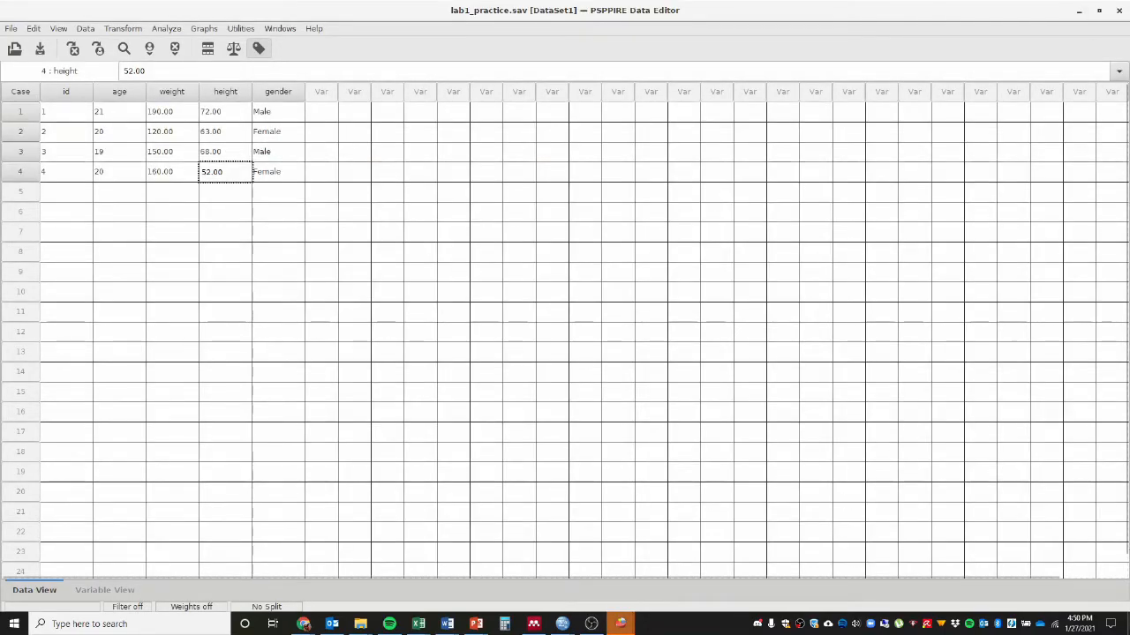
# Step: Check the desktop for the saved lab1_practice file and return to its dataset window in PSPP
pyautogui.click(1128, 624)
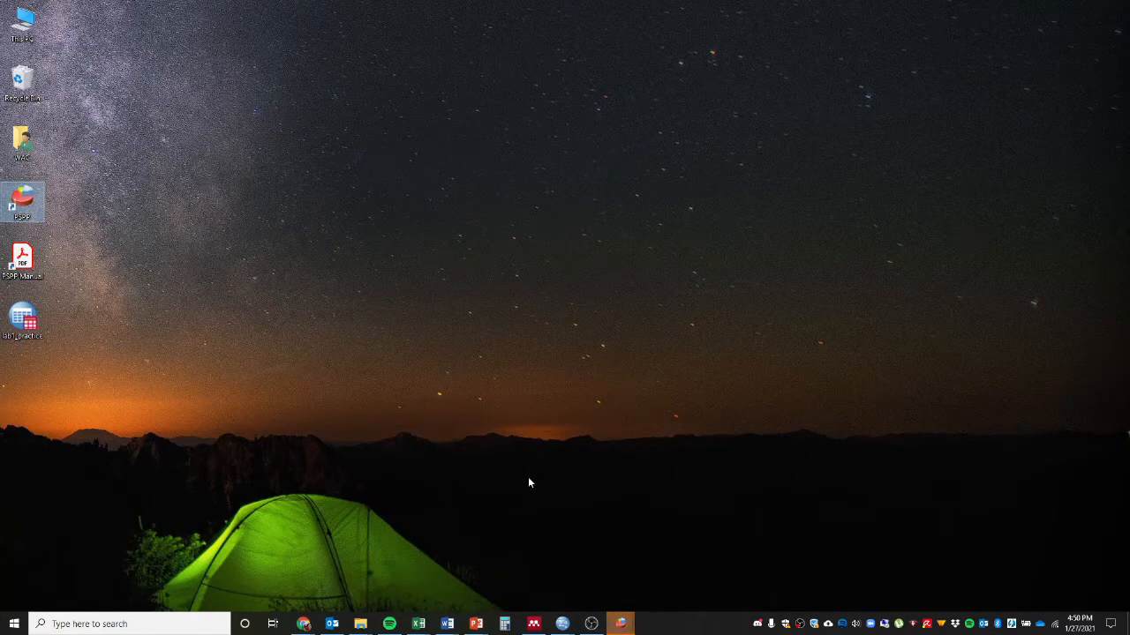
pyautogui.moveTo(620, 624)
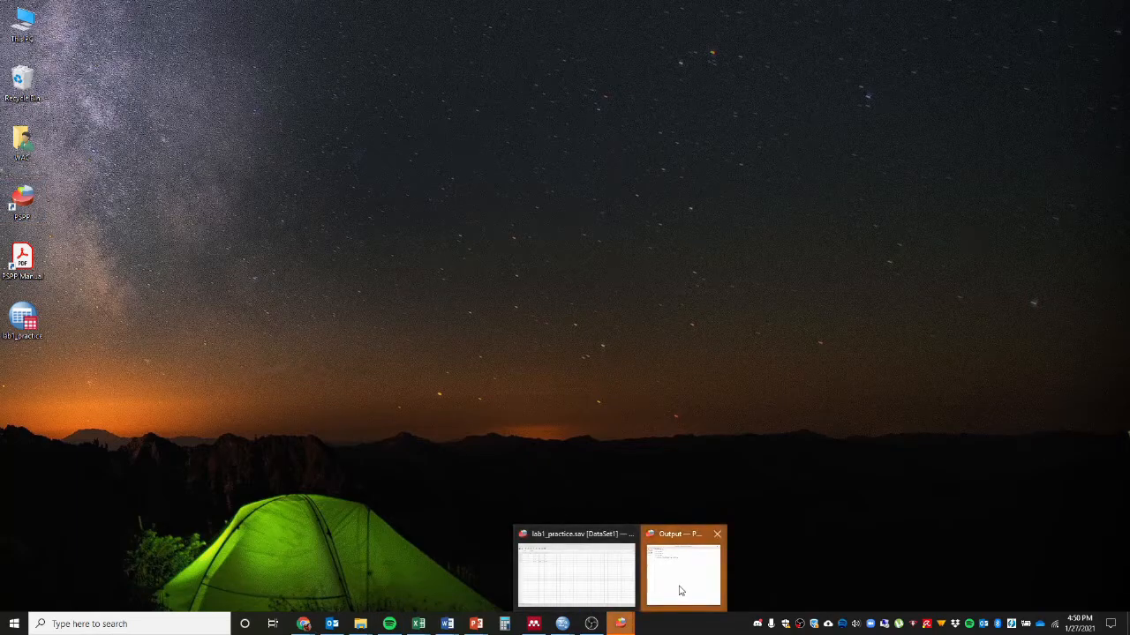
pyautogui.click(618, 578)
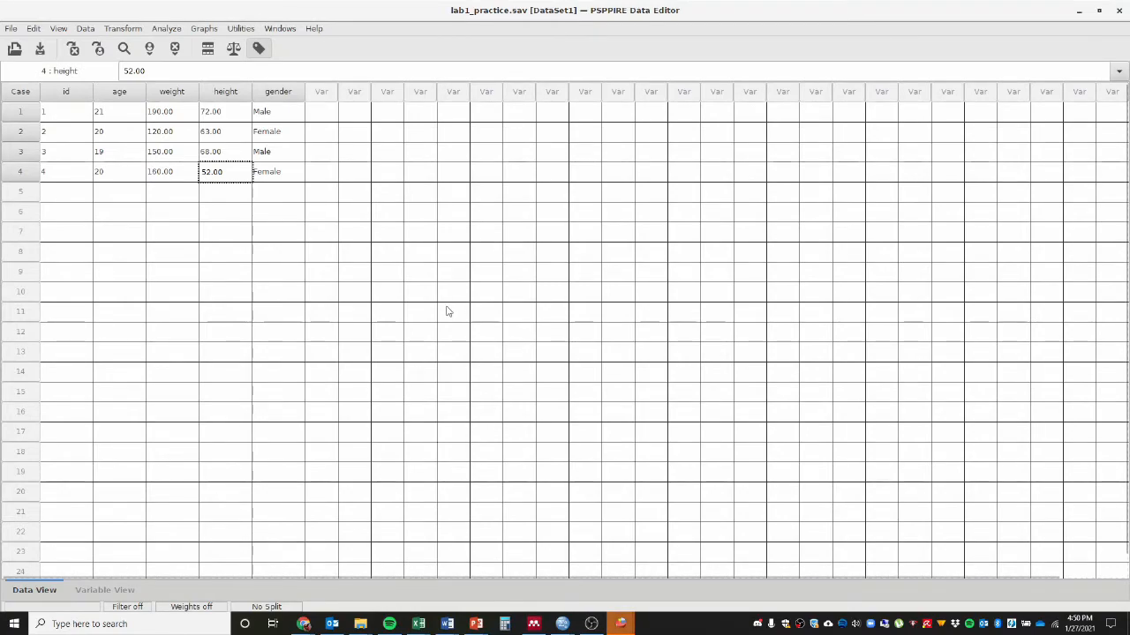
# Step: Switch to the IBM SPSS Statistics data editor and open the lab1_practice data file from the Desktop
pyautogui.click(562, 624)
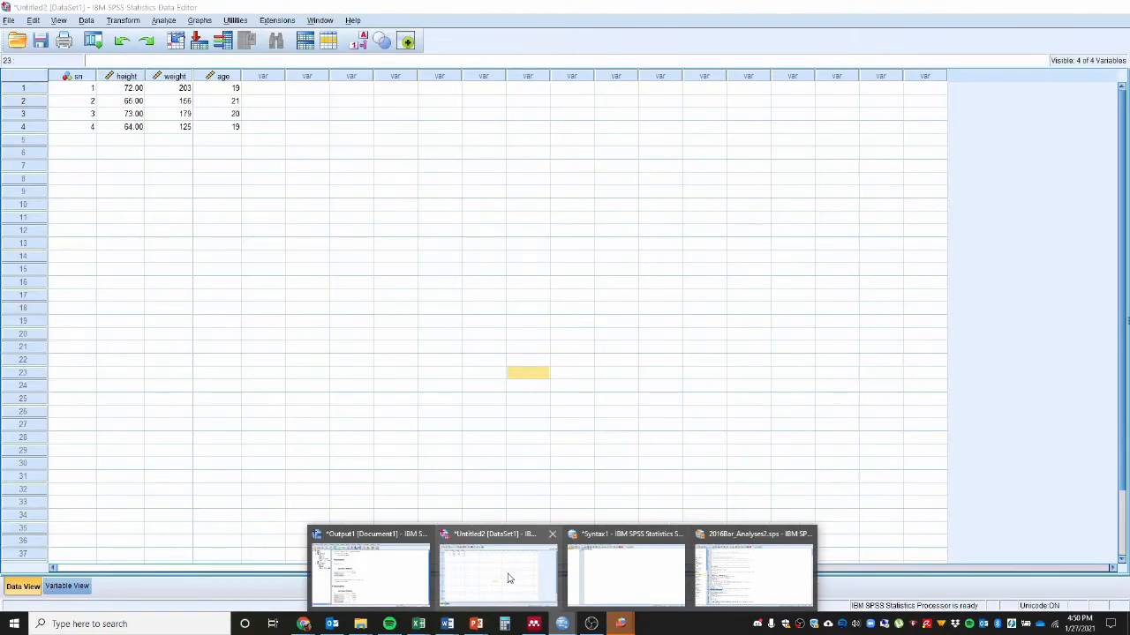
pyautogui.click(503, 574)
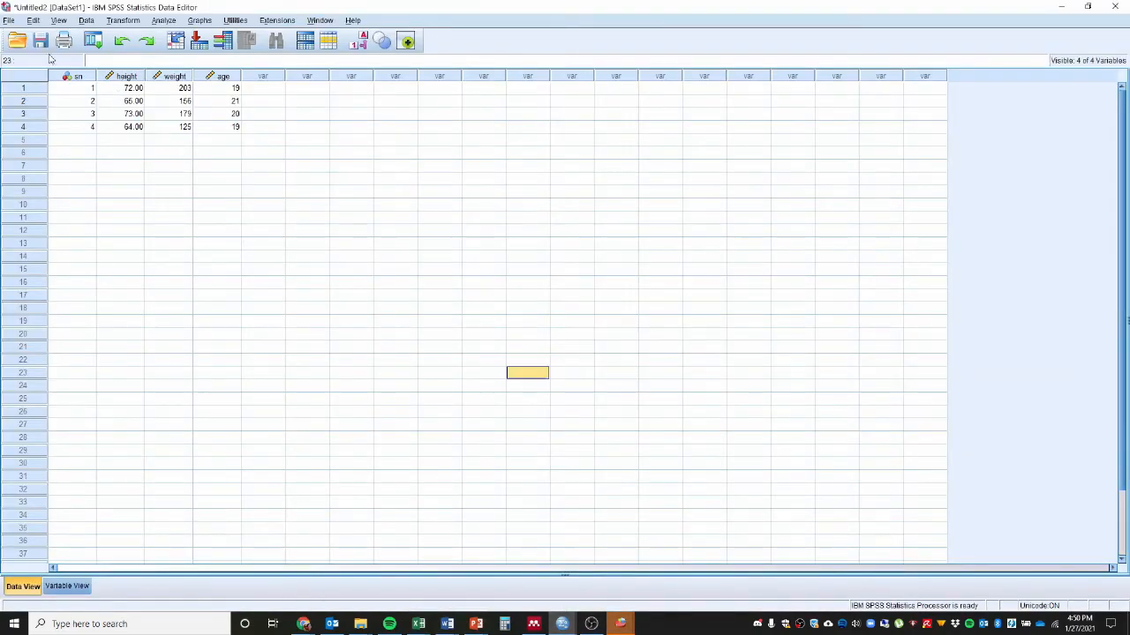
pyautogui.click(8, 20)
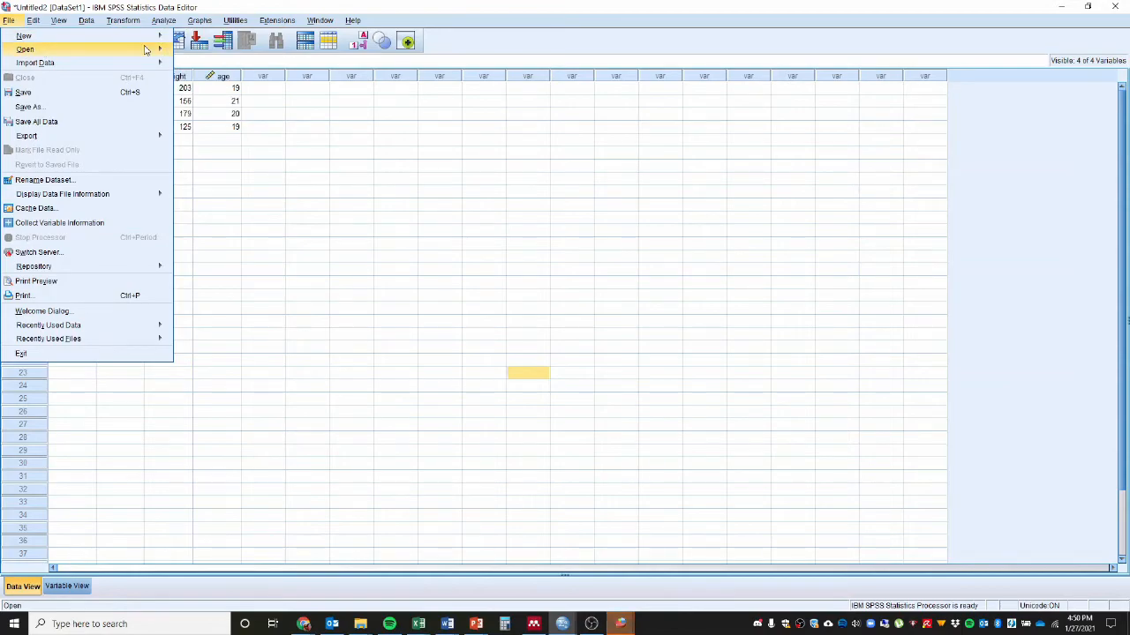
pyautogui.moveTo(147, 50)
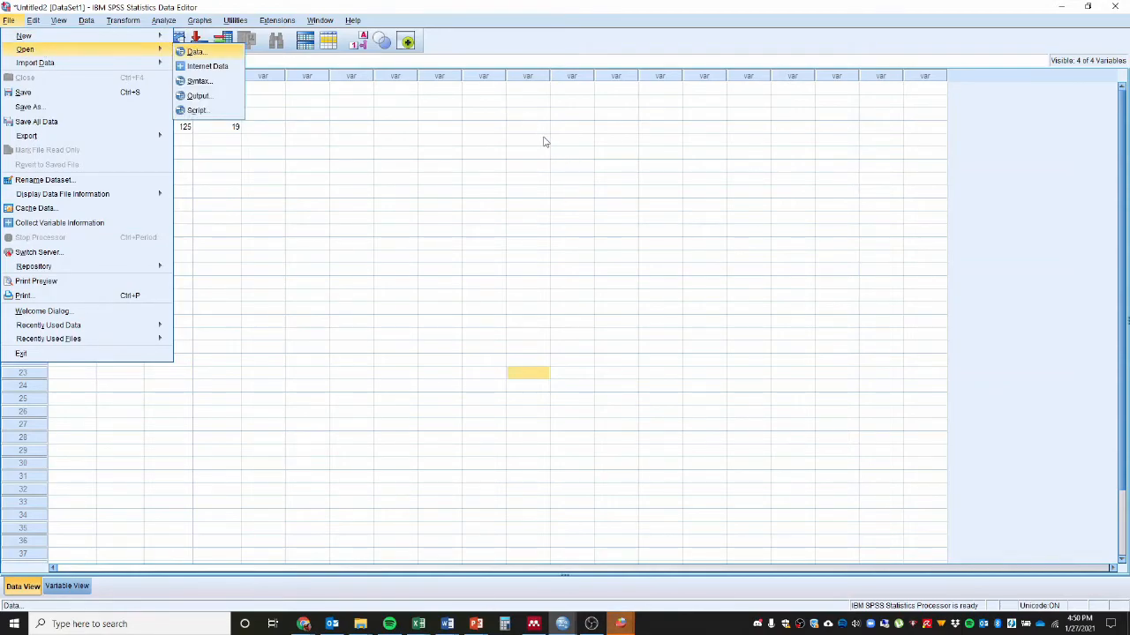
pyautogui.press('Return')
pyautogui.click(557, 218)
pyautogui.scroll(5, 558, 281)
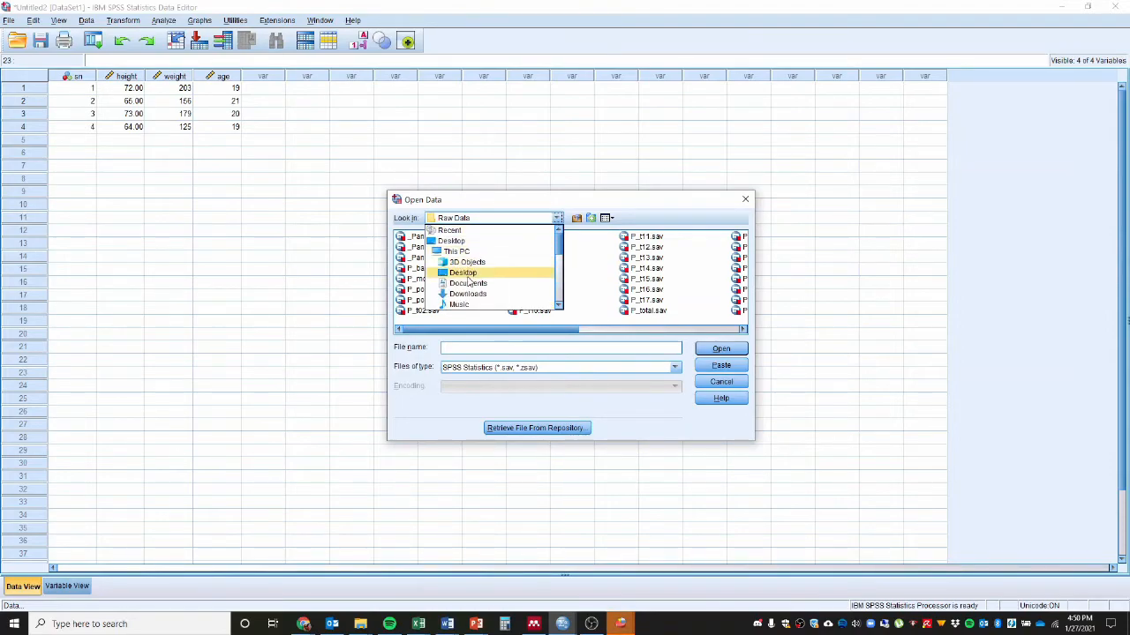
pyautogui.click(463, 273)
pyautogui.click(450, 240)
pyautogui.click(715, 352)
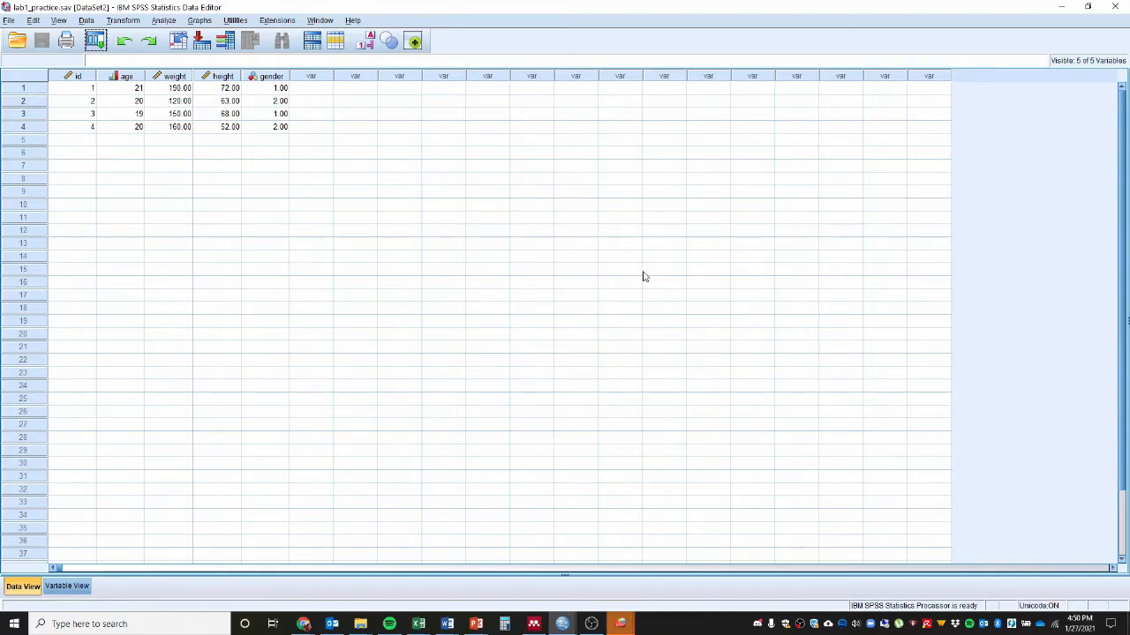
# Step: Return to PSPP, create a new empty dataset and bring its window to the front
pyautogui.click(1061, 9)
pyautogui.click(1061, 9)
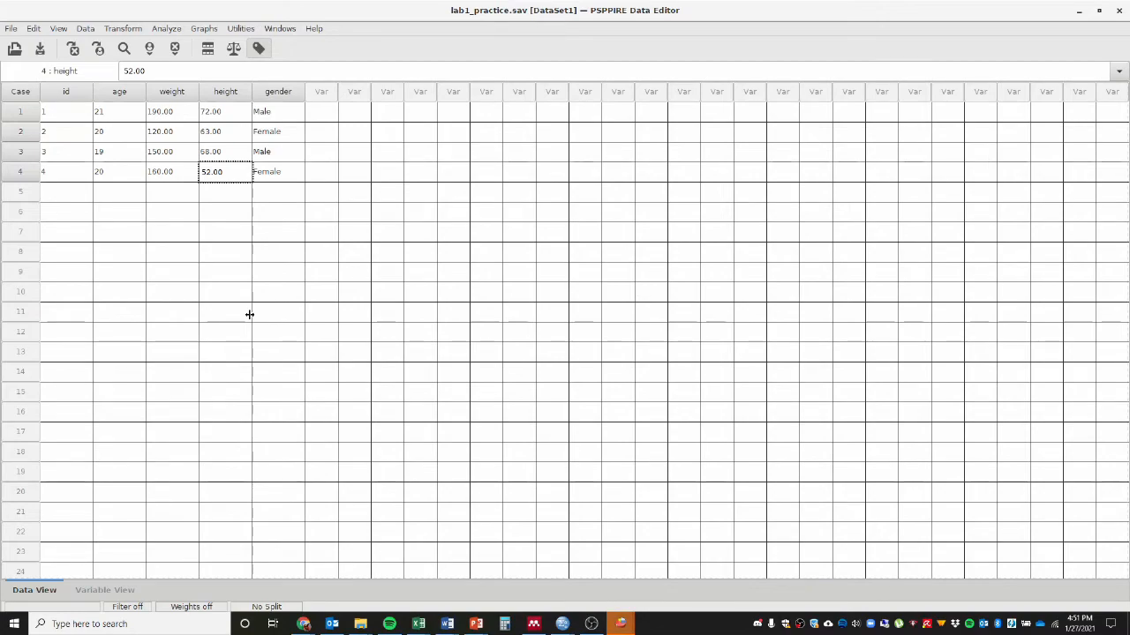
pyautogui.click(13, 31)
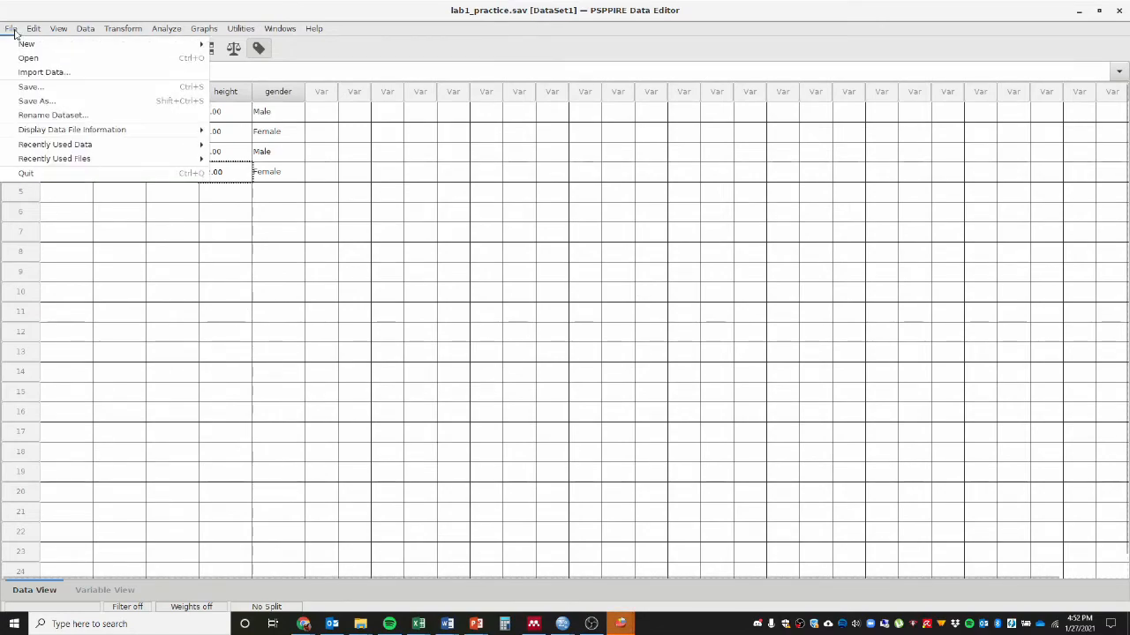
pyautogui.moveTo(22, 44)
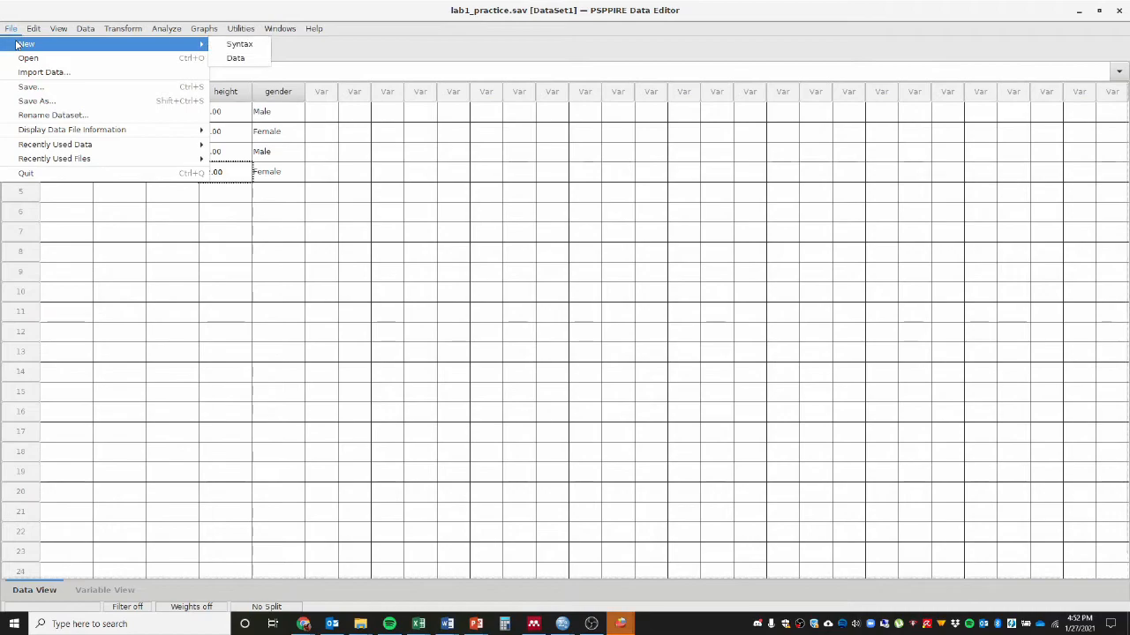
pyautogui.click(234, 59)
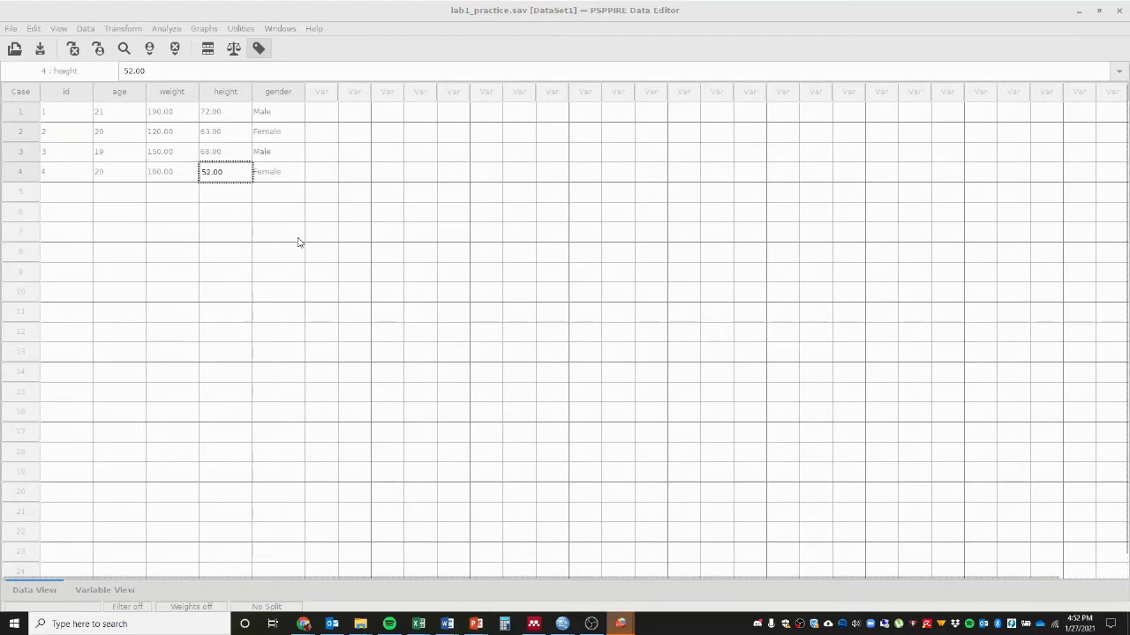
pyautogui.moveTo(621, 622)
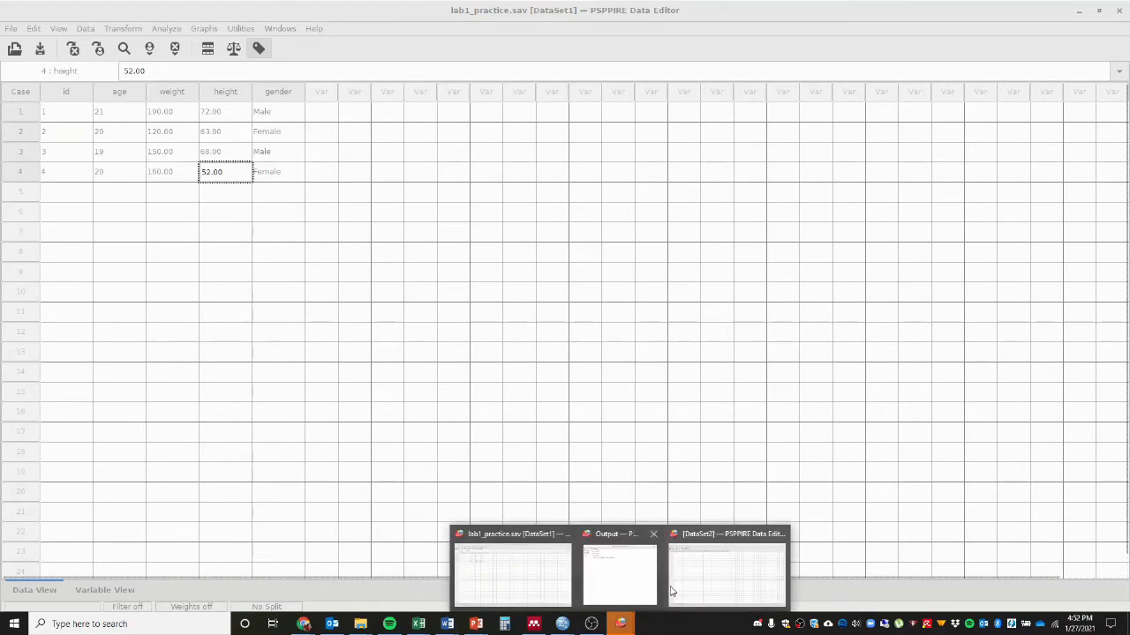
pyautogui.click(698, 580)
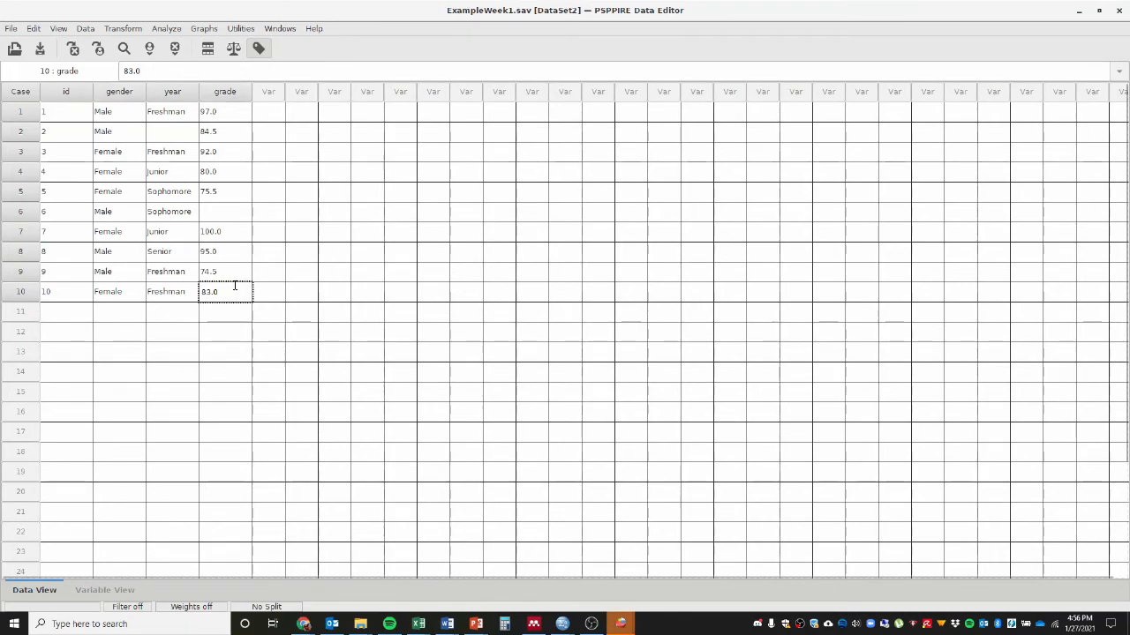
# Step: Toggle the value labels in ExampleWeek1.sav to compare the numeric codes with the labels for gender and year
pyautogui.click(258, 49)
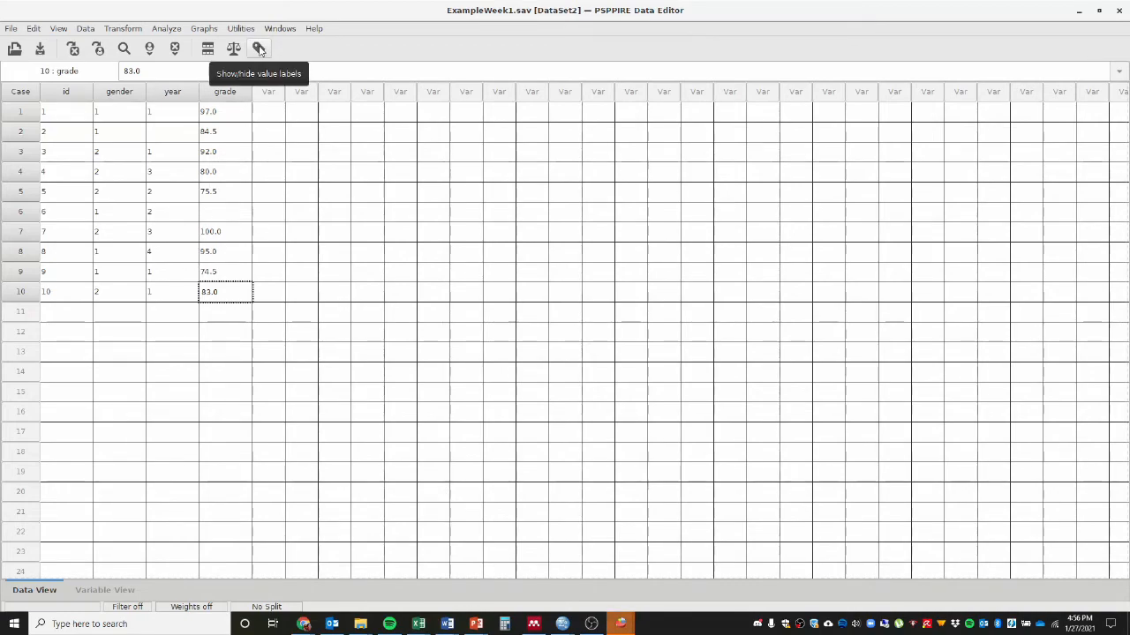
pyautogui.click(258, 49)
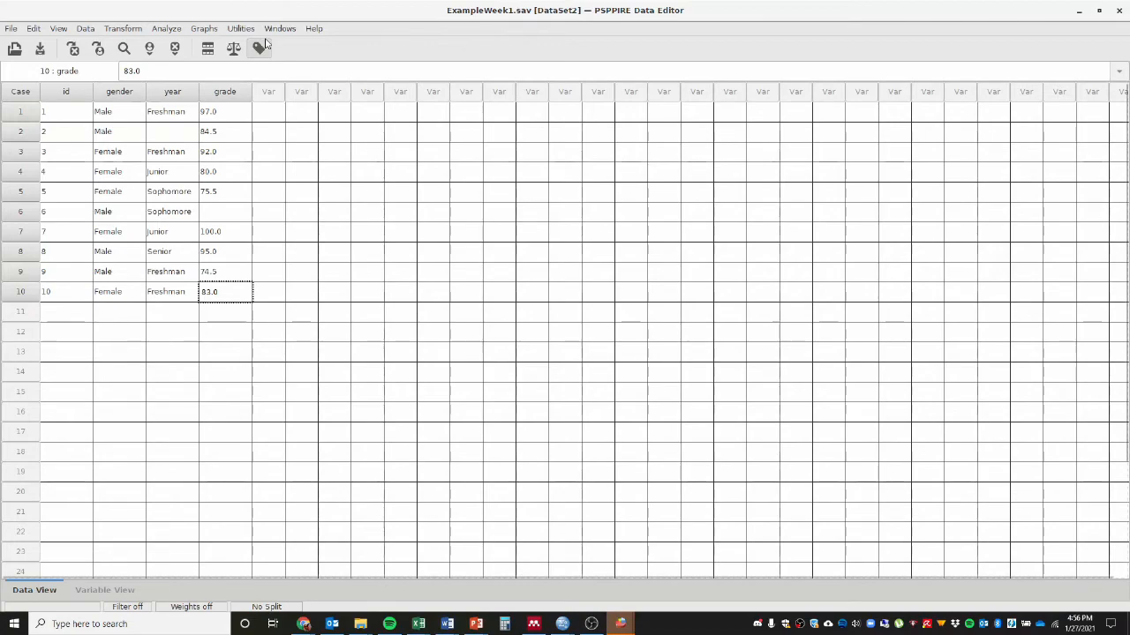
pyautogui.click(259, 49)
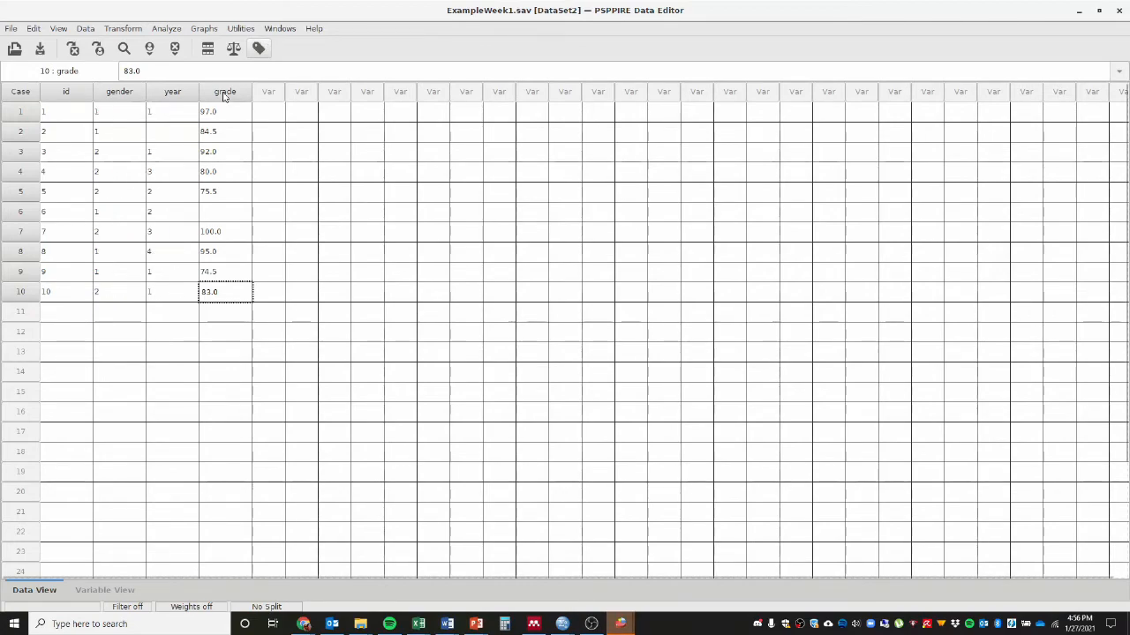
pyautogui.click(263, 53)
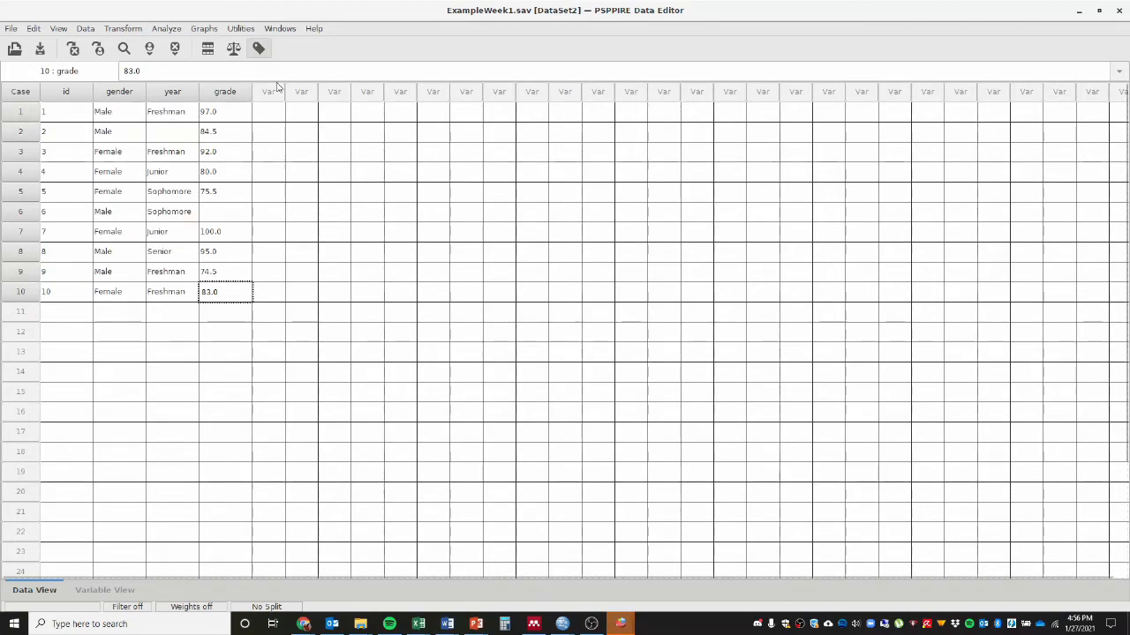
pyautogui.click(260, 50)
pyautogui.click(174, 256)
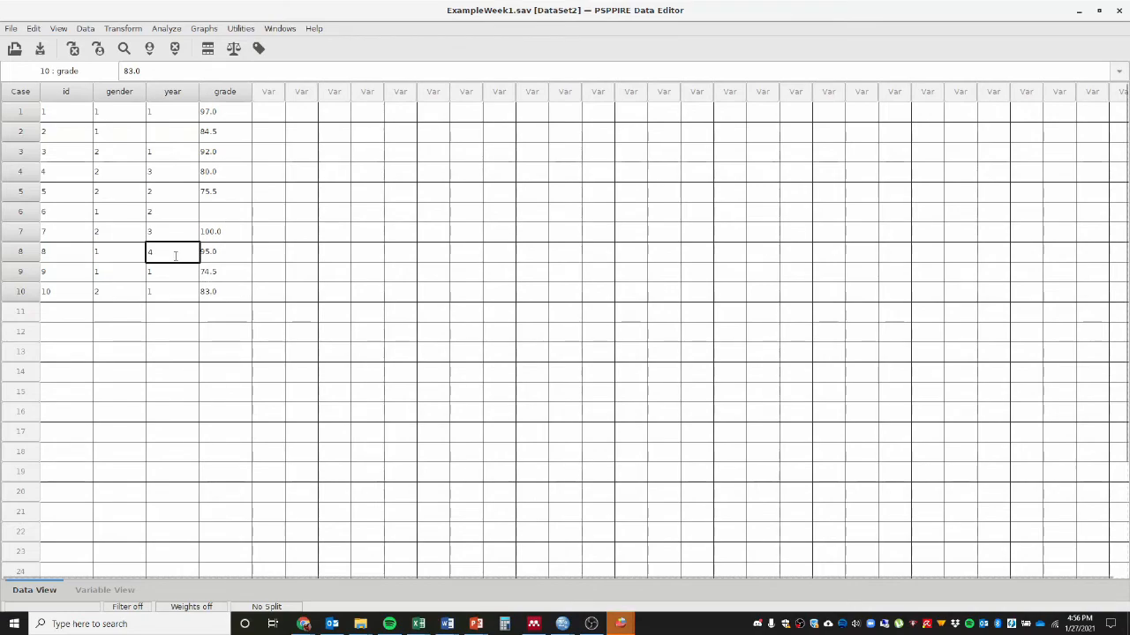
pyautogui.click(262, 51)
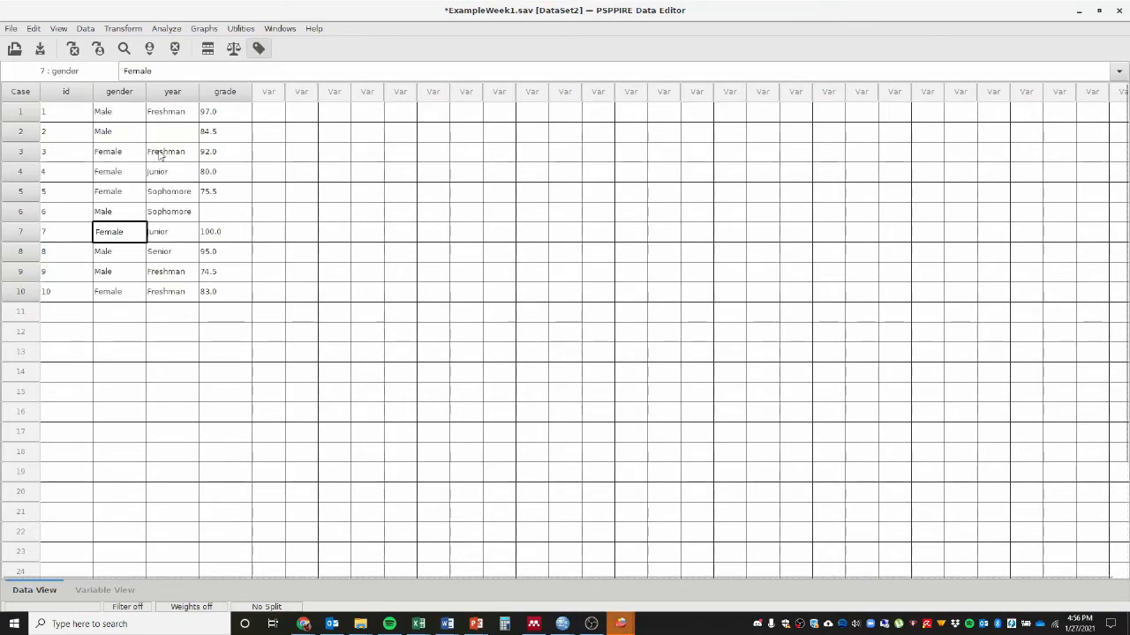
# Step: Examine the variable definitions in ExampleWeek1.sav, including the value labels defined for gender and year
pyautogui.click(104, 590)
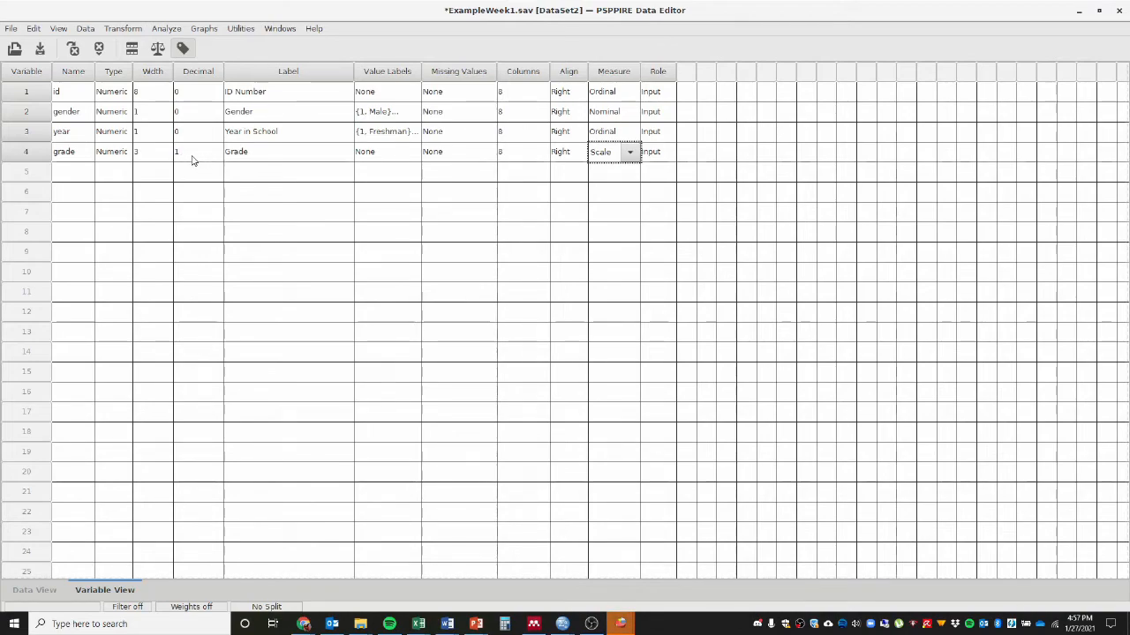
pyautogui.click(397, 115)
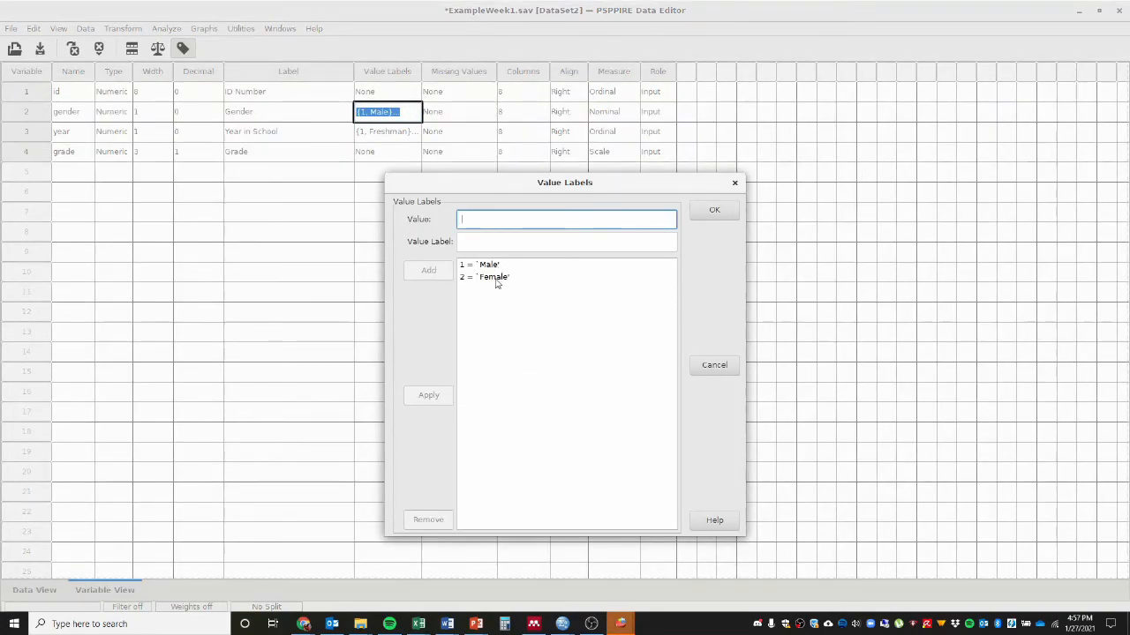
pyautogui.click(715, 211)
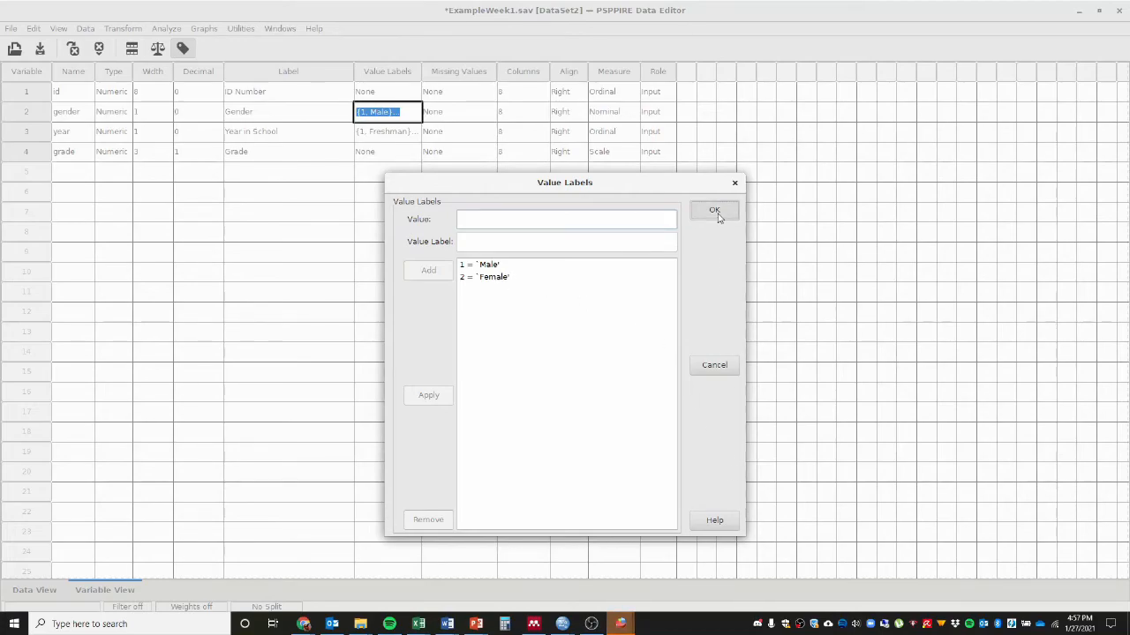
pyautogui.click(382, 133)
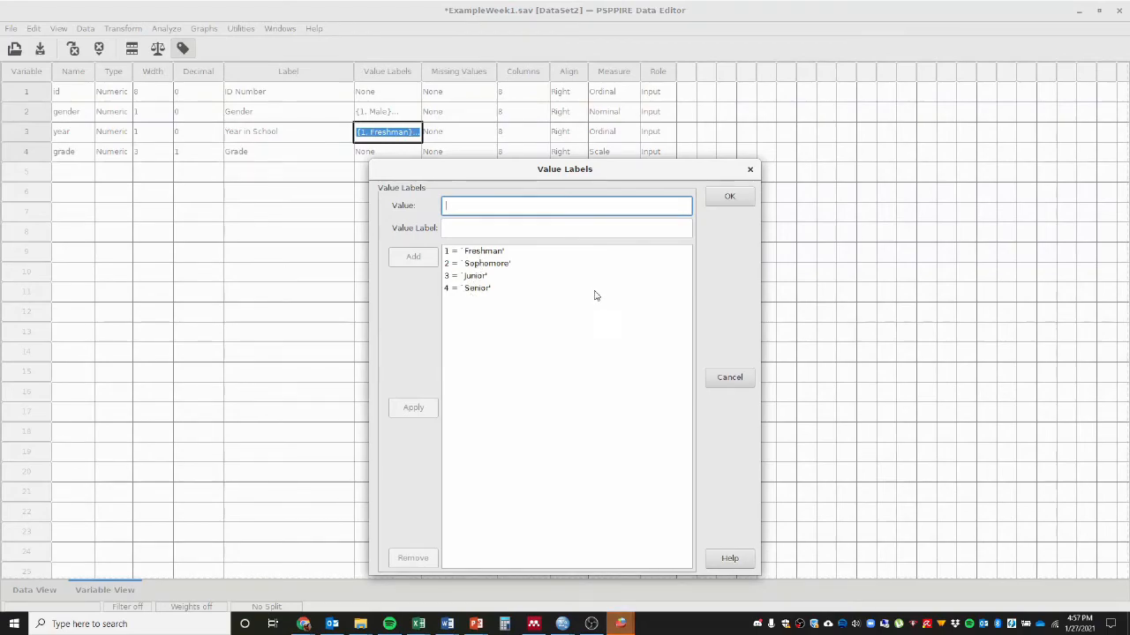
pyautogui.click(729, 196)
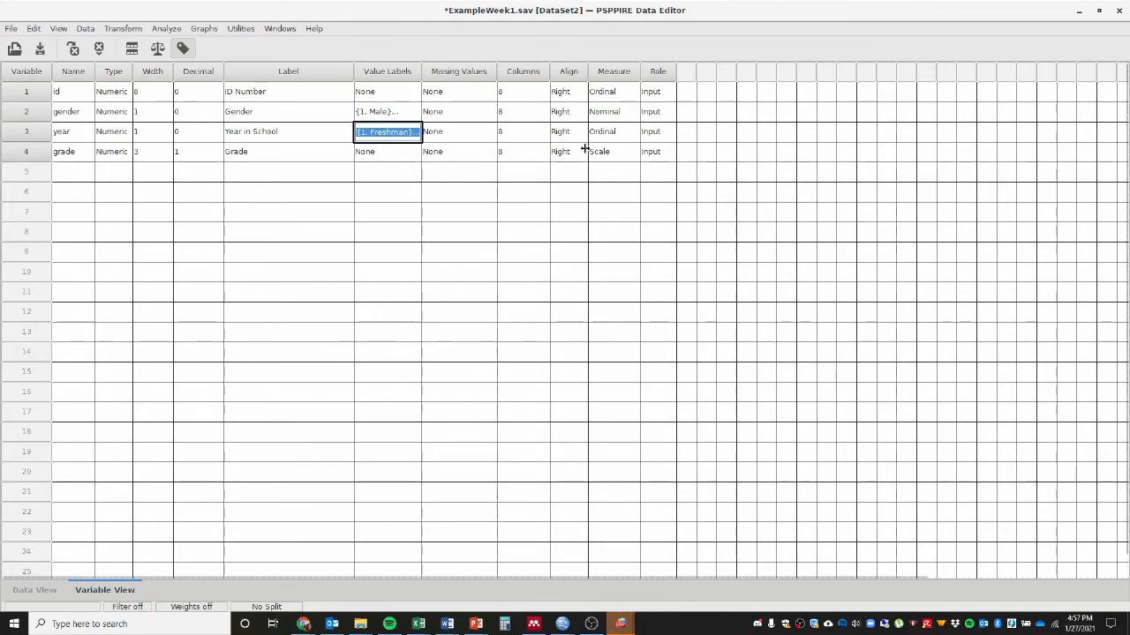
# Step: Return to the case data and select the empty grade cell of case 6
pyautogui.click(36, 589)
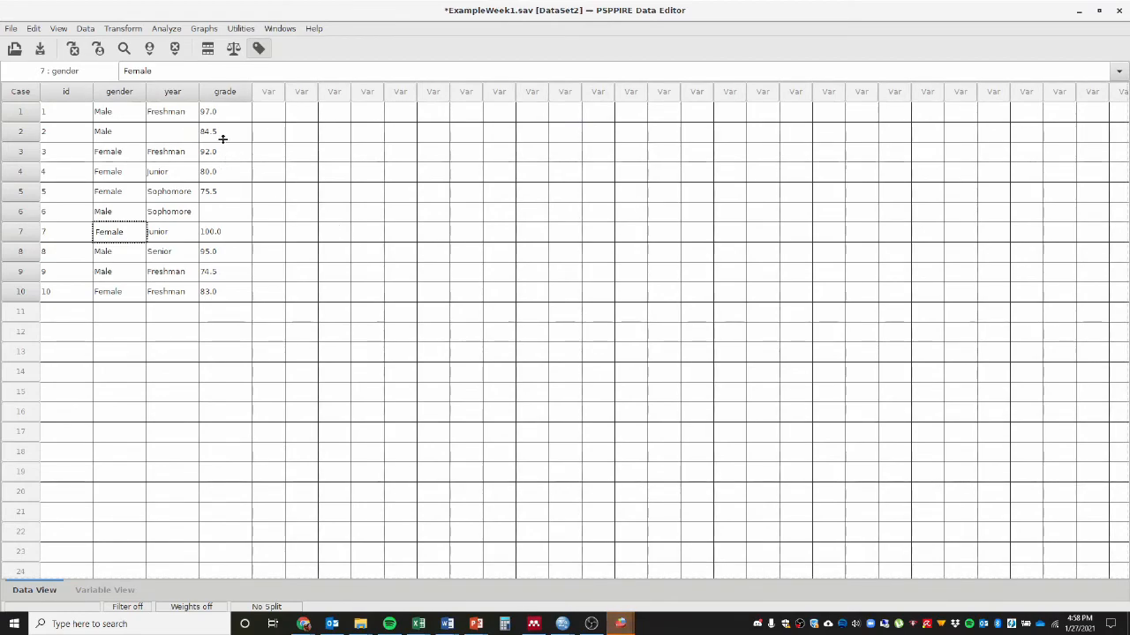
pyautogui.click(212, 212)
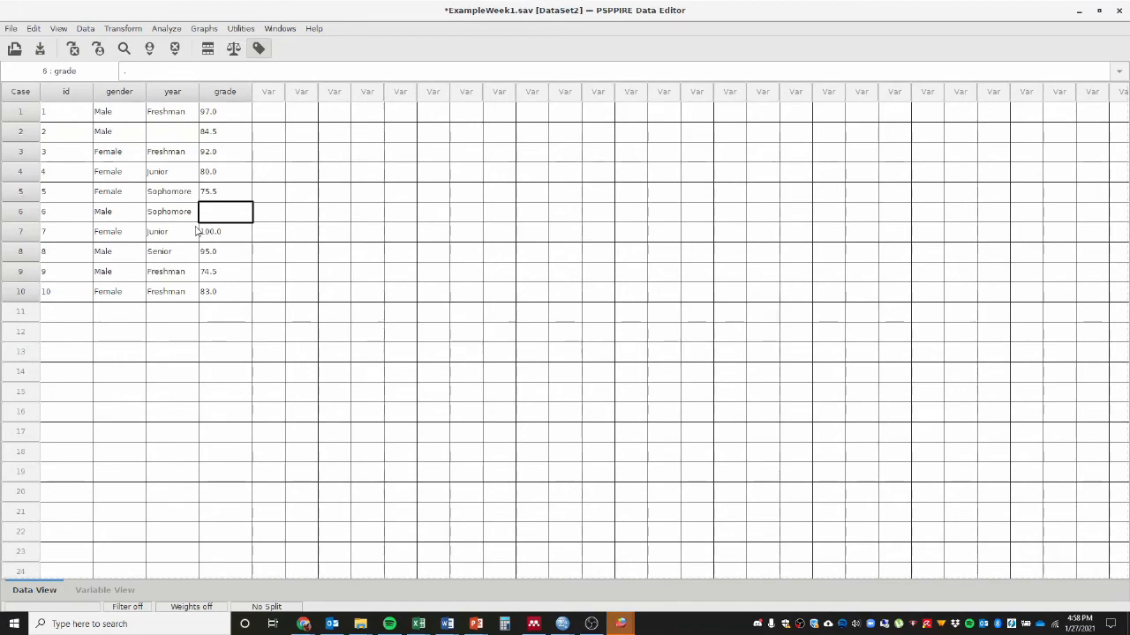